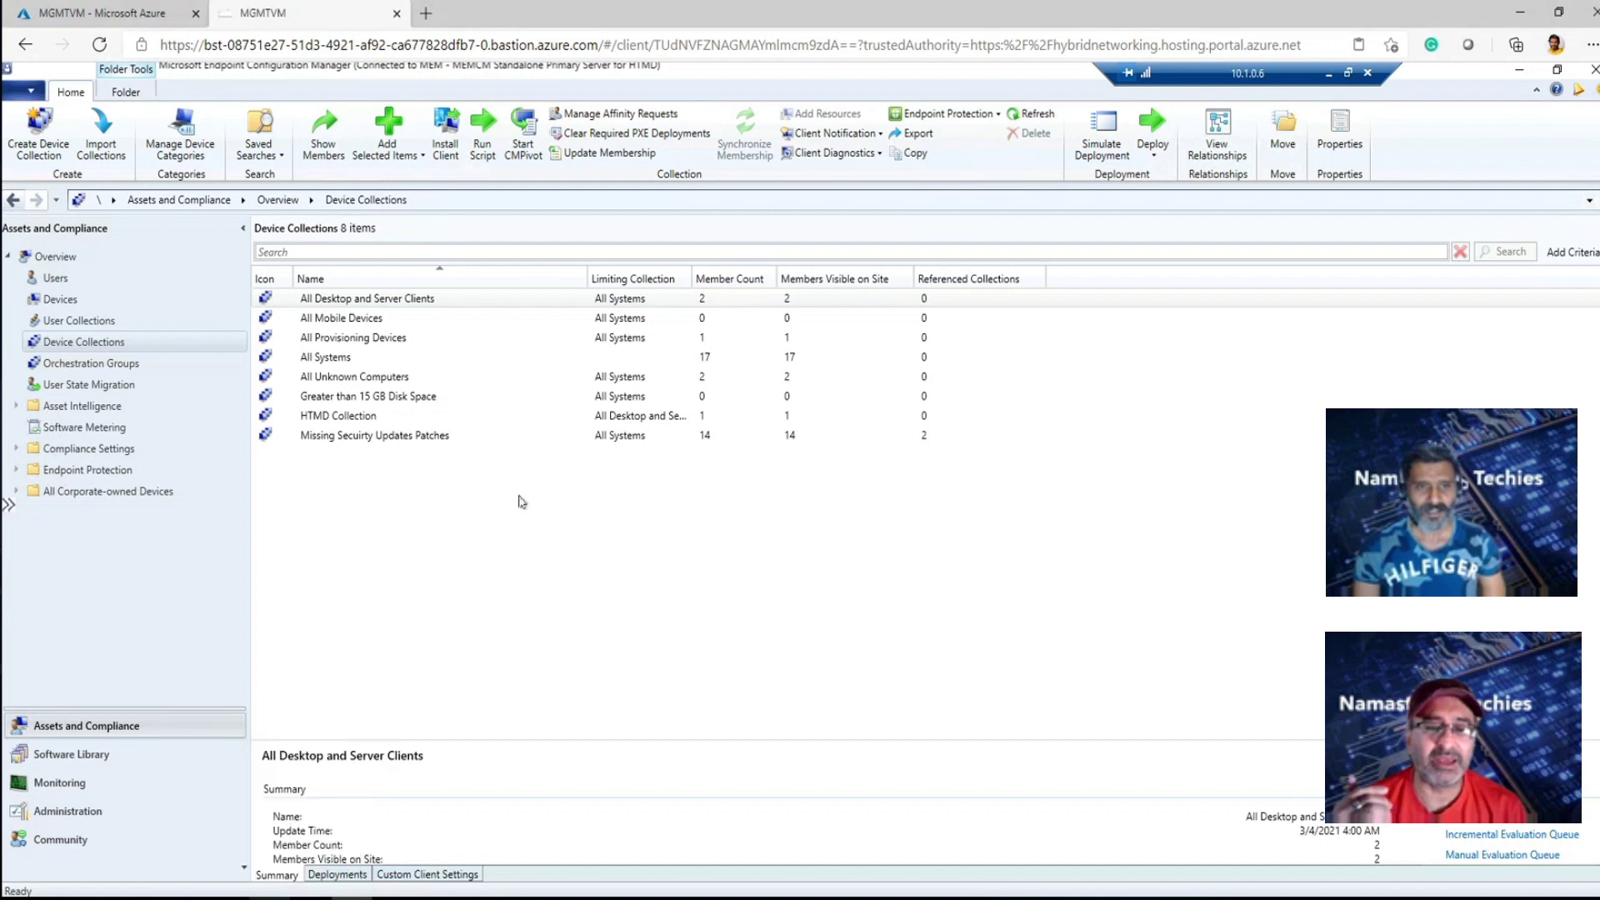
Switch to Edge and review the SCCM CMPivot architecture article's fast channel diagram, background workflow steps and prerequisites
key(alt+Tab)
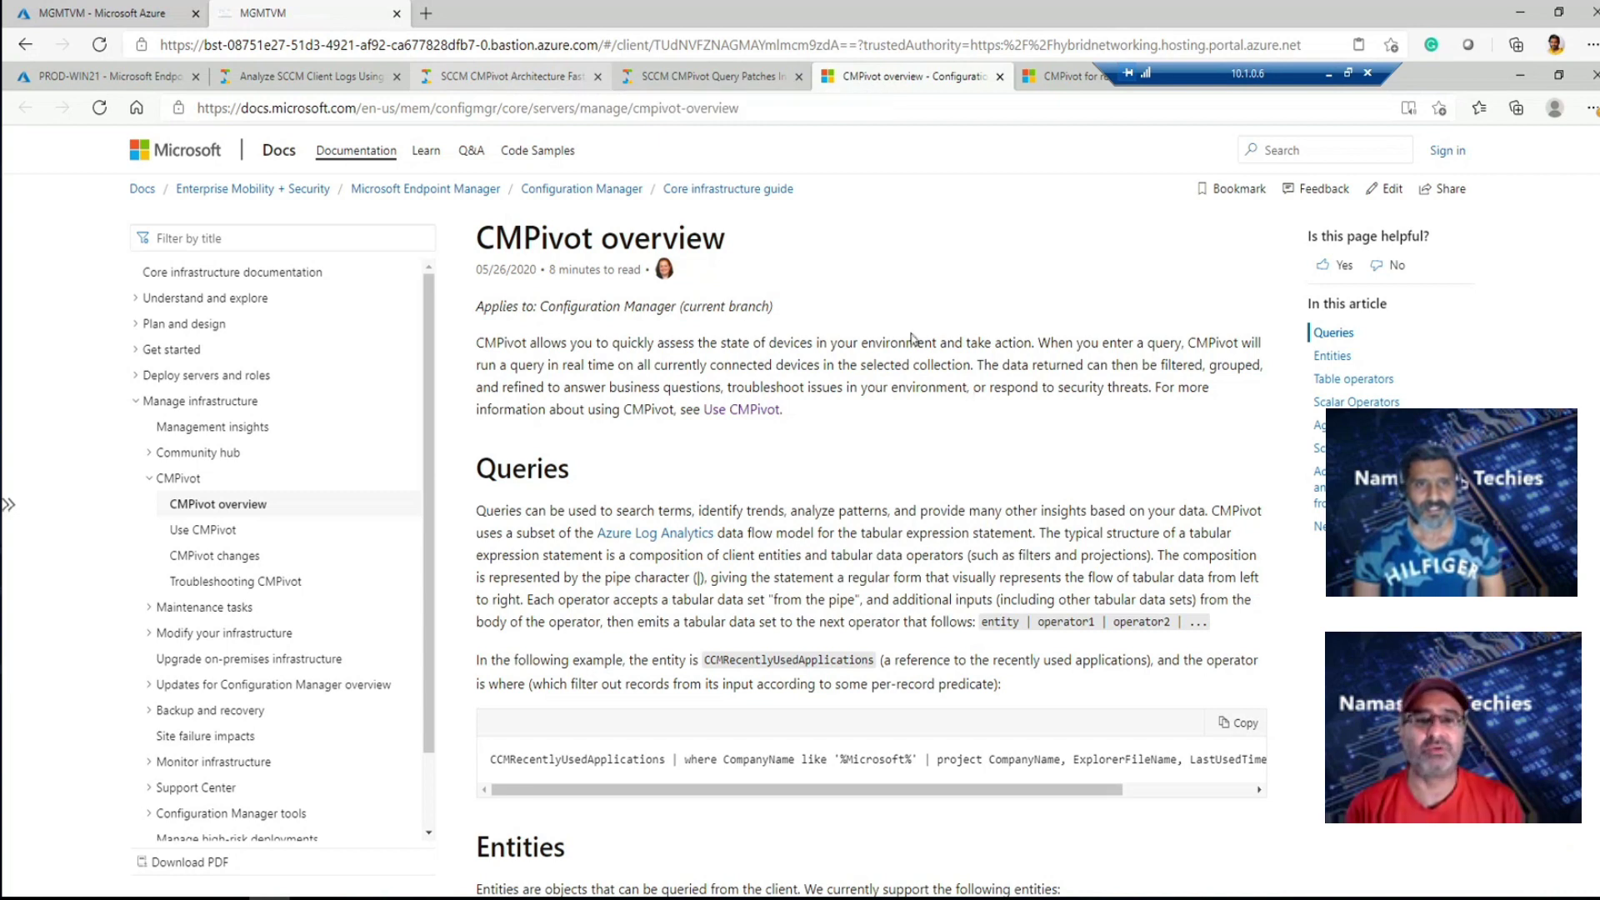
key(ctrl+3)
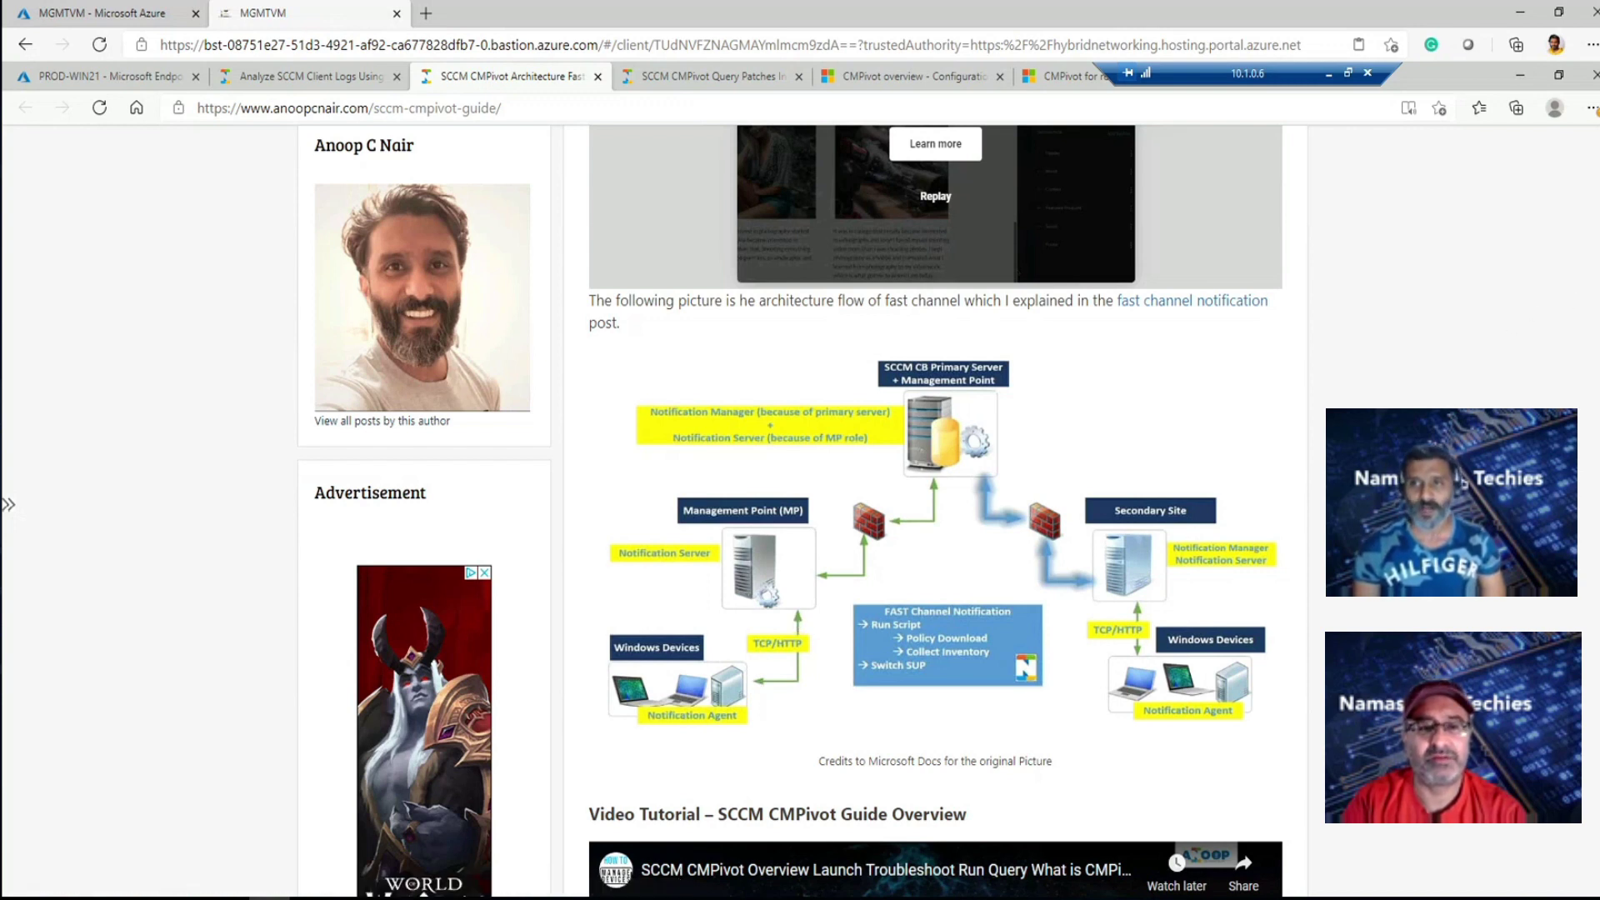
scroll(804, 511, up, 1)
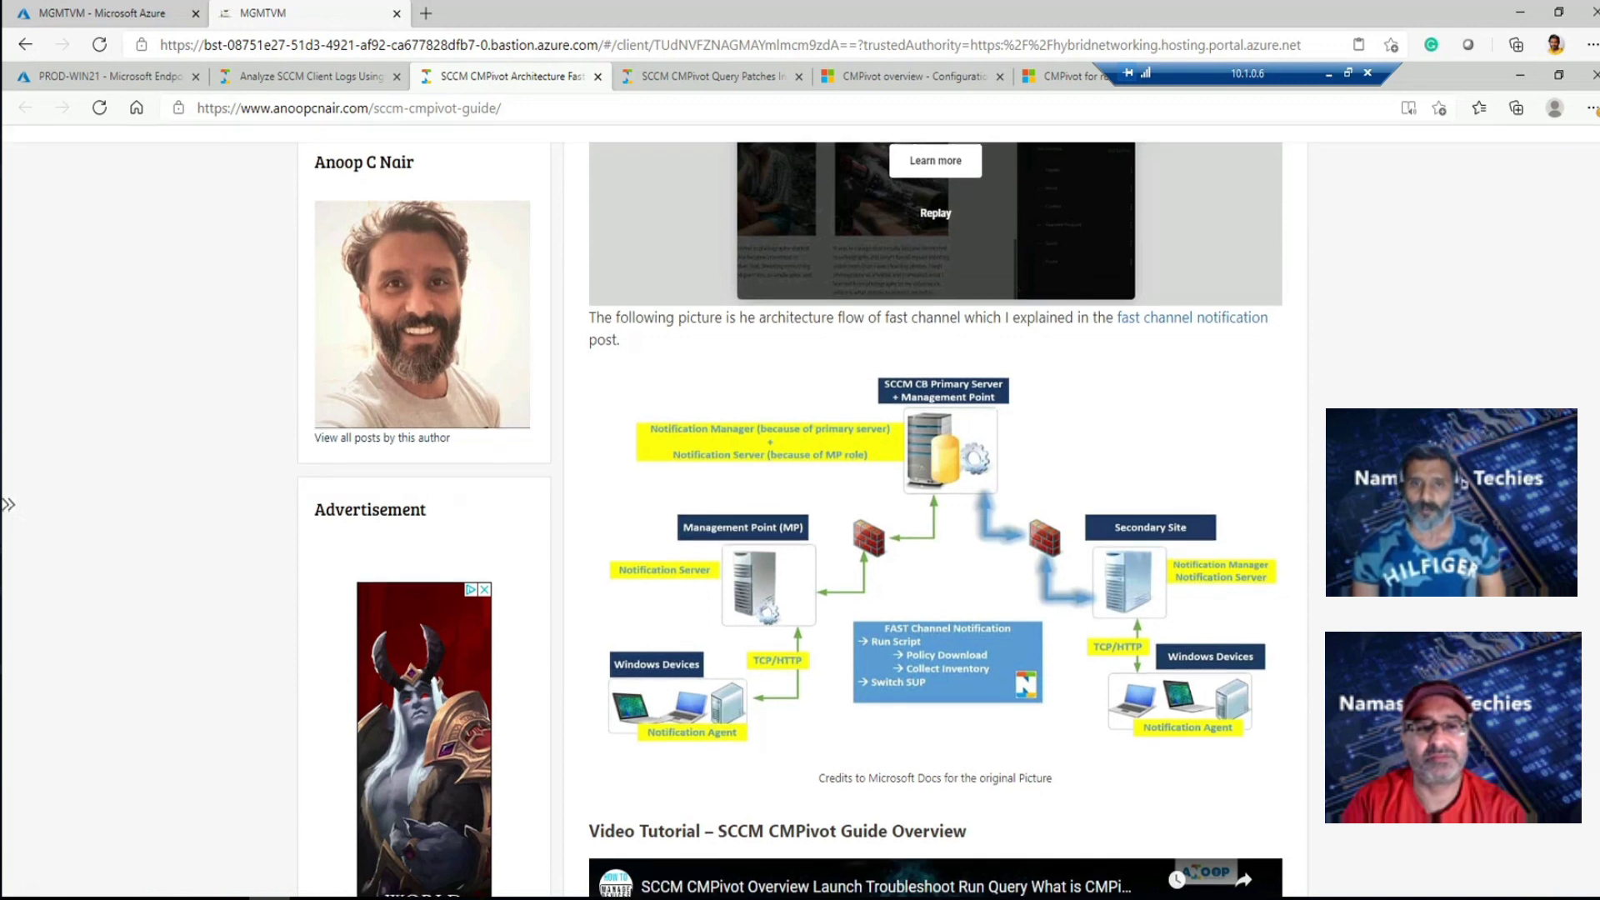
scroll(1153, 406, up, 5)
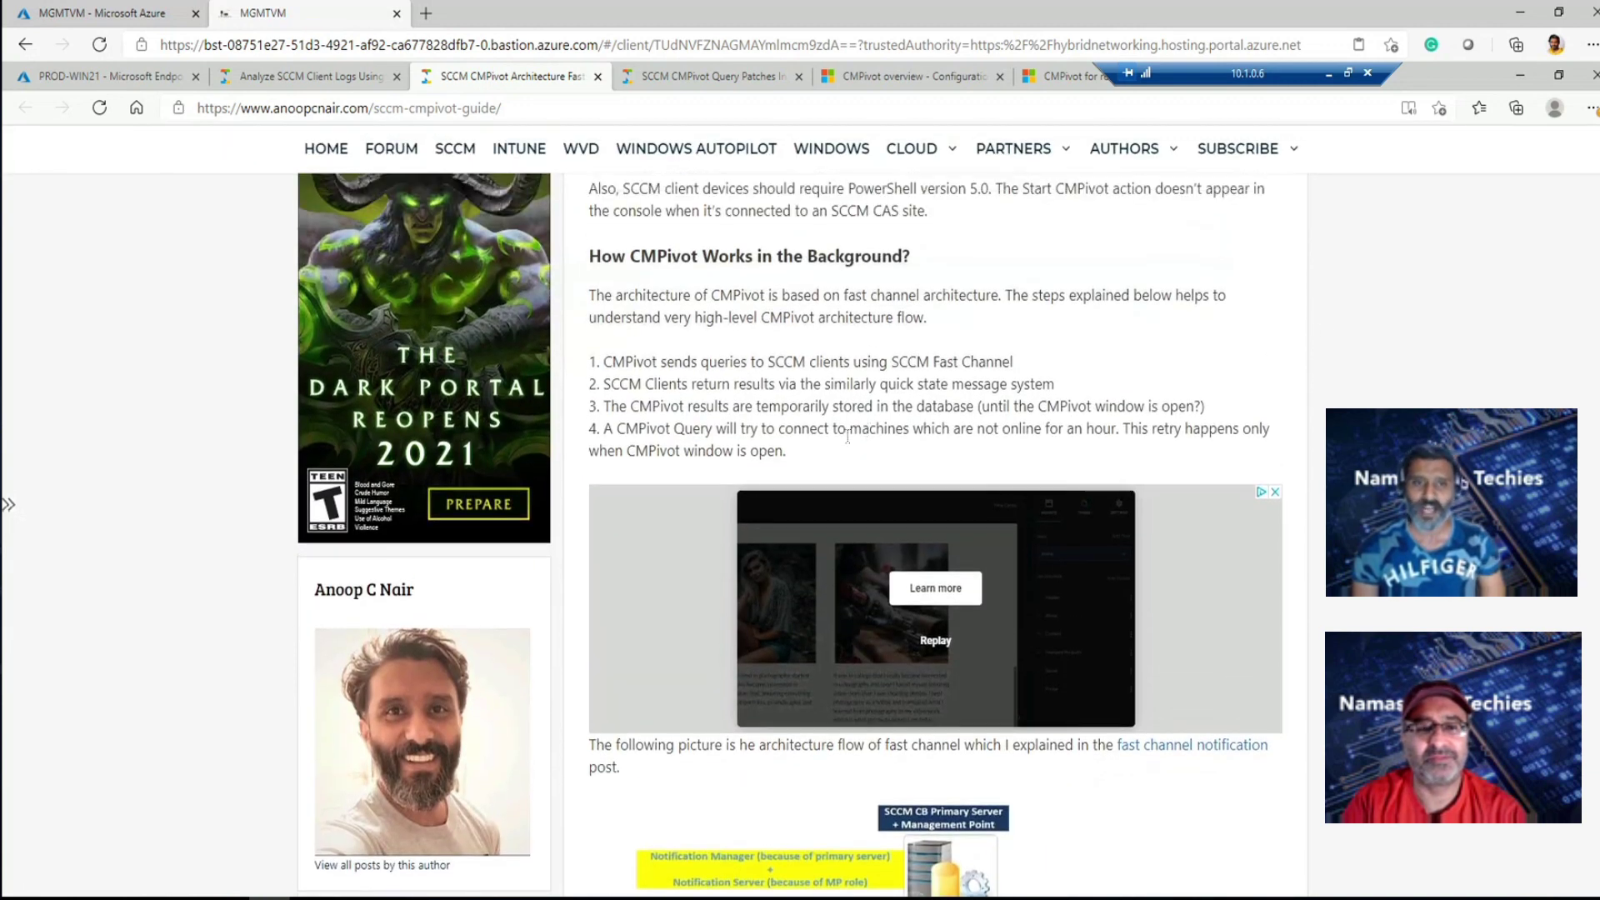
drag(817, 457, 595, 362)
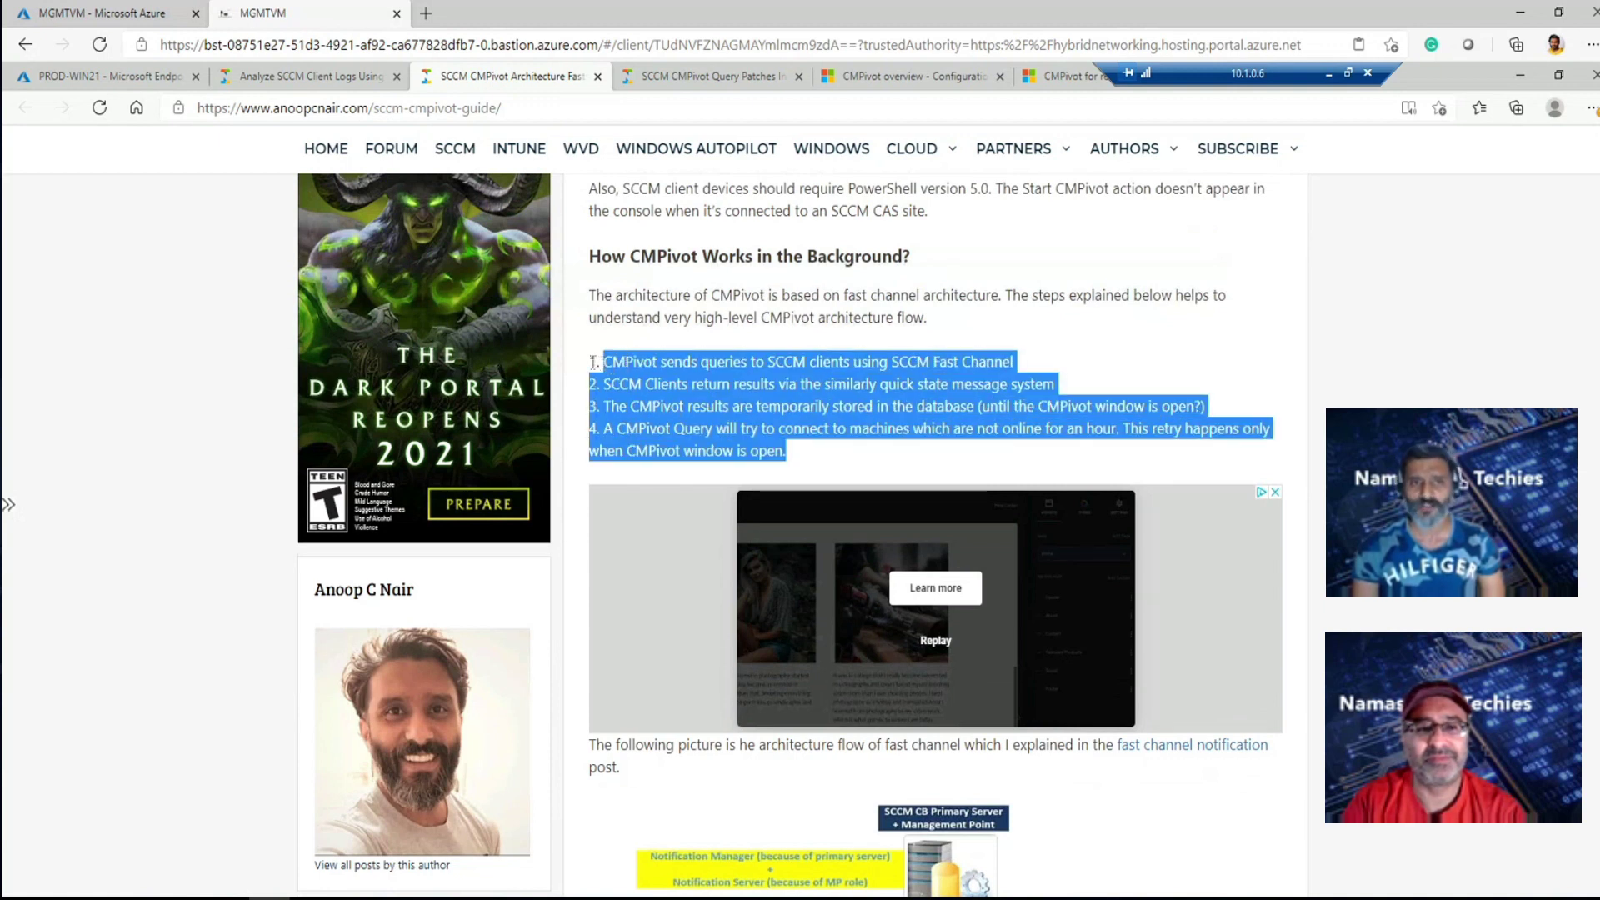
click(594, 361)
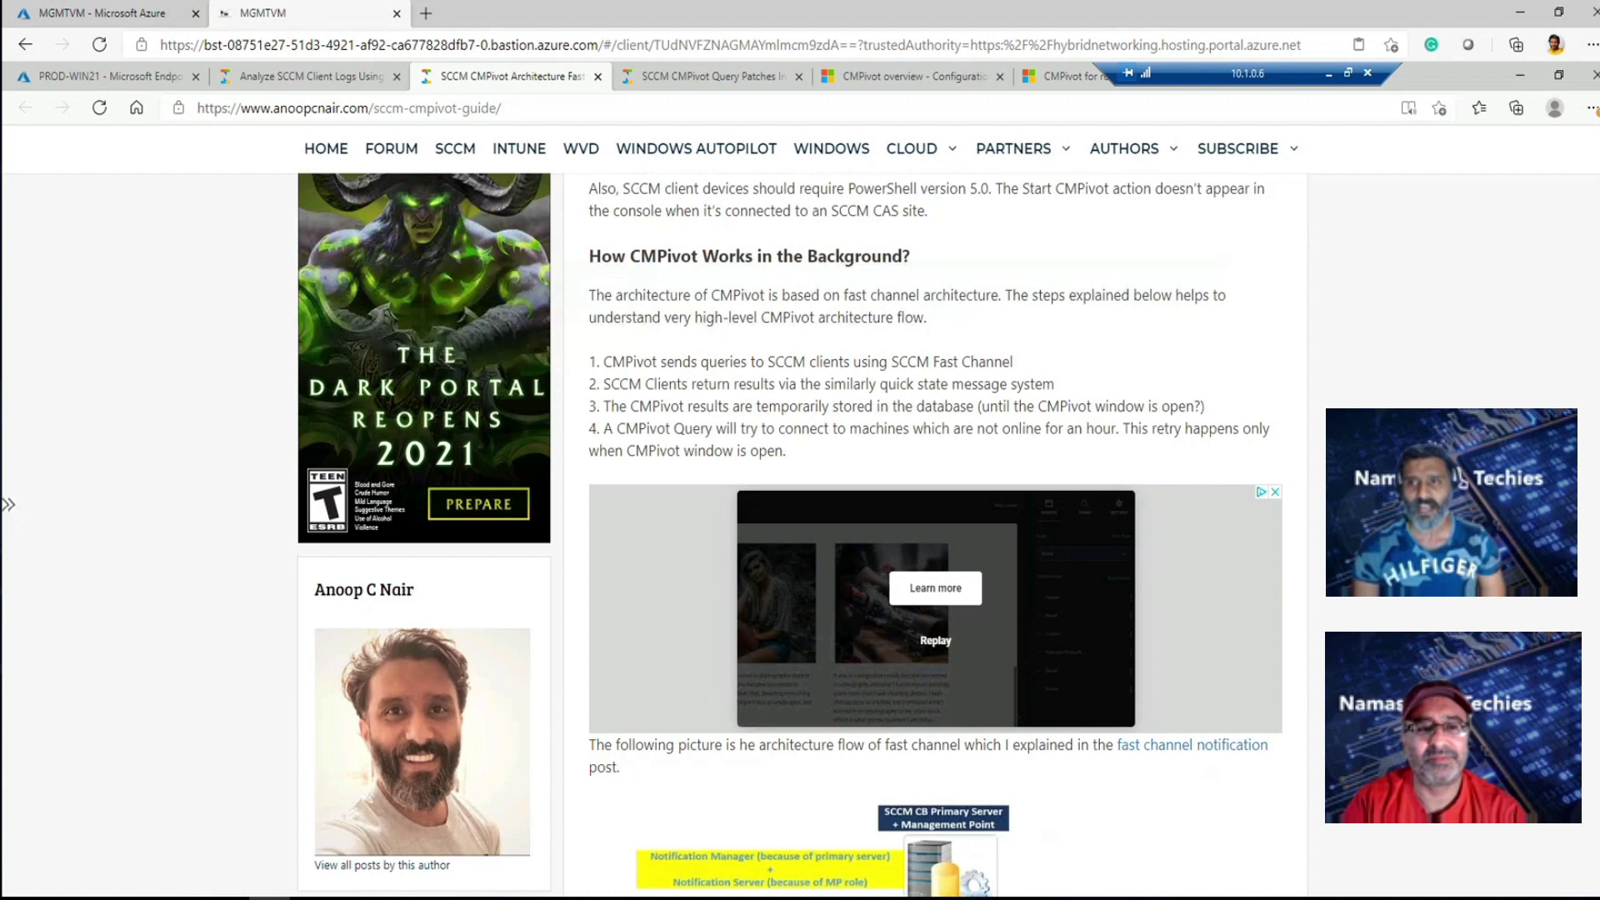
scroll(790, 535, up, 3)
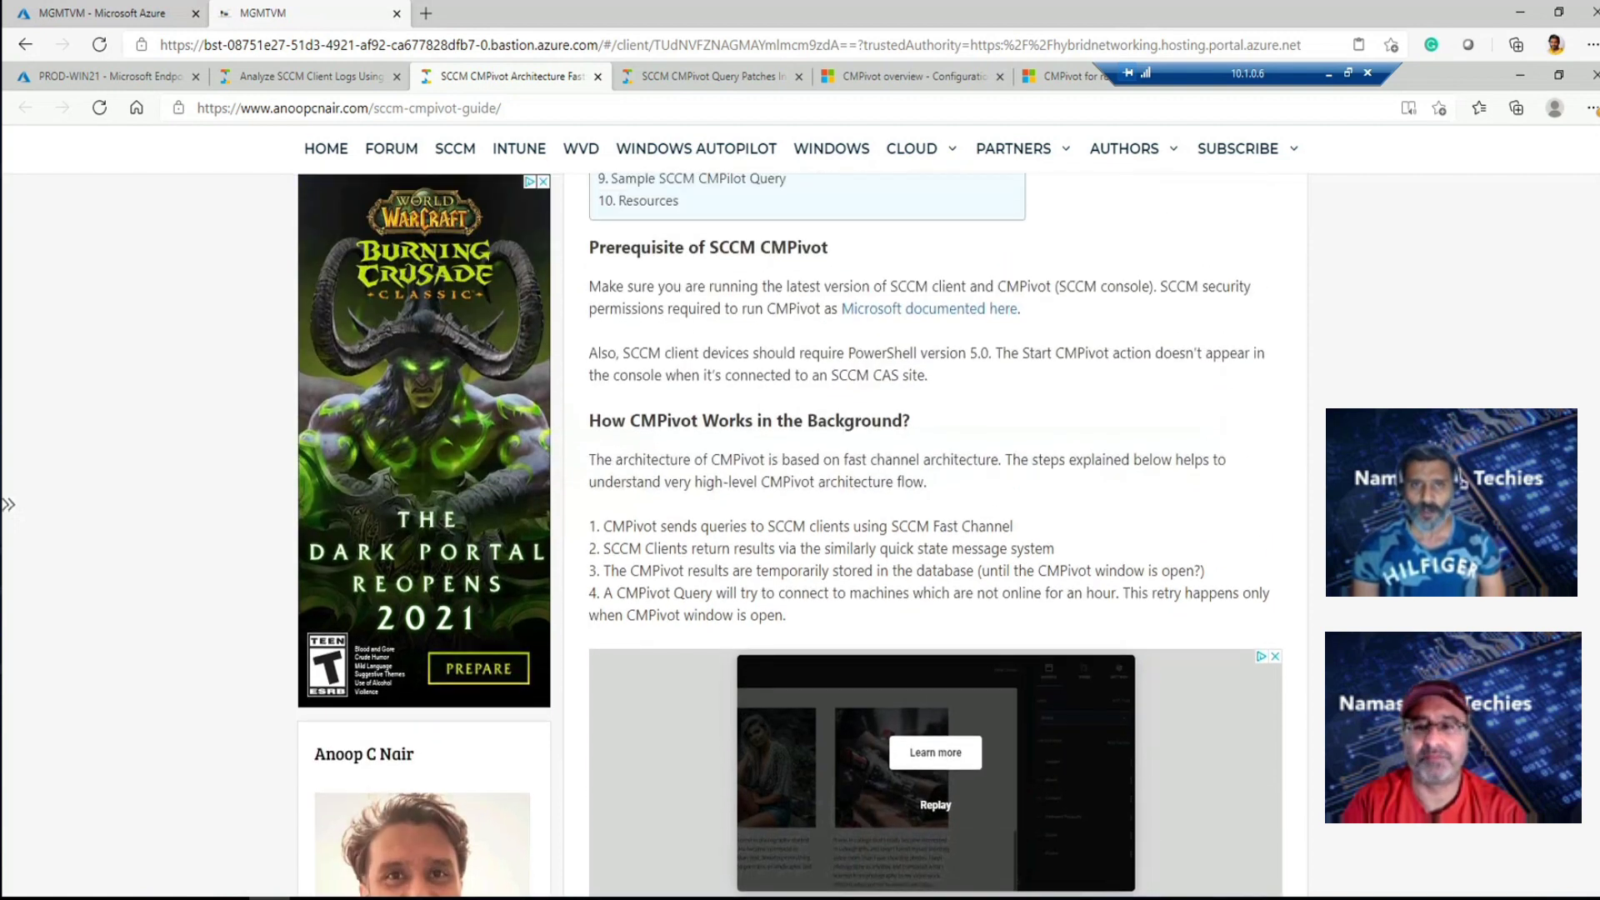
scroll(790, 536, up, 1)
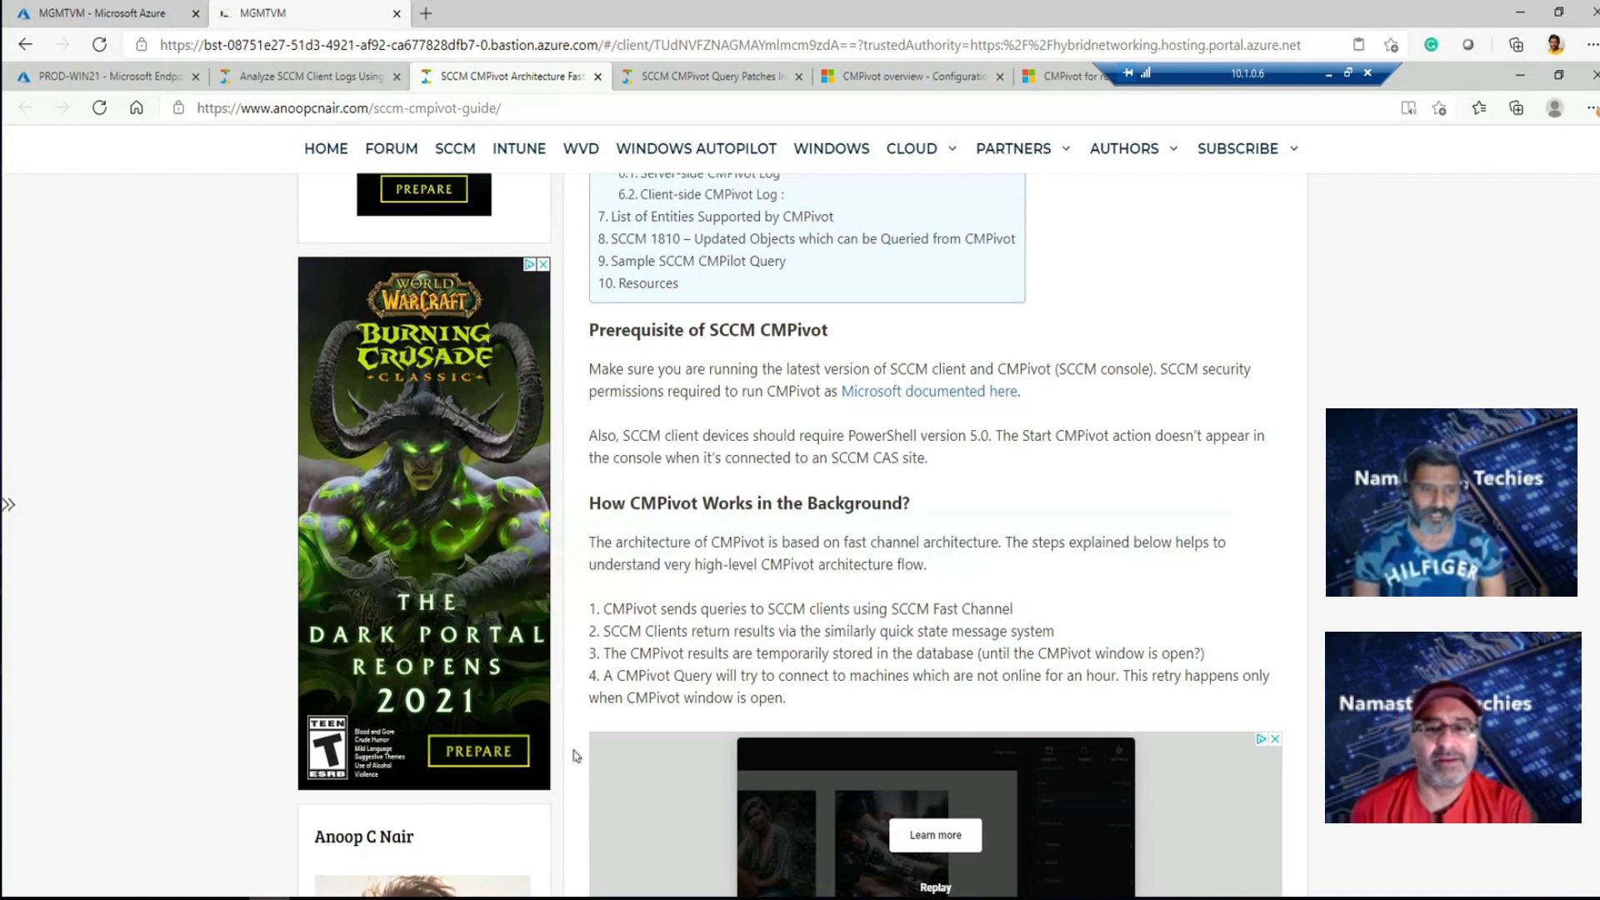
Switch to the Configuration Manager console and check the All Mobile Devices collection's actions for Start CMPivot
key(alt+Tab)
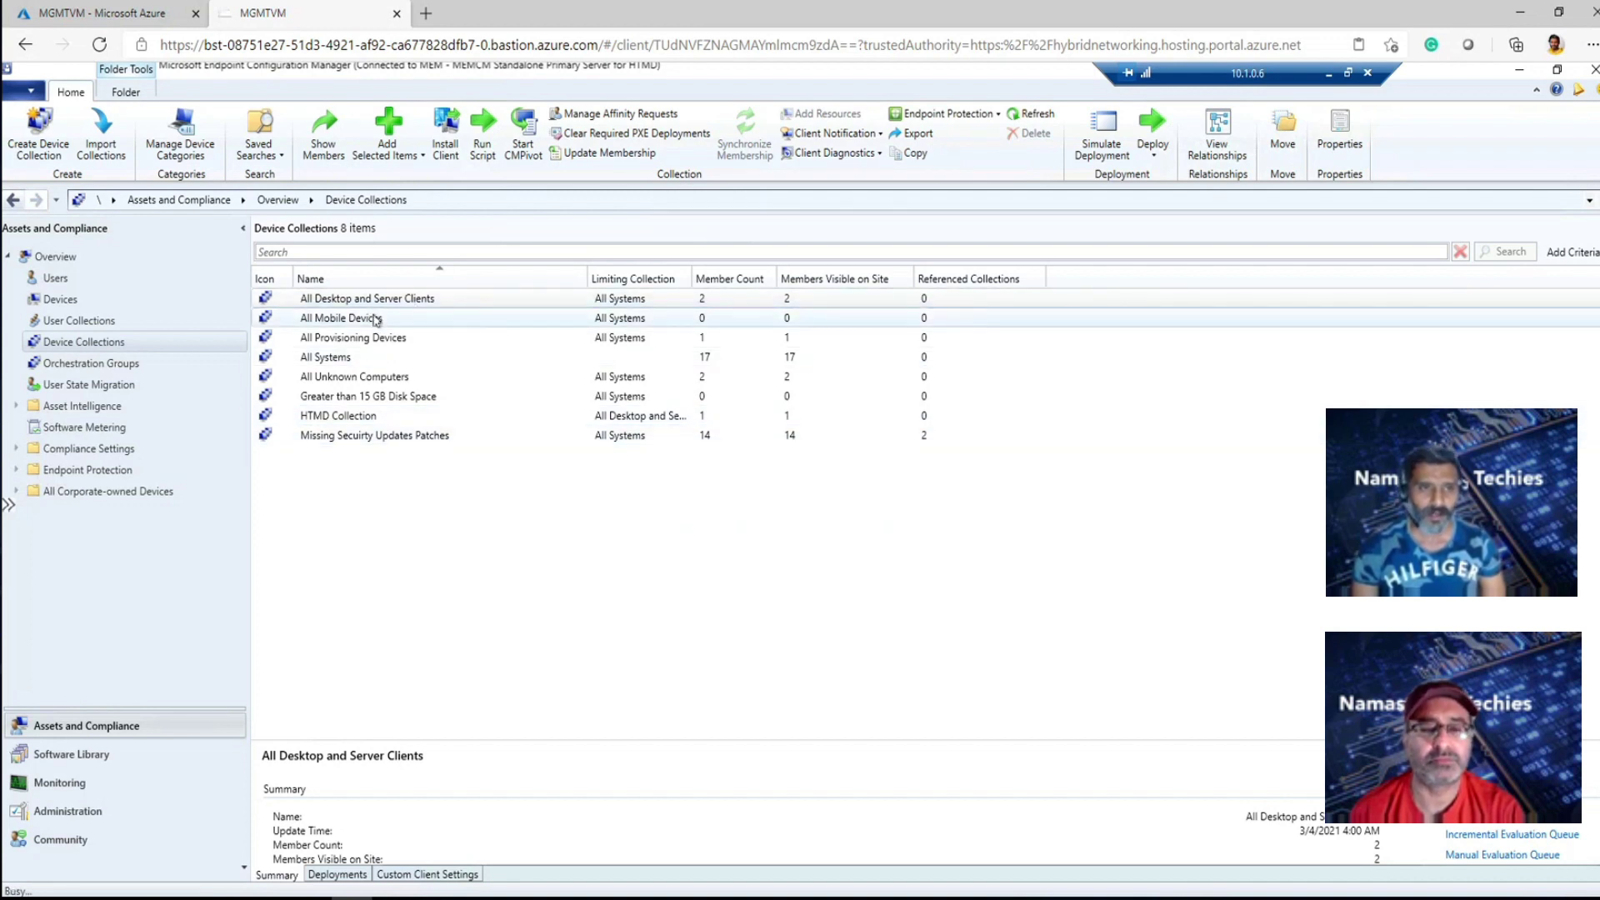
right_click(375, 319)
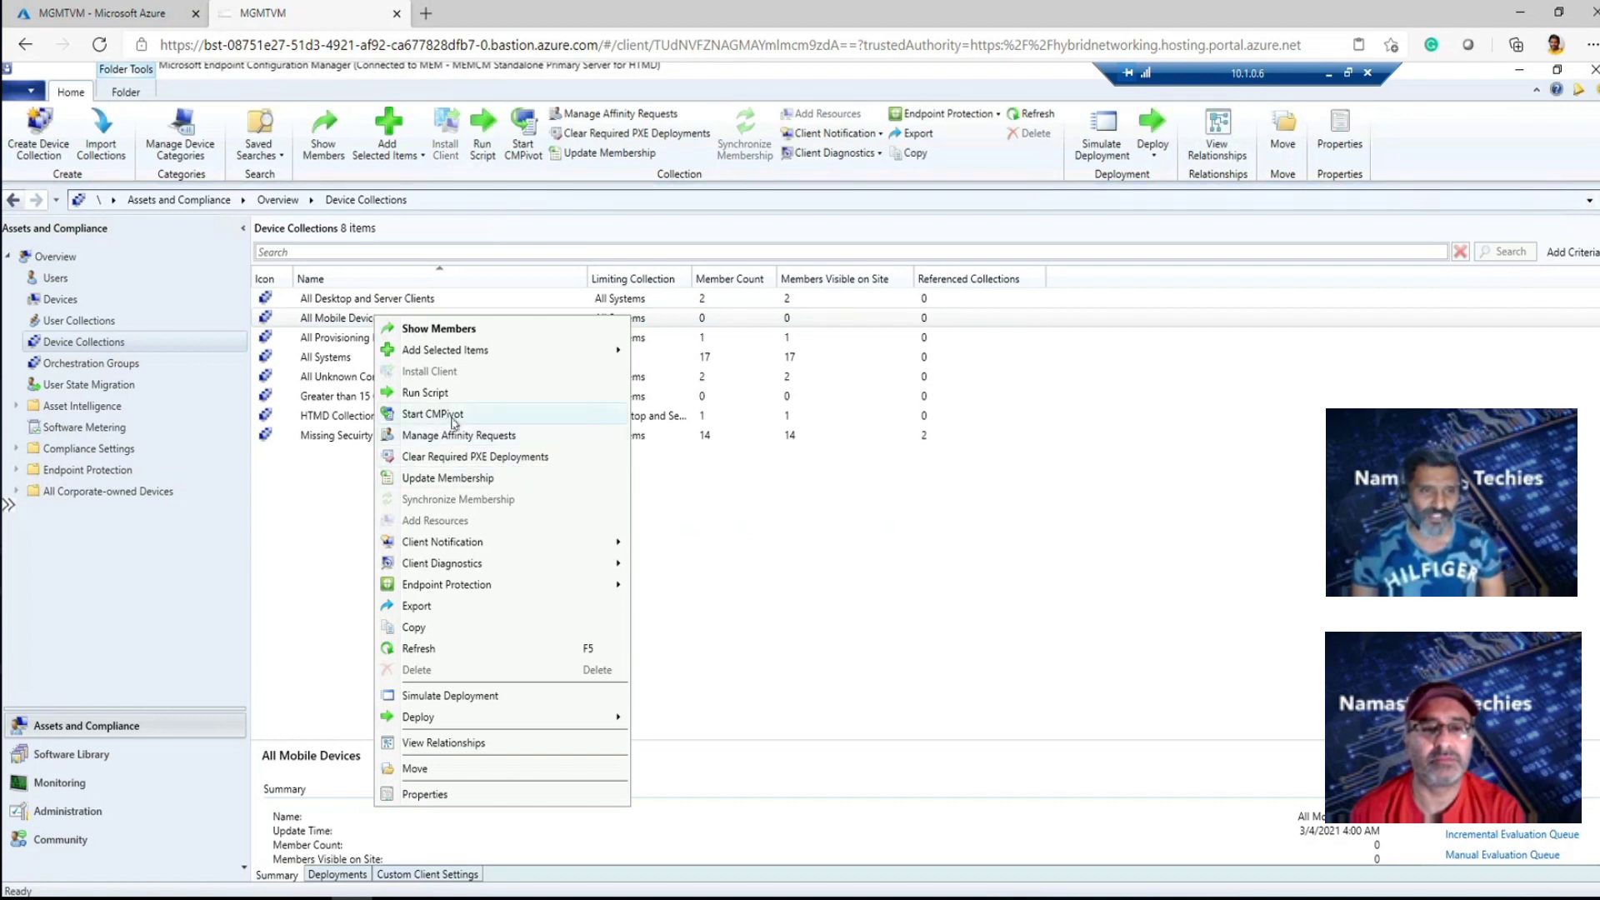
click(306, 611)
click(302, 616)
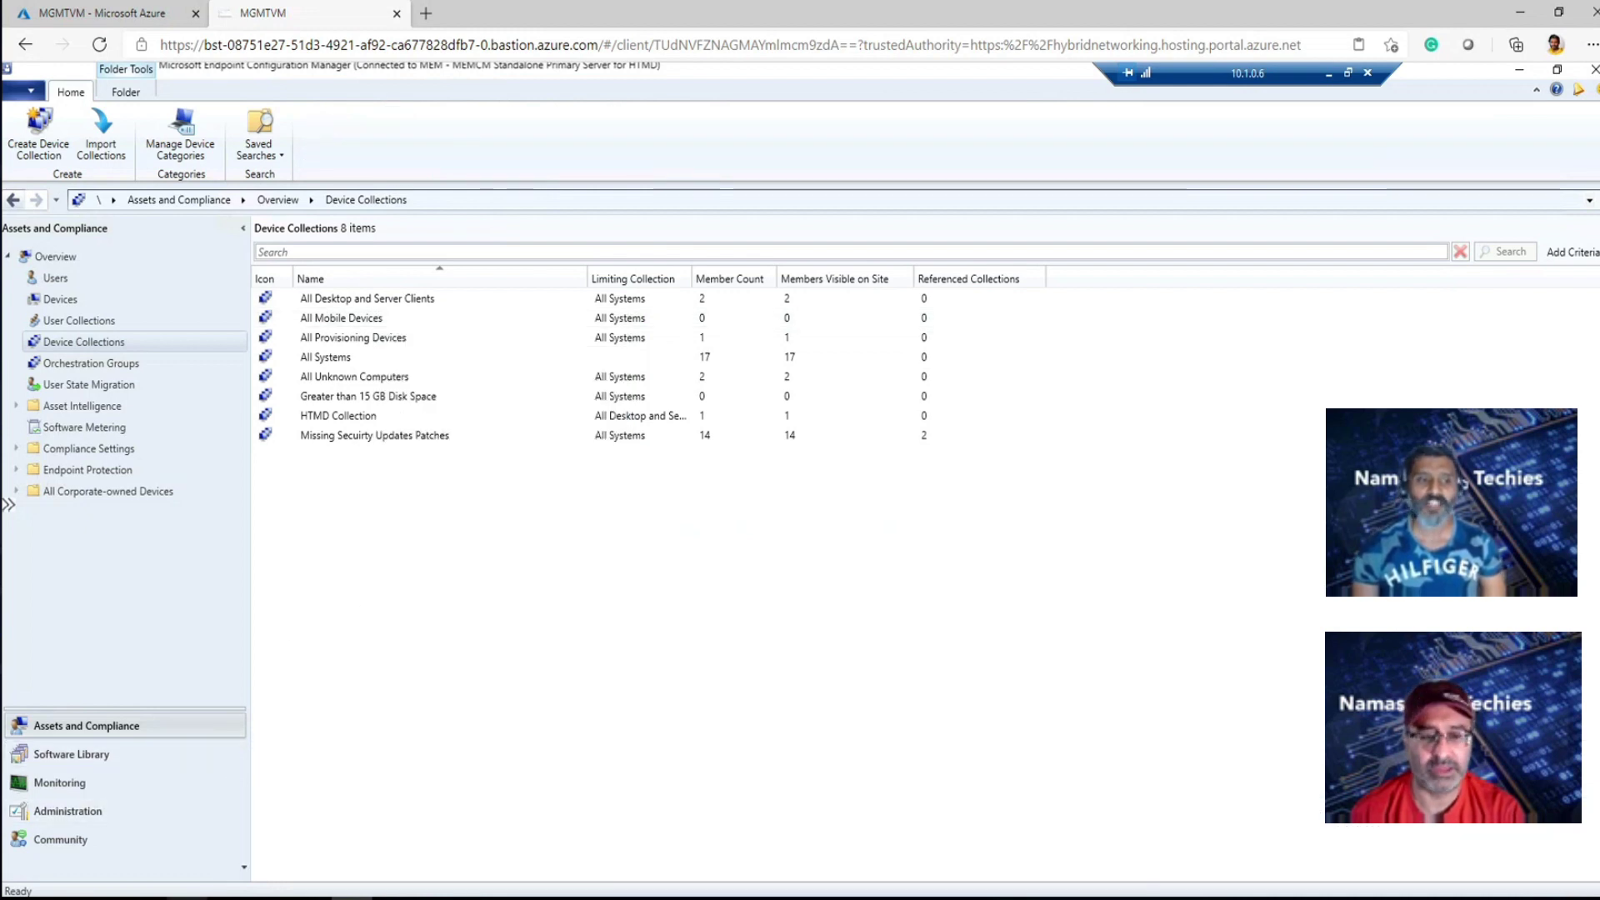
Switch to File Explorer and inspect the CMPivot folder under Microsoft Configuration Manager\tools, then minimize the window
key(alt+Tab)
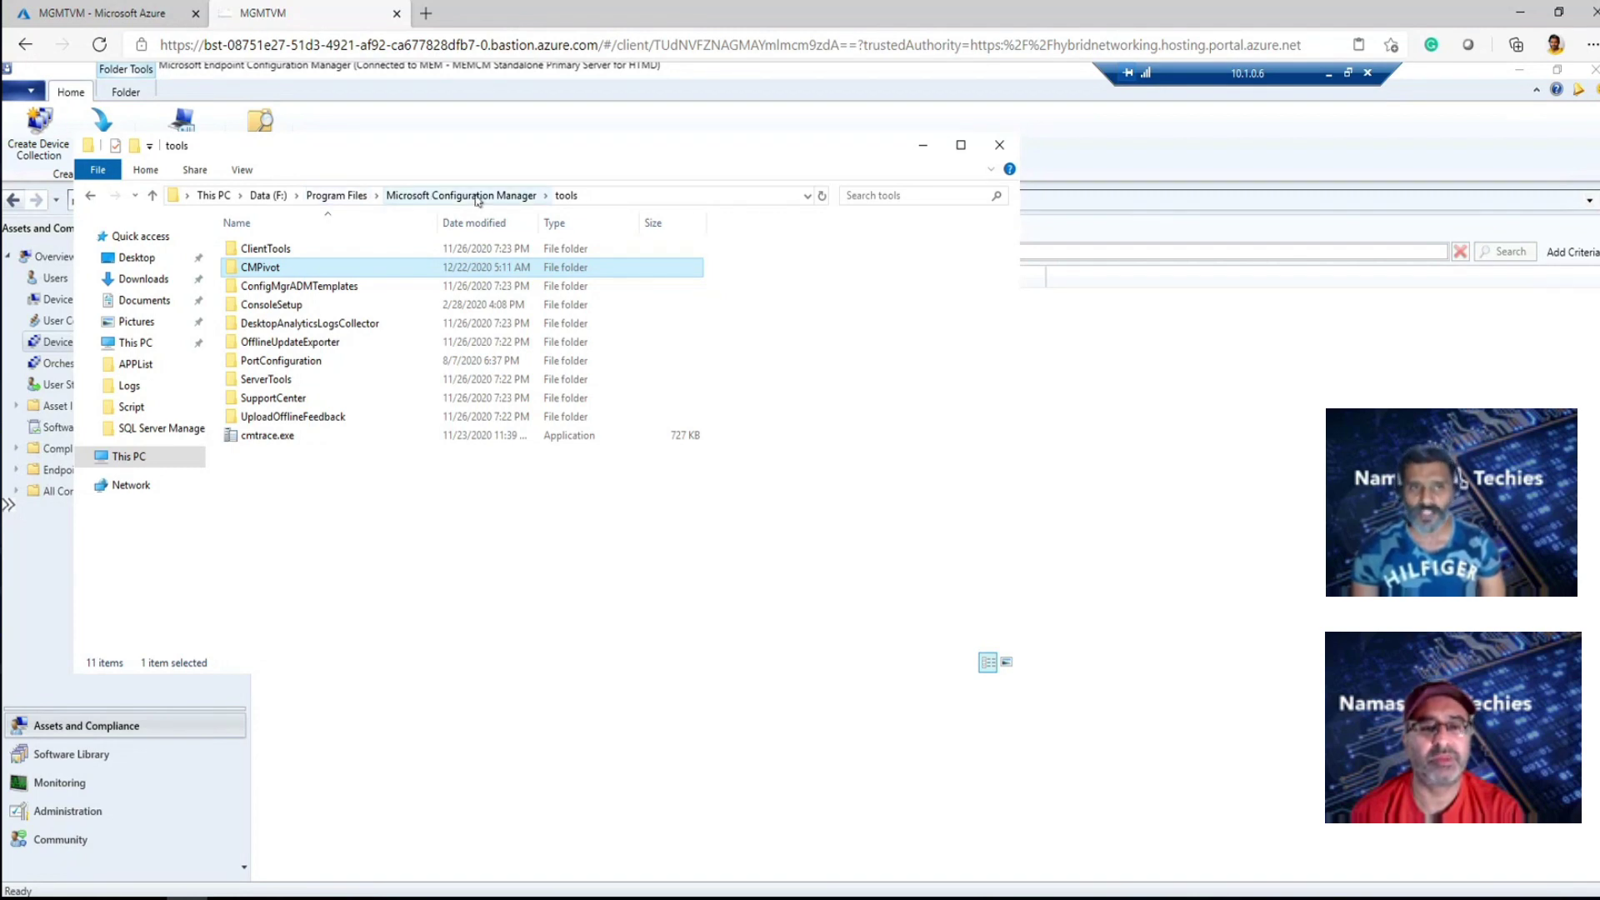
double_click(265, 268)
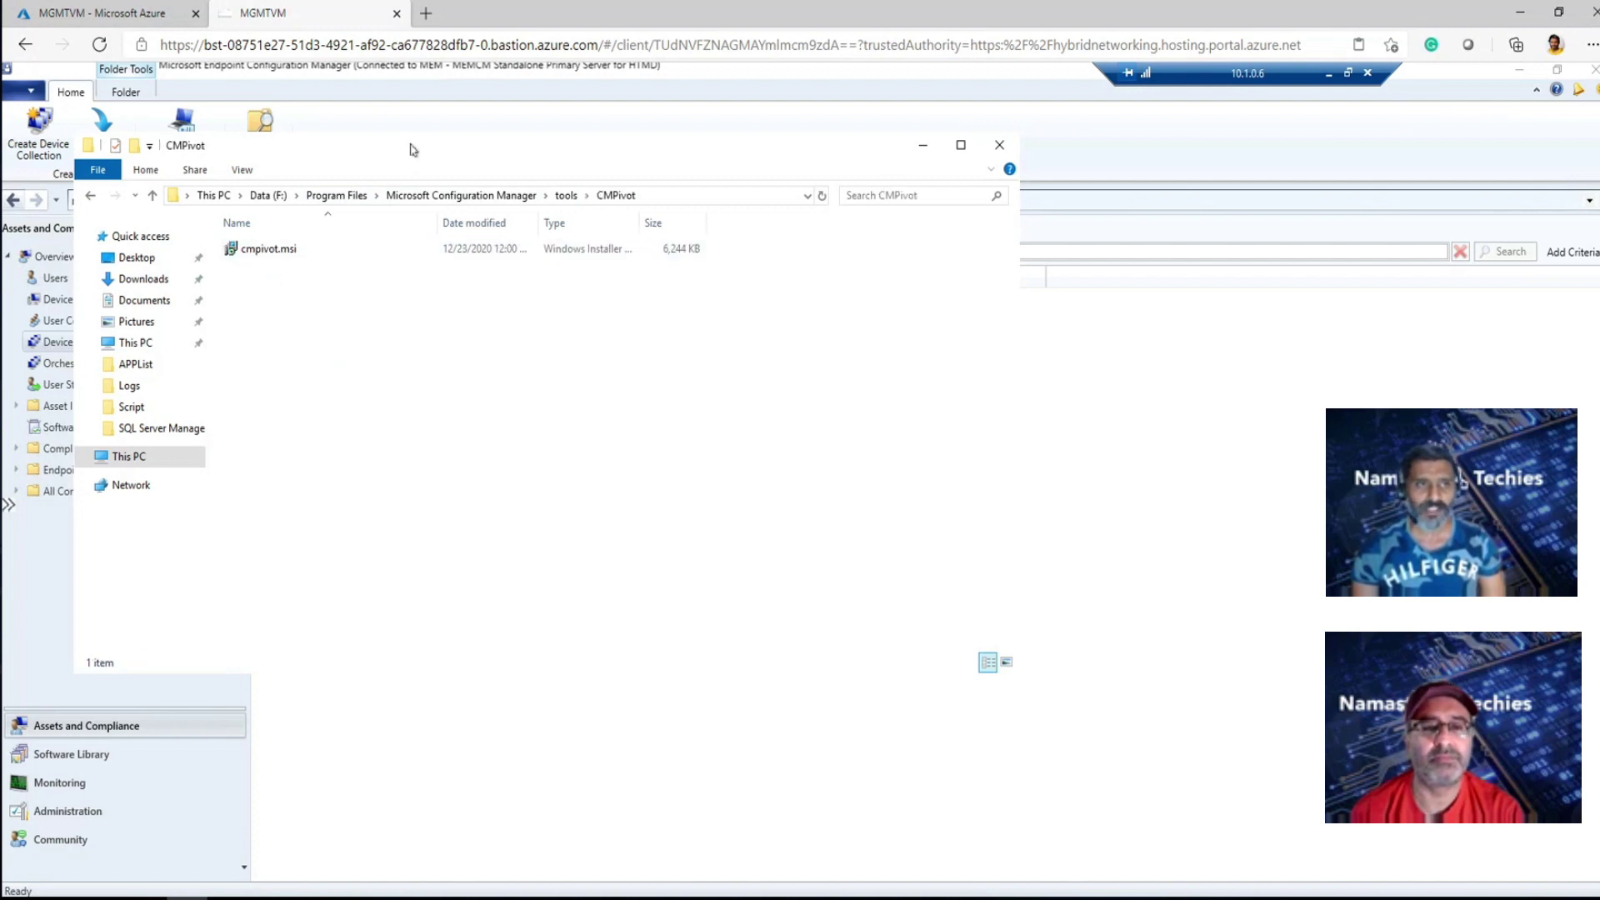
drag(451, 143, 513, 169)
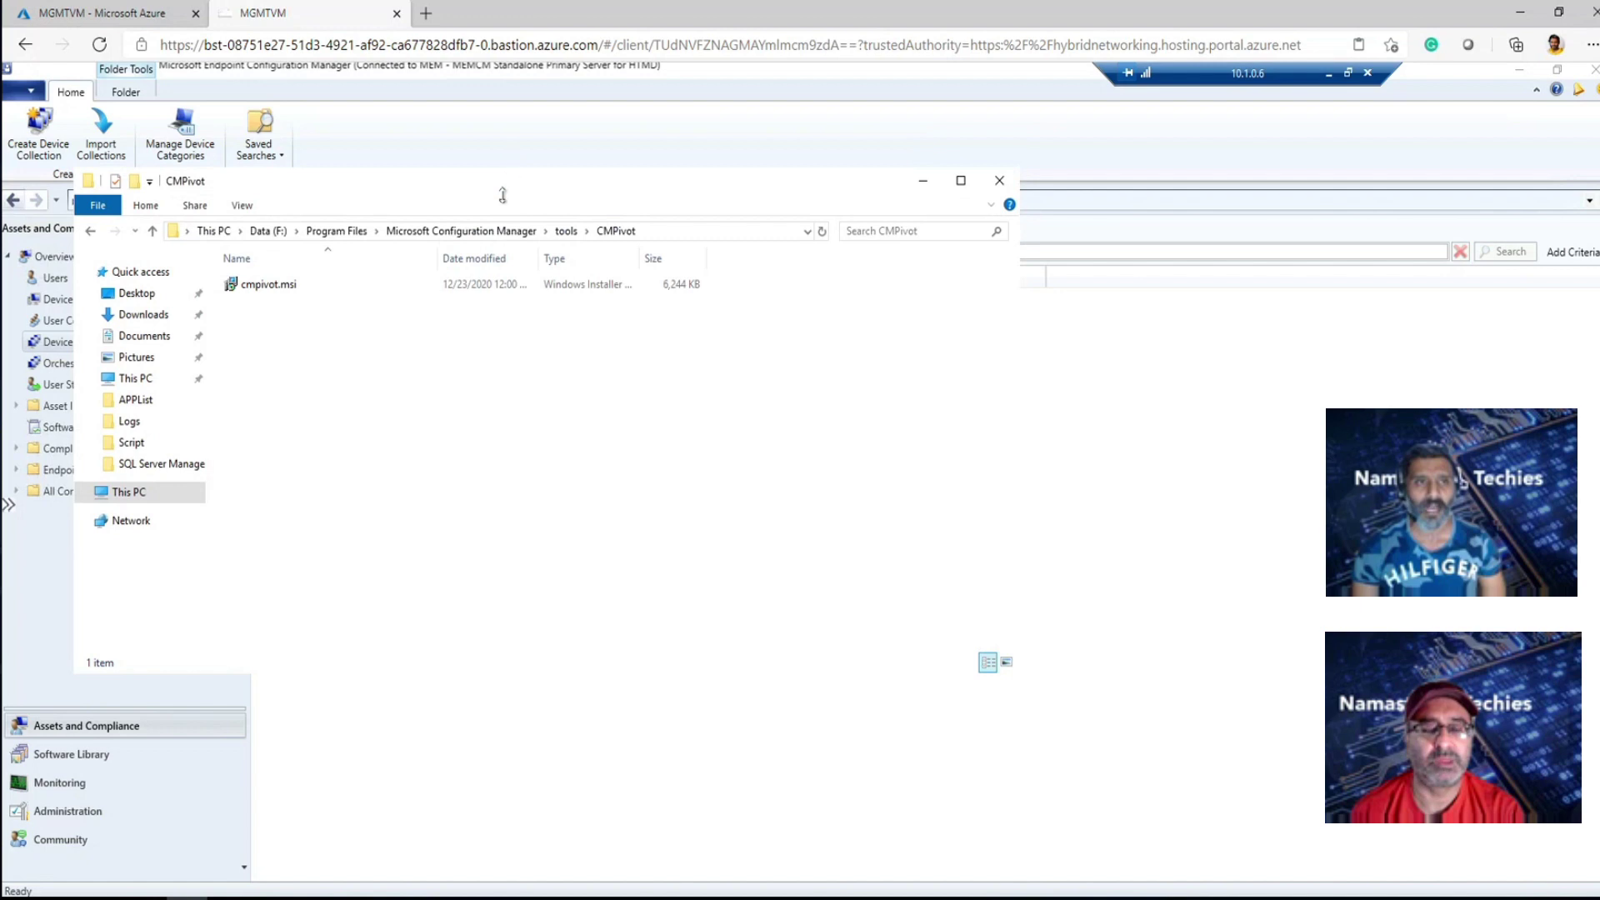
drag(604, 209, 645, 210)
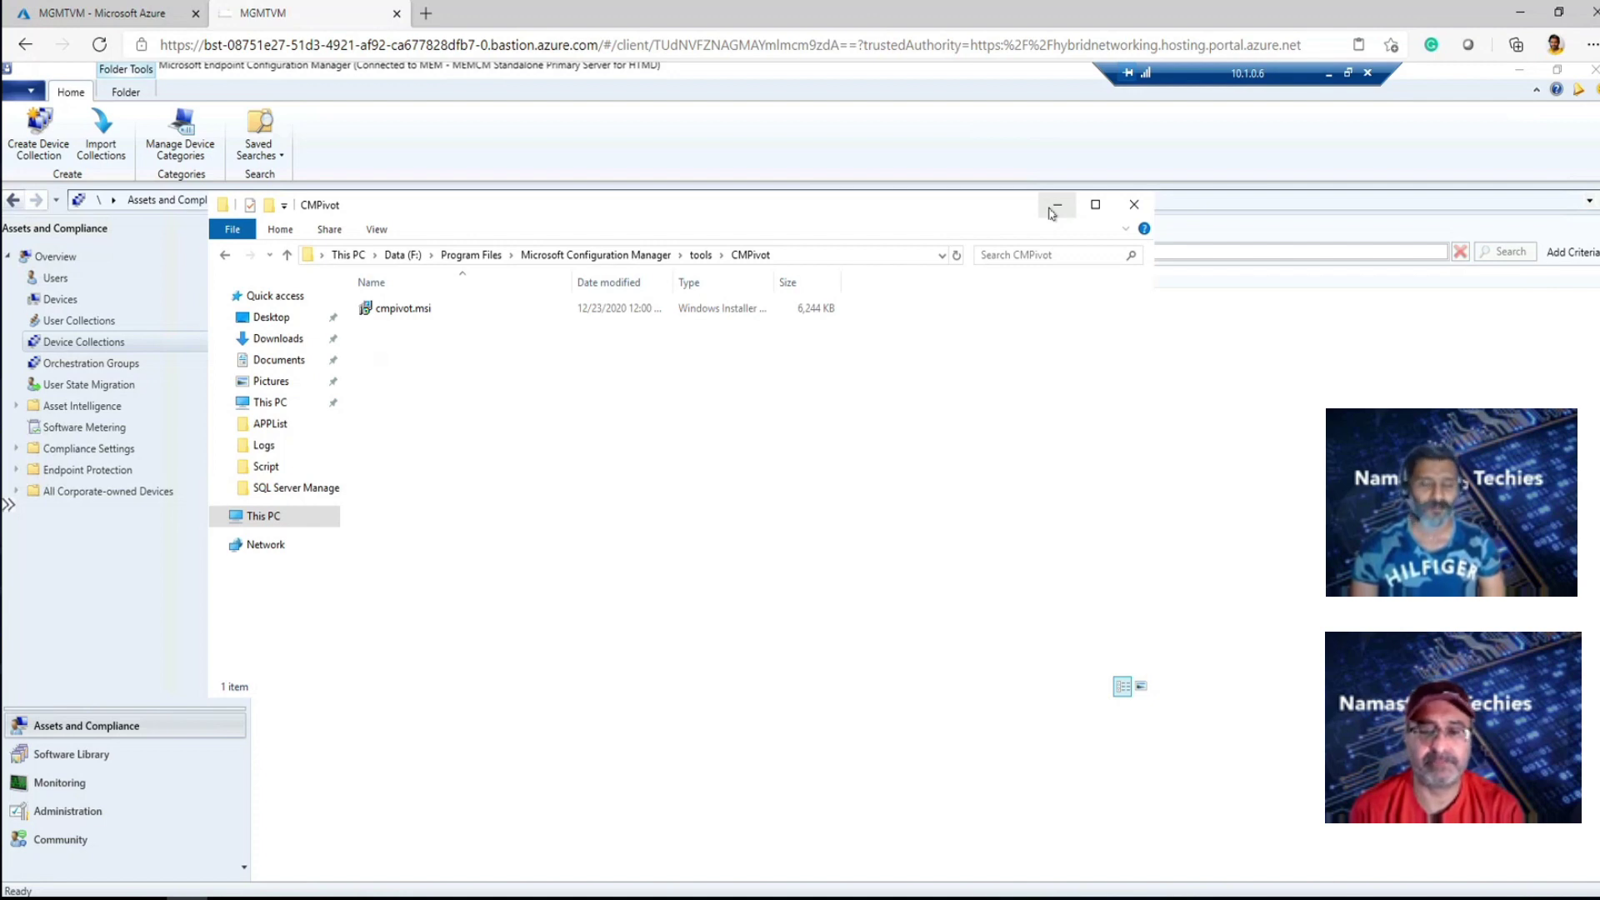
click(1055, 207)
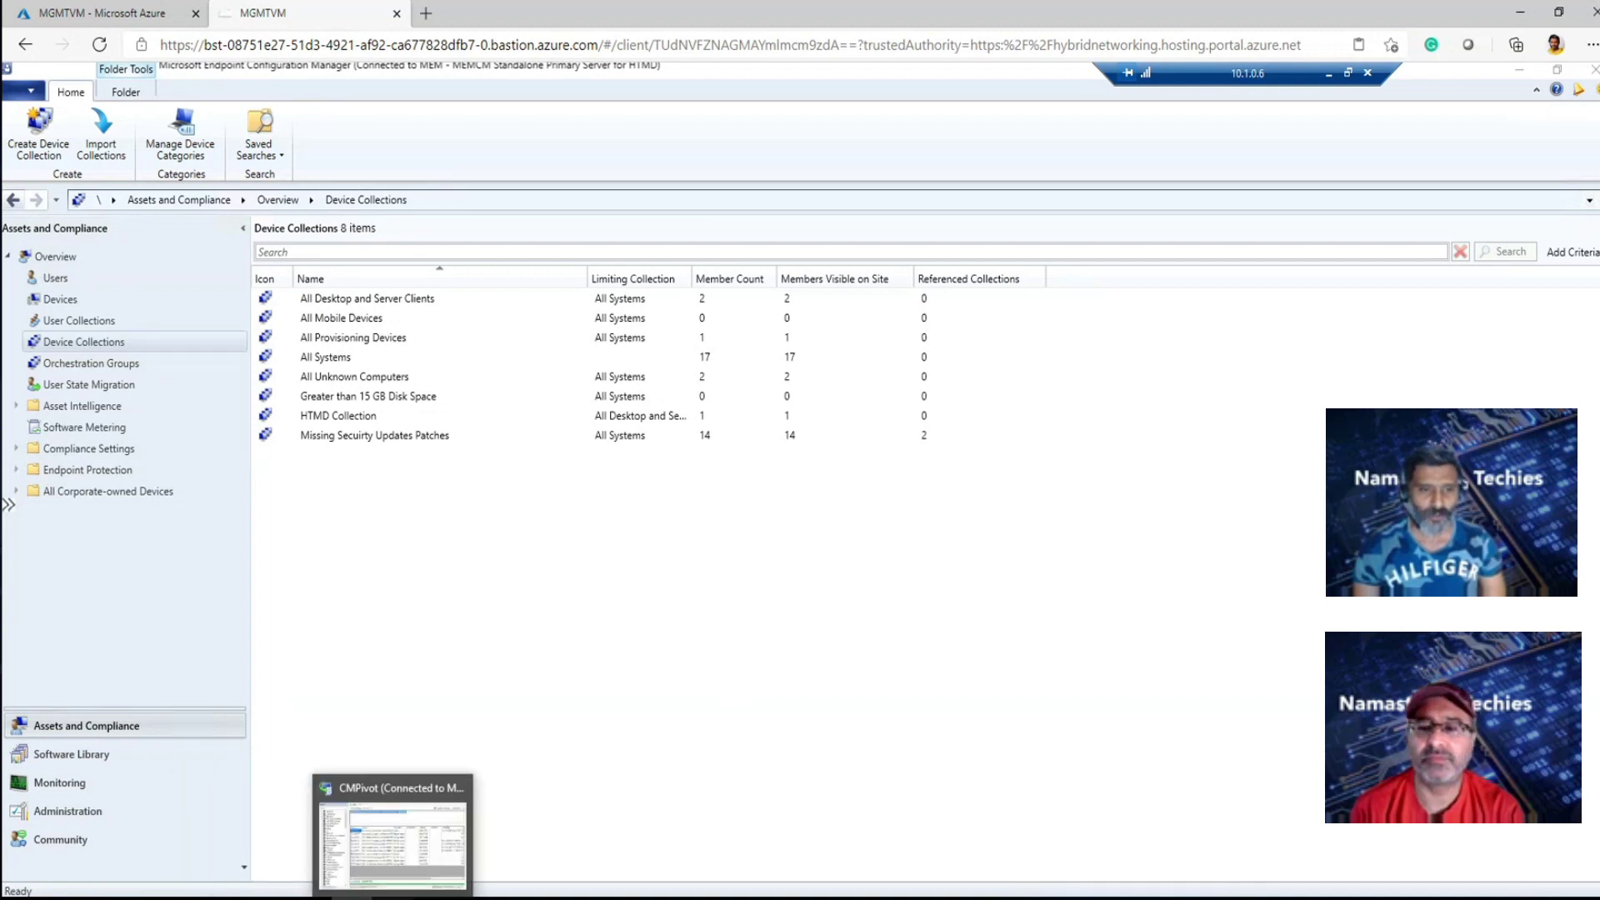
Switch to the already open CMPivot window and reposition it so the device collection names stay visible
click(350, 897)
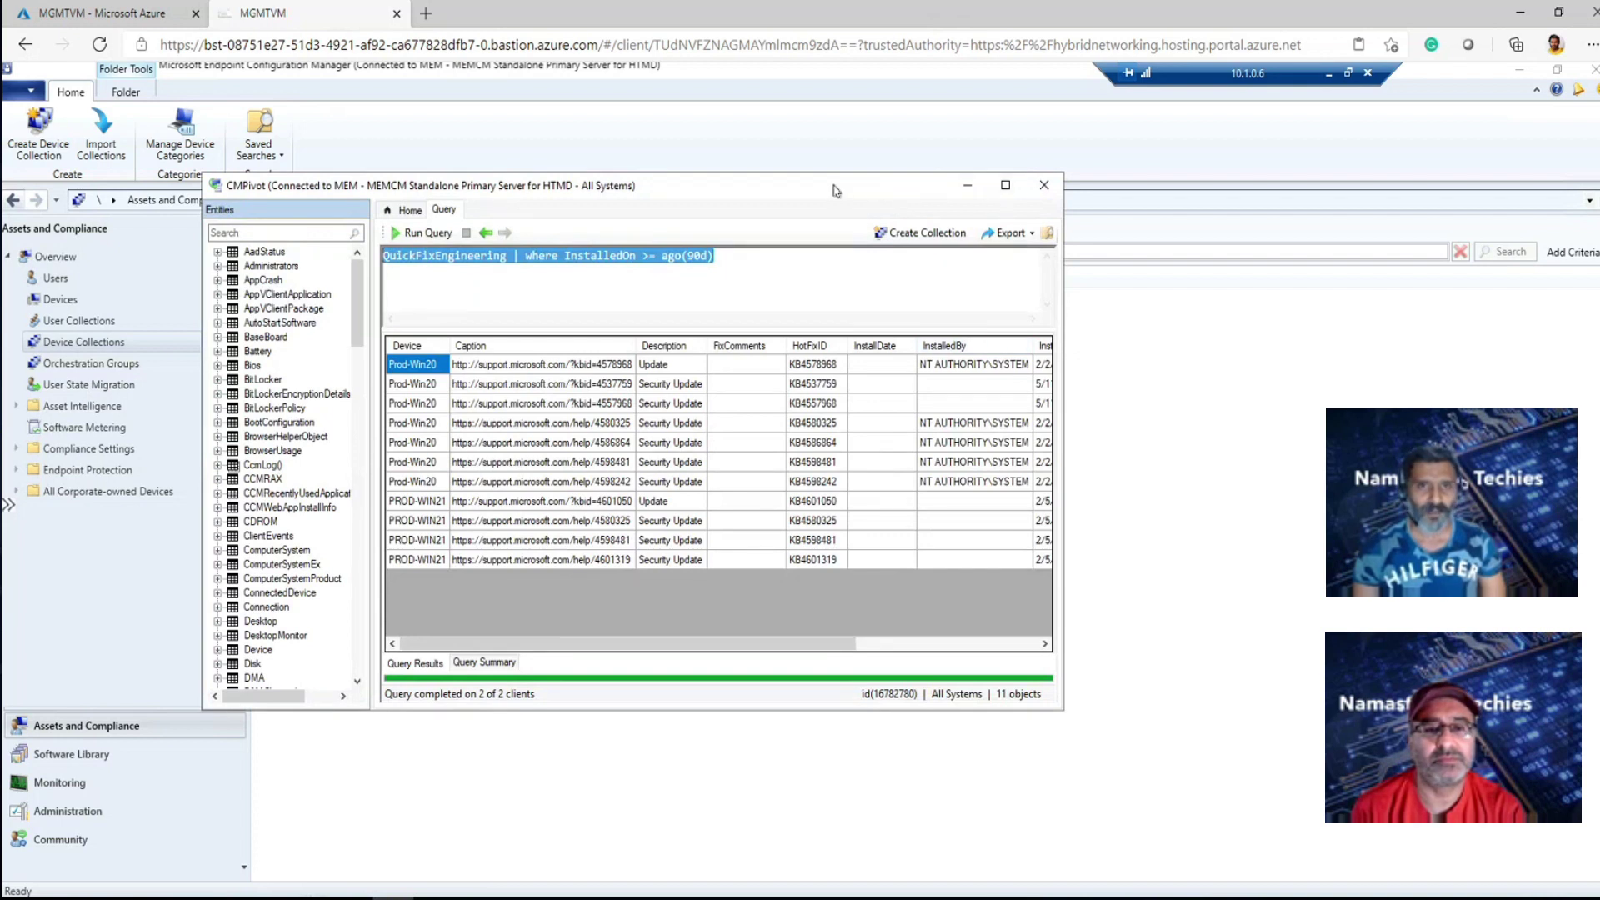
drag(838, 192, 914, 182)
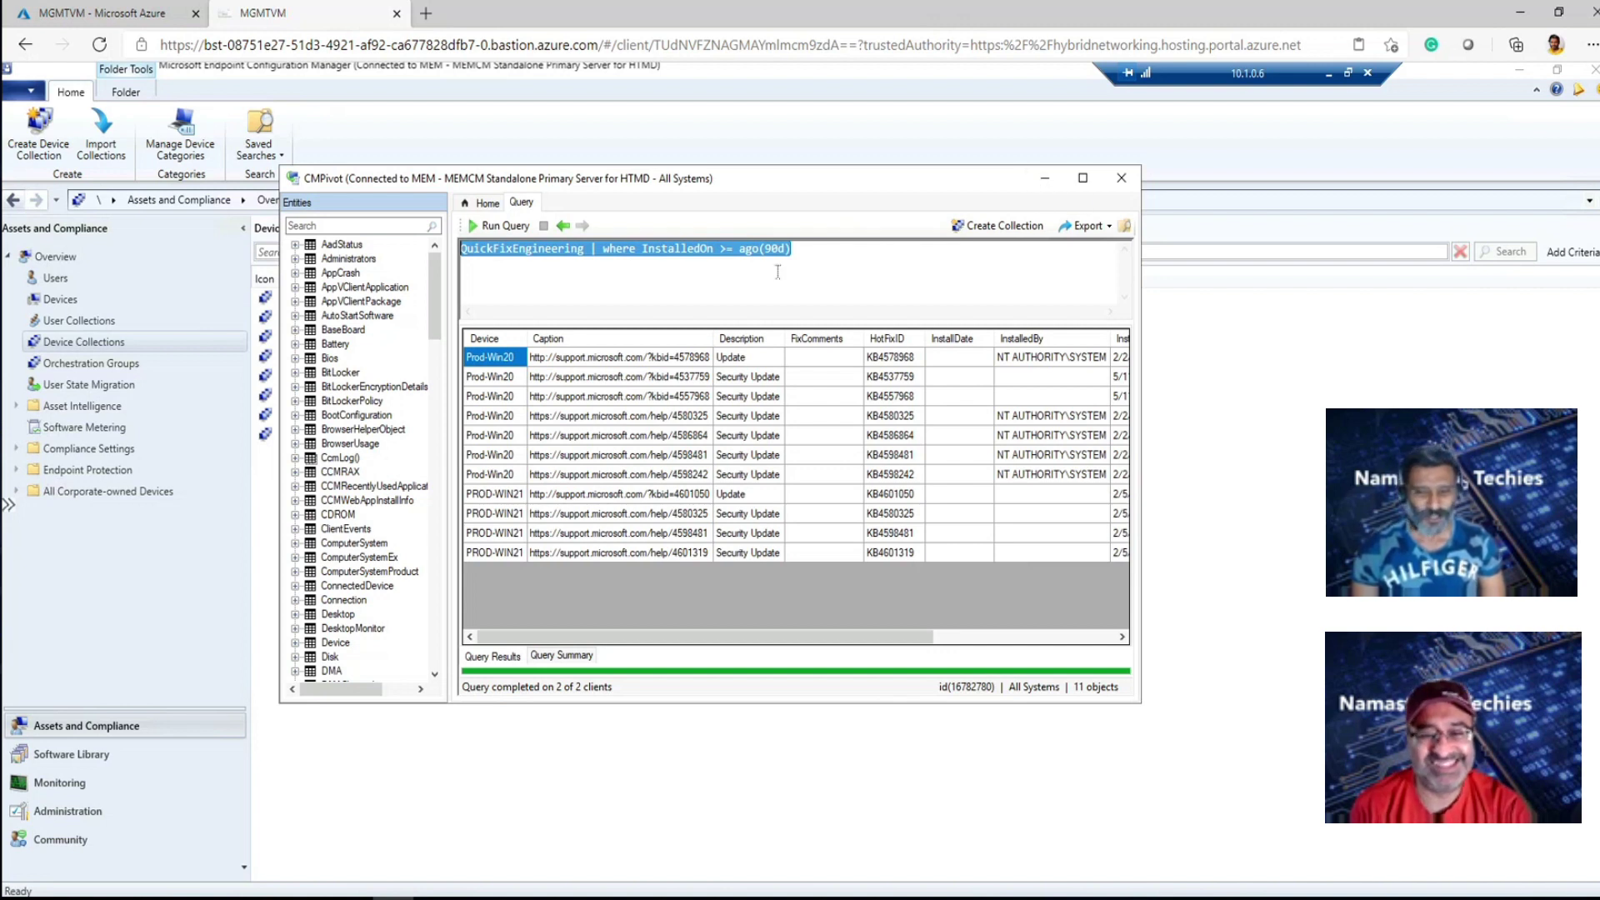
drag(662, 182, 800, 184)
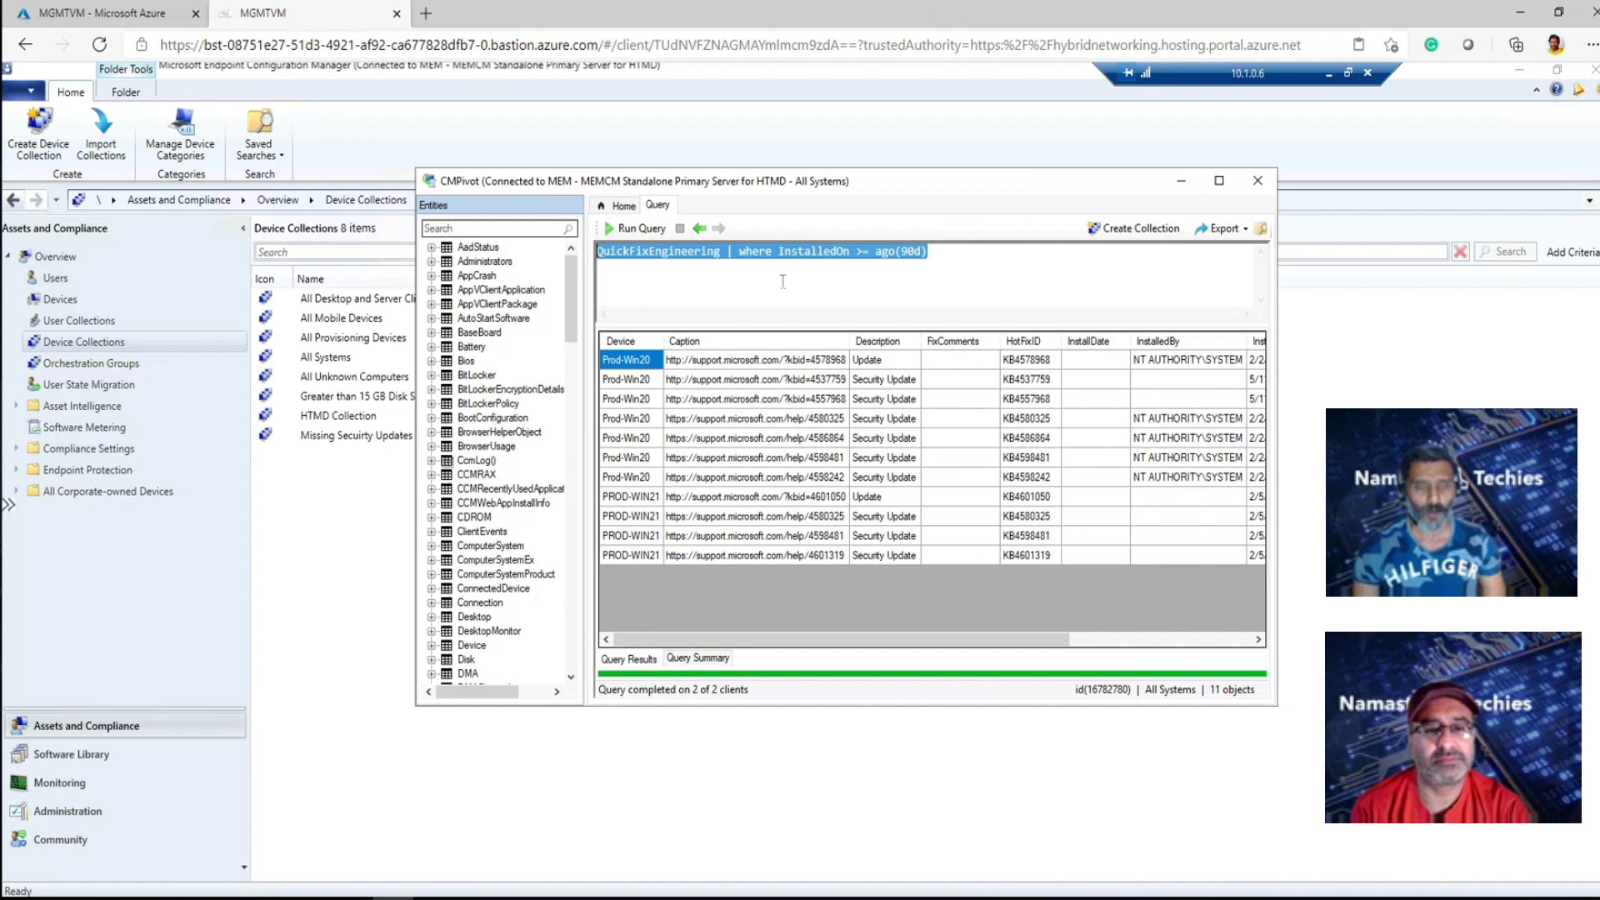
Copy the QuickFixEngineering query, clear it from the query editor and run an empty query
drag(951, 252, 600, 250)
key(ctrl+c)
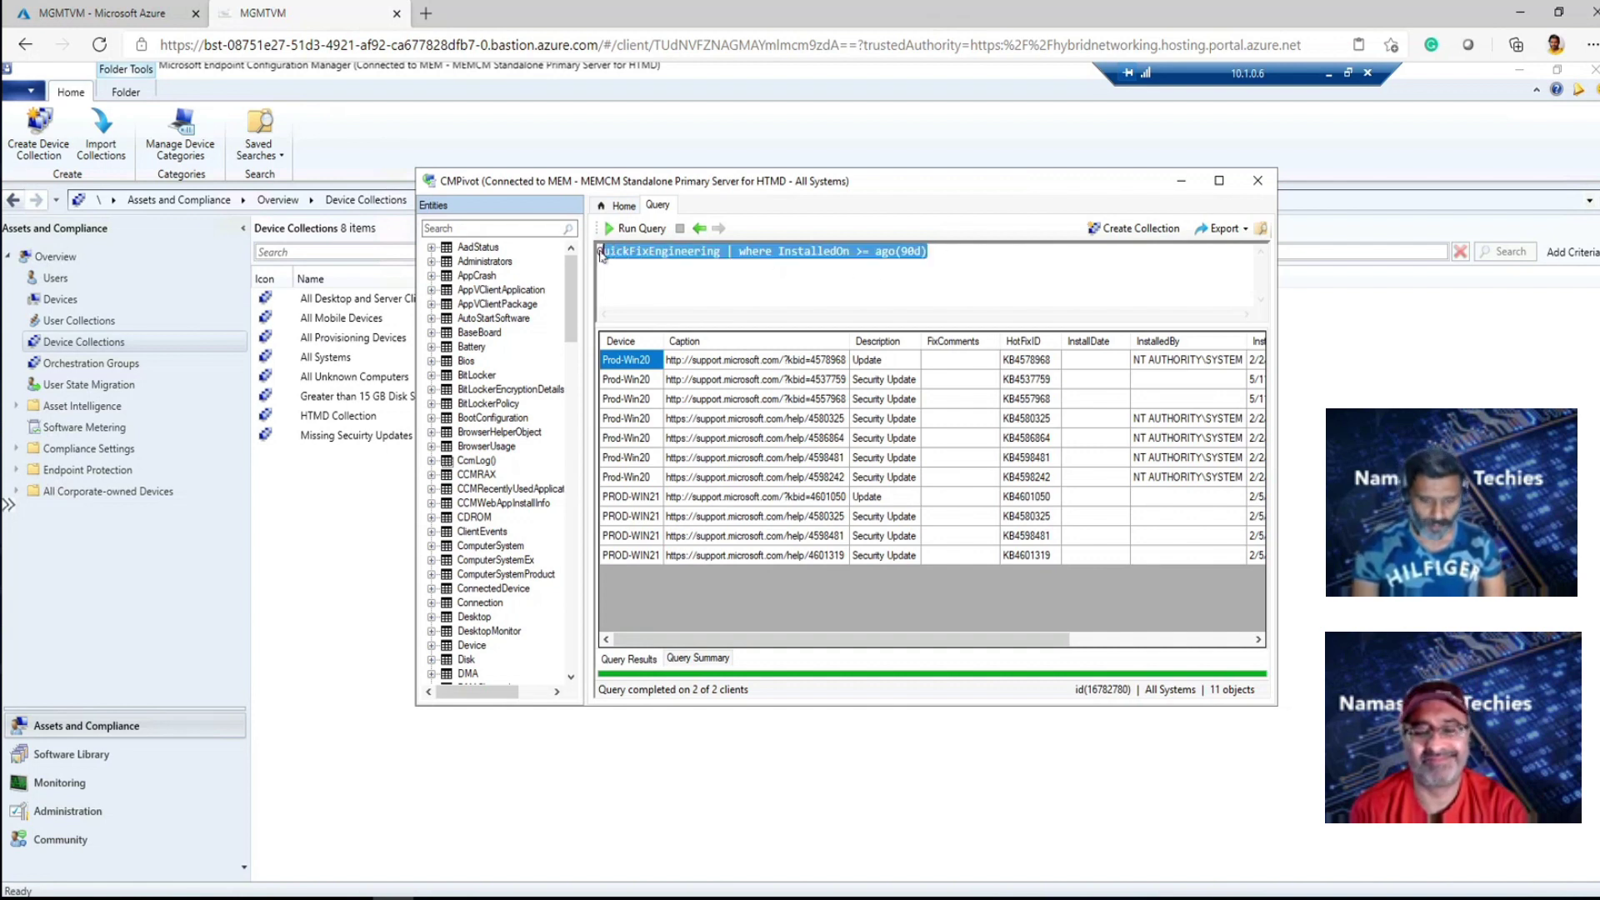
key(BackSpace)
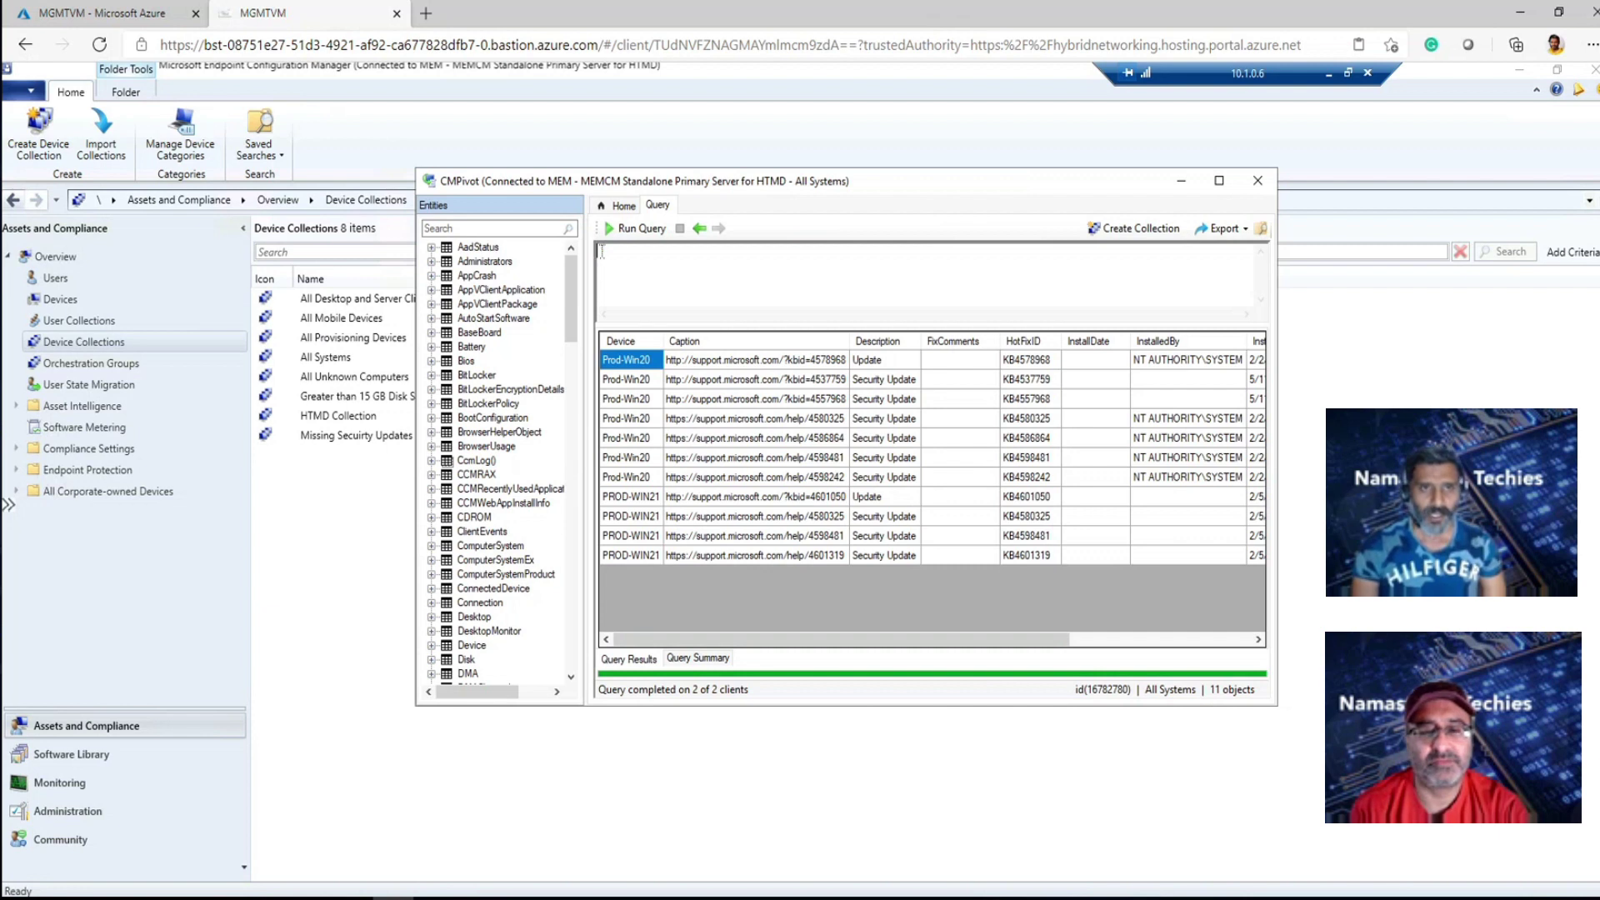
click(613, 230)
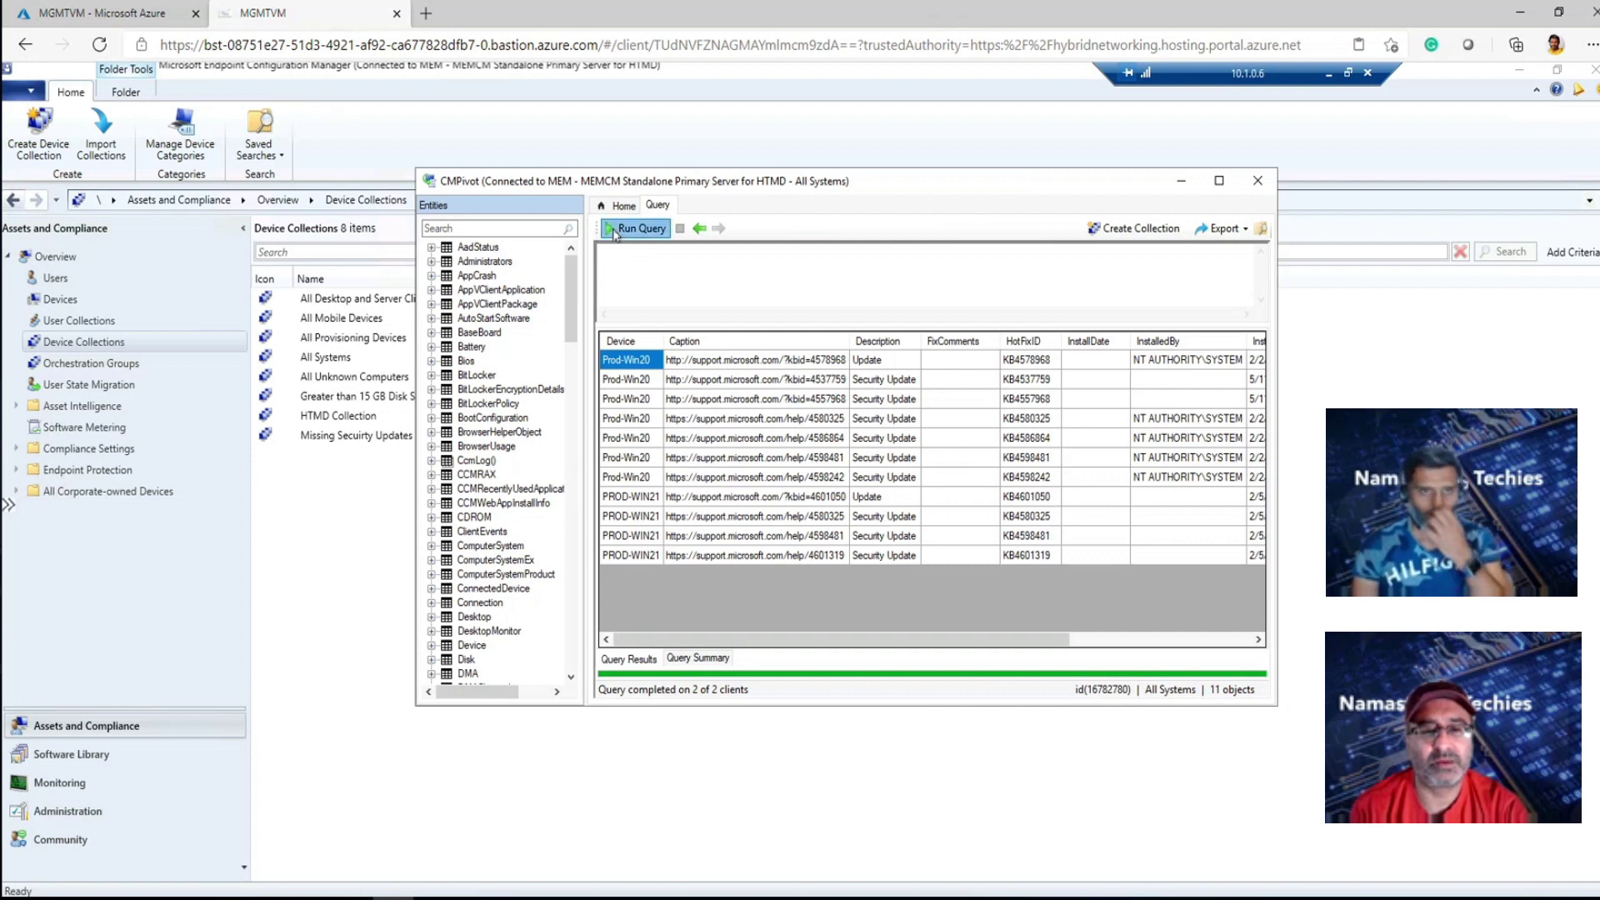
triple_click(635, 337)
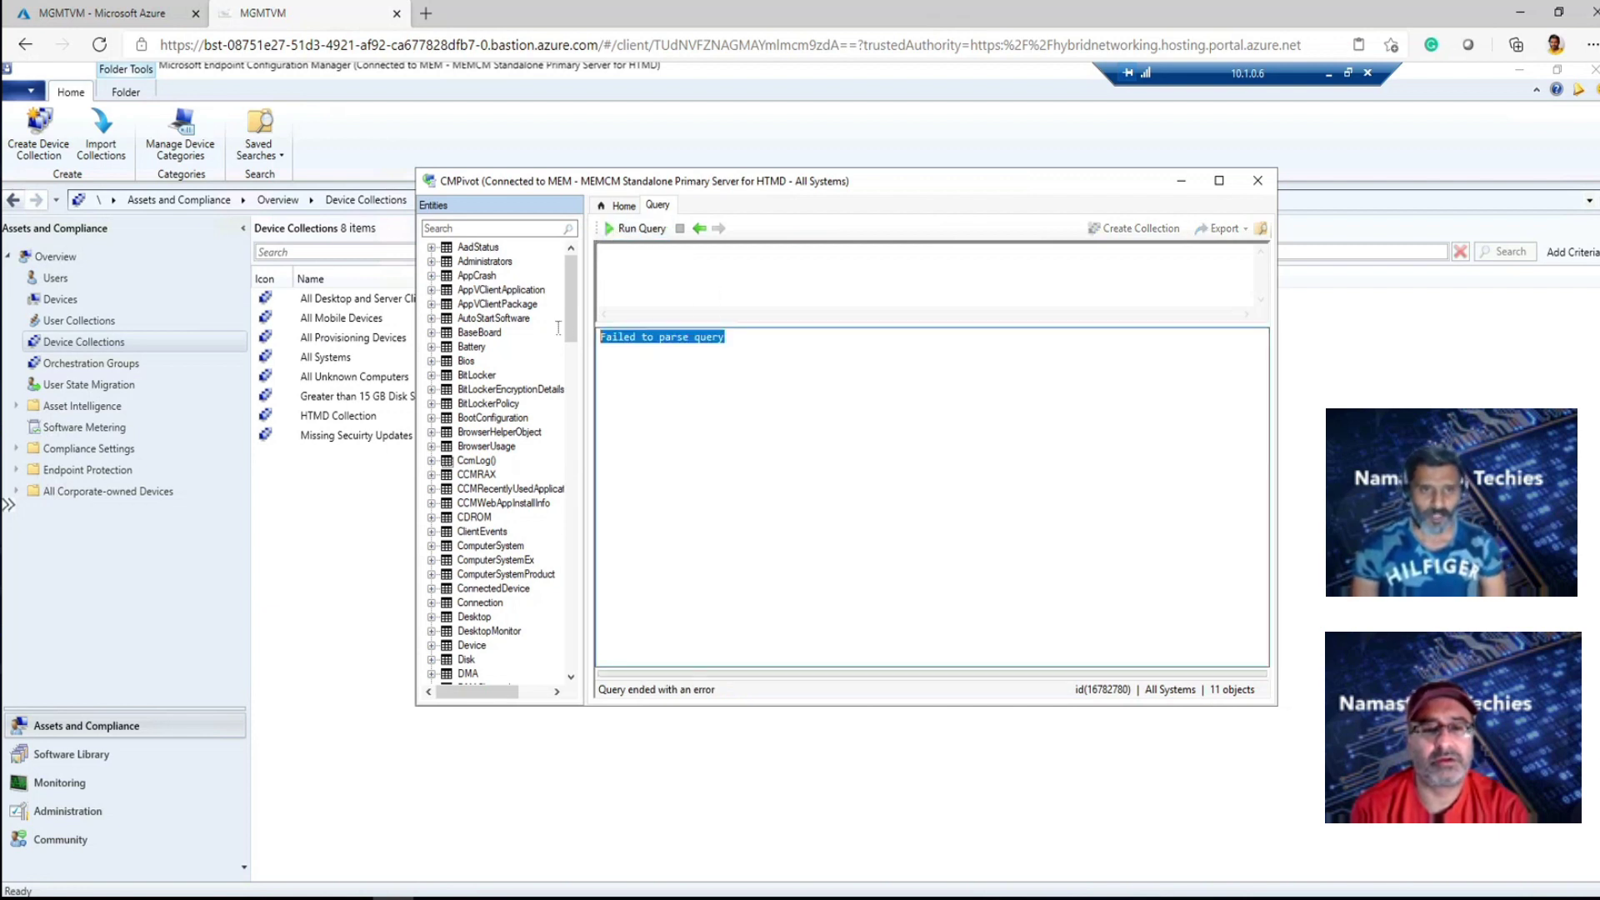
click(747, 342)
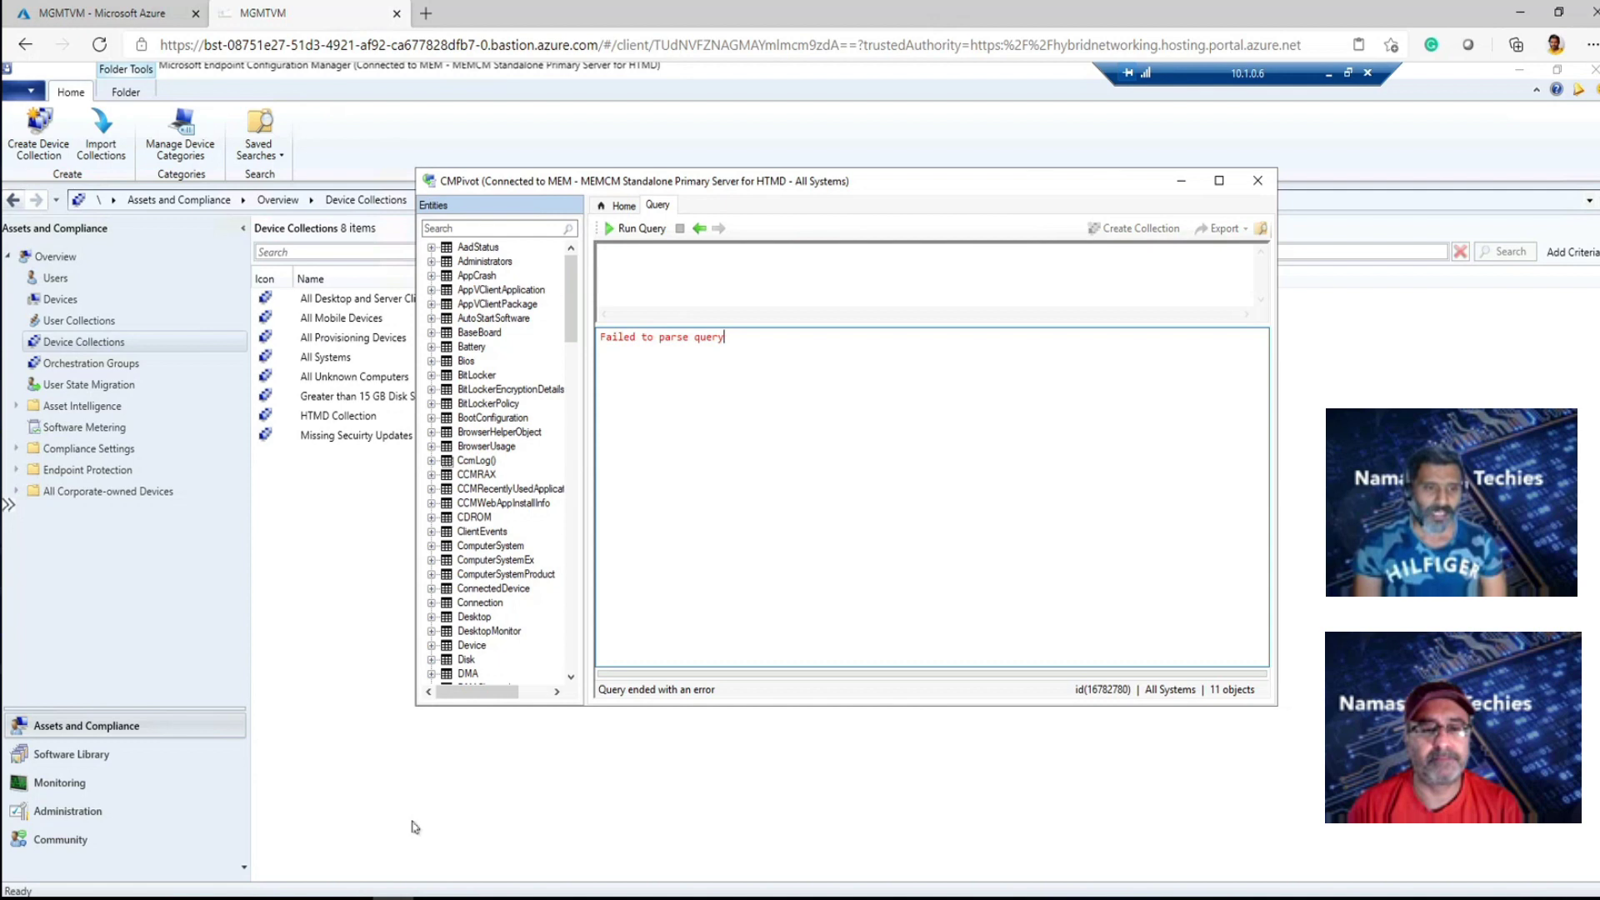
Paste QuickFixEngineering | where InstalledOn >= ago(90d) into the query editor and remove the blank line above it
click(752, 280)
key(ctrl+v)
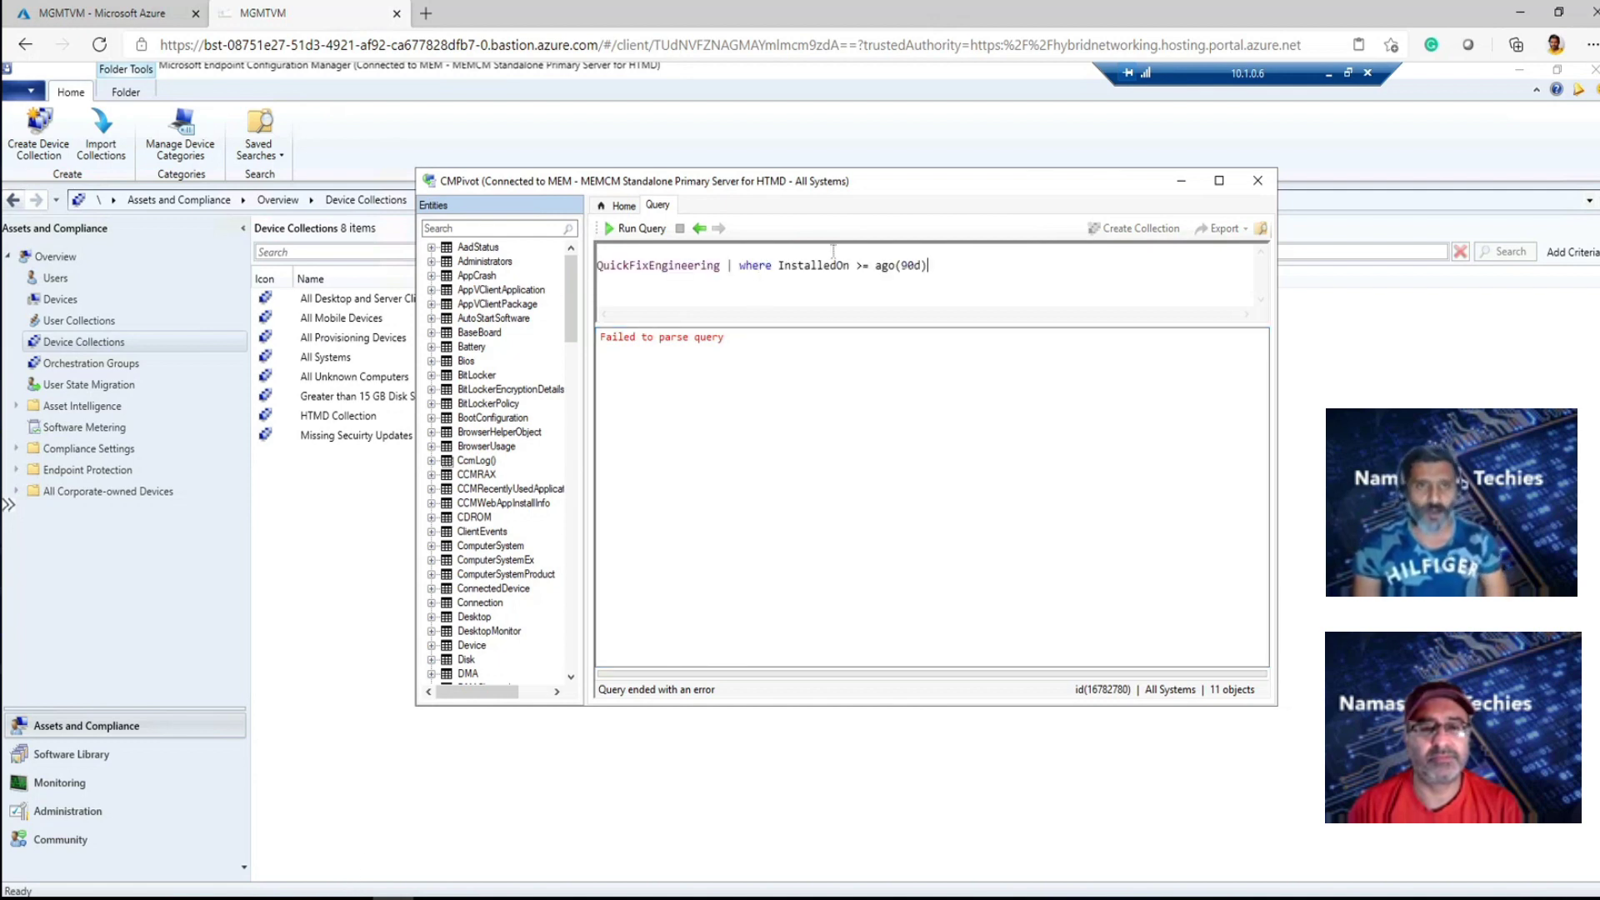
click(718, 251)
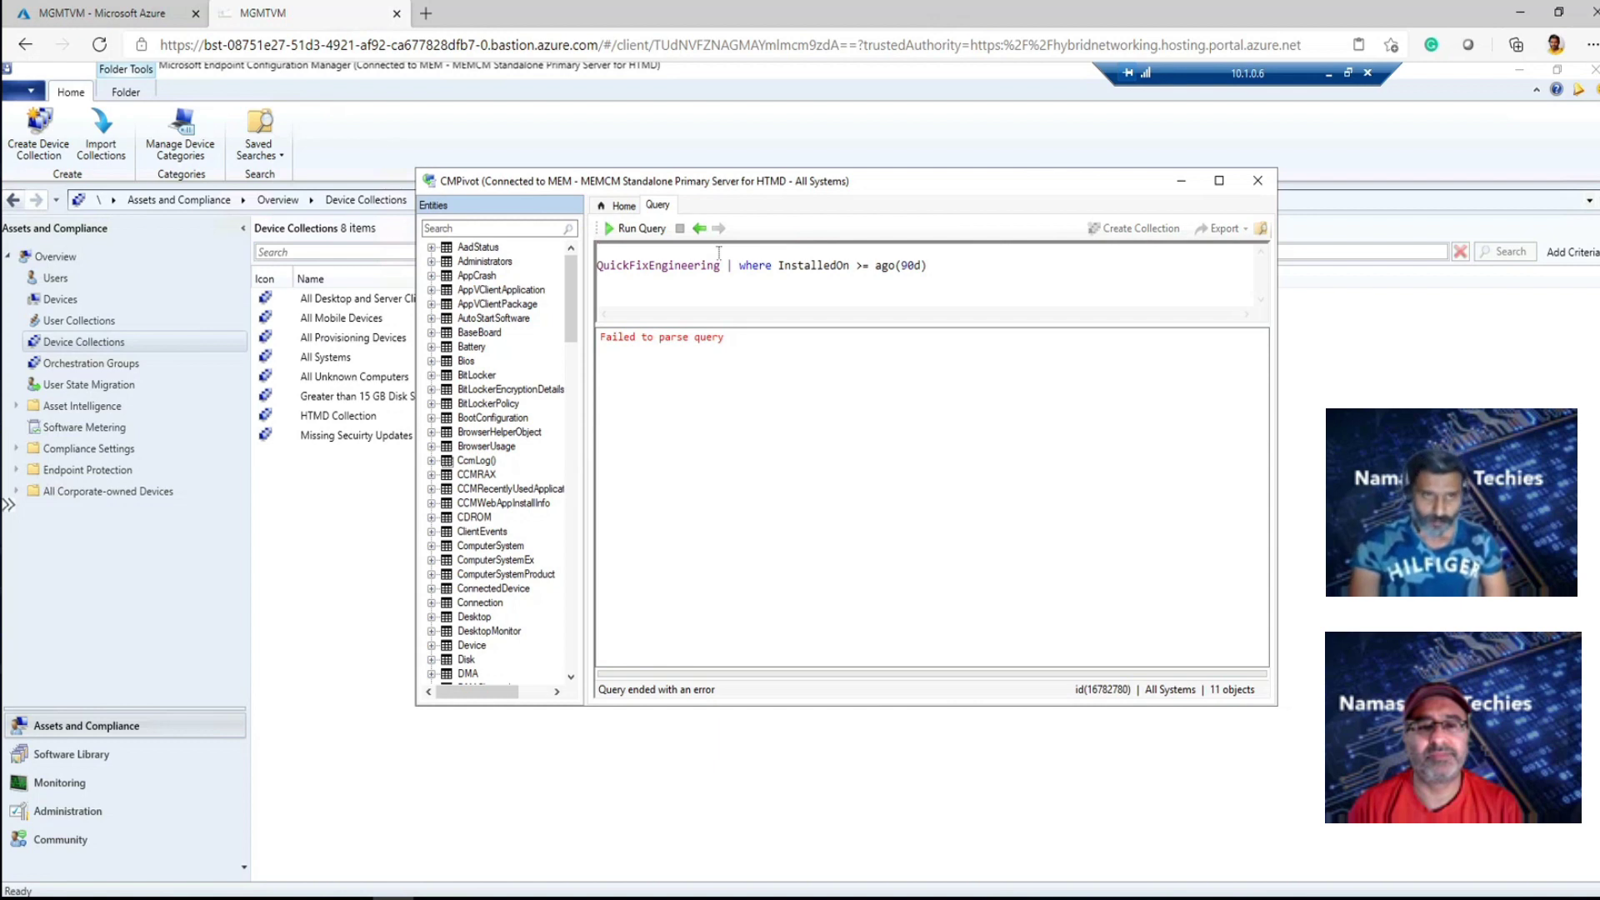
key(Delete)
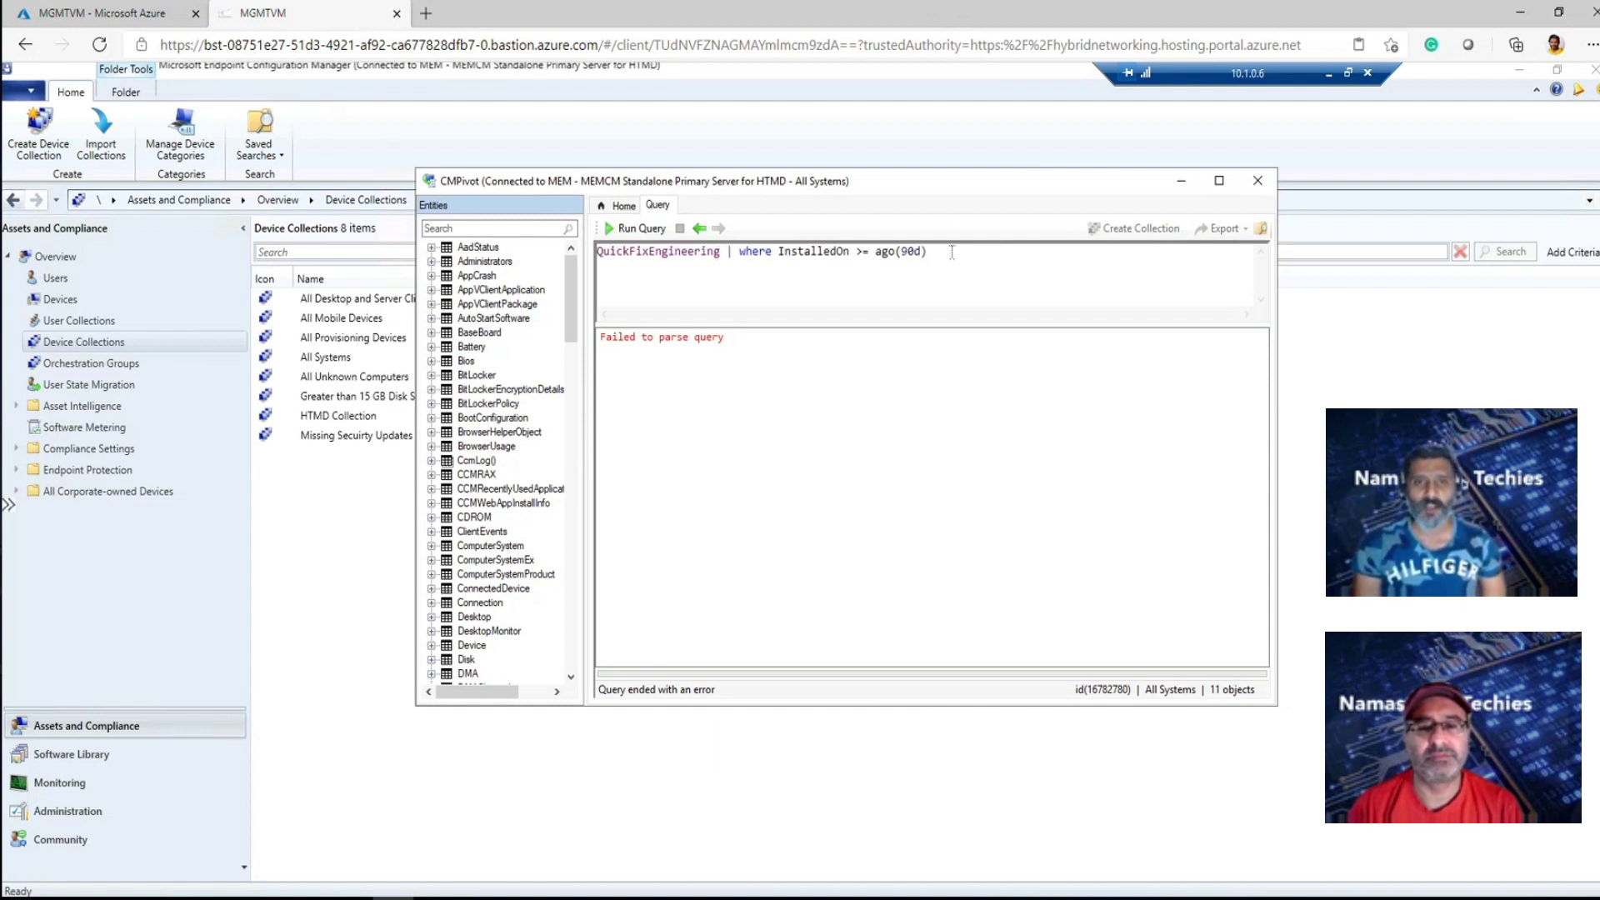
Examine the structure of the query by highlighting the whole line and its "| where InstalledOn >= ago(90d)" filter
drag(953, 252, 598, 248)
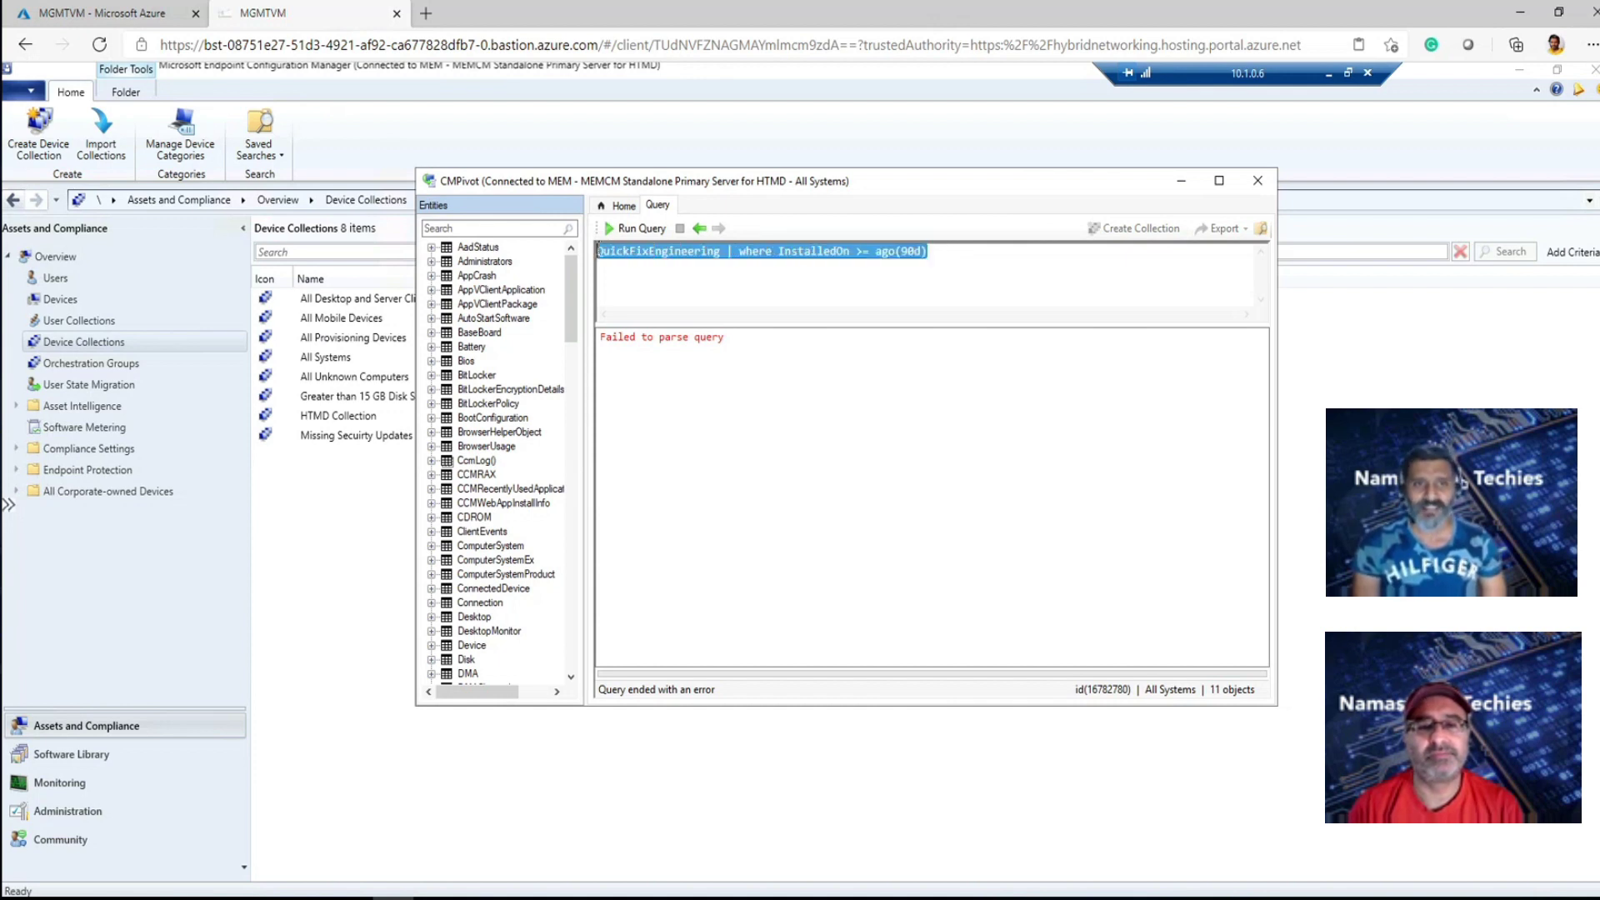
click(939, 252)
key(shift+Left)
key(shift+Left)
key(shift+Left)
key(shift+Left)
key(shift+Left)
key(shift+Left)
key(shift+Left)
key(shift+Left)
key(shift+Left)
key(shift+Left)
key(shift+Left)
key(shift+Left)
key(shift+Left)
key(shift+Left)
key(shift+Left)
key(shift+Left)
key(shift+Left)
key(shift+Left)
key(shift+Left)
key(shift+Left)
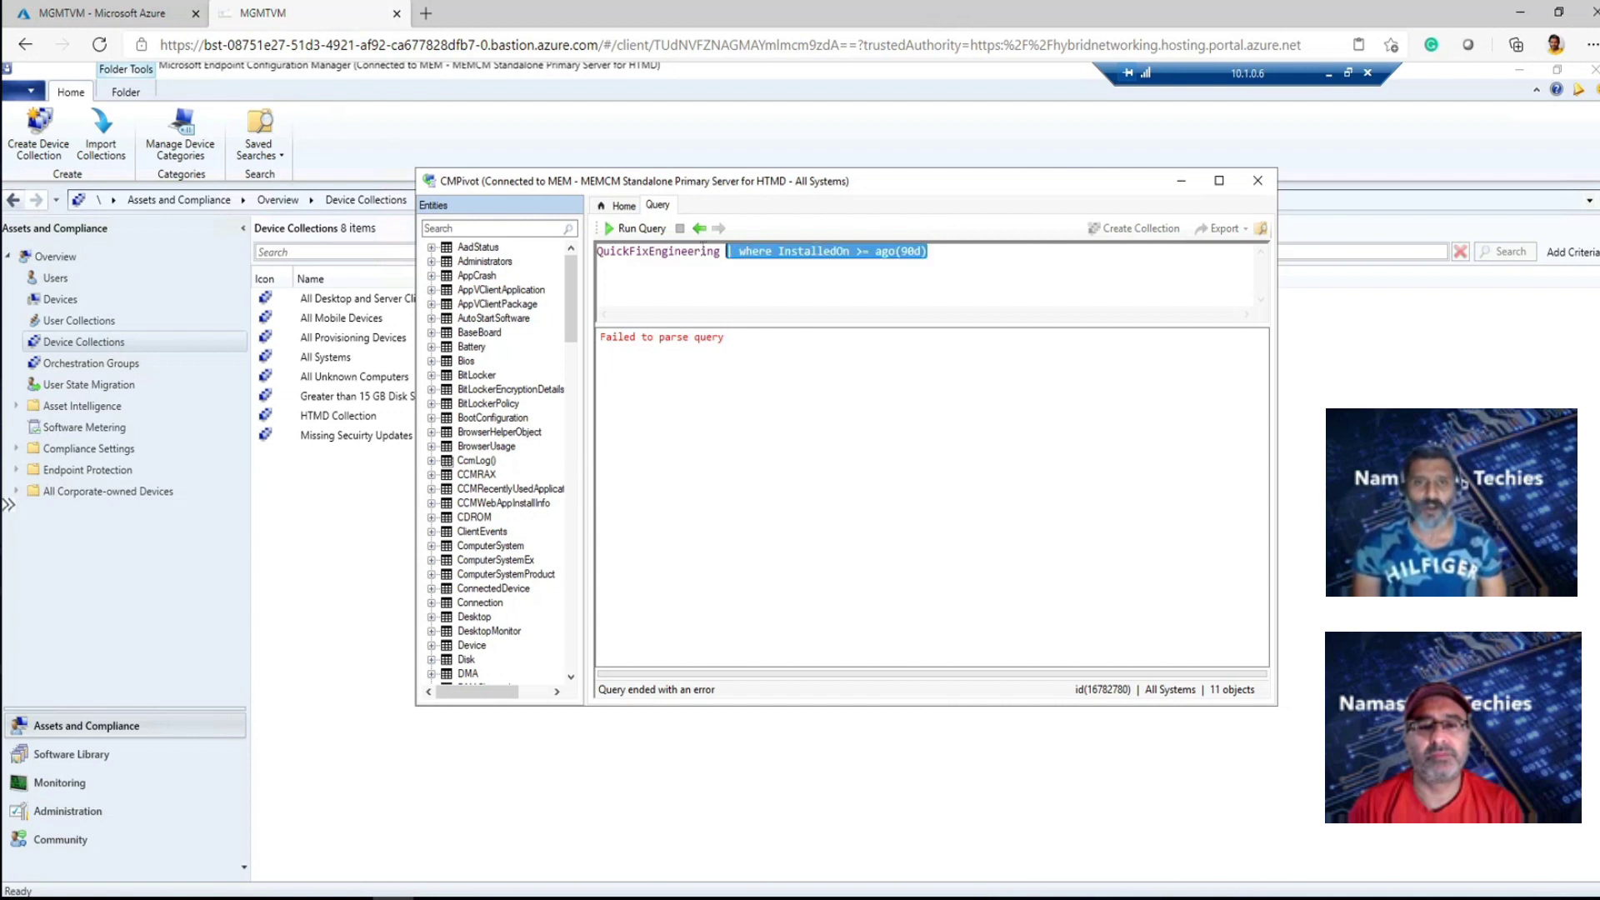
click(937, 262)
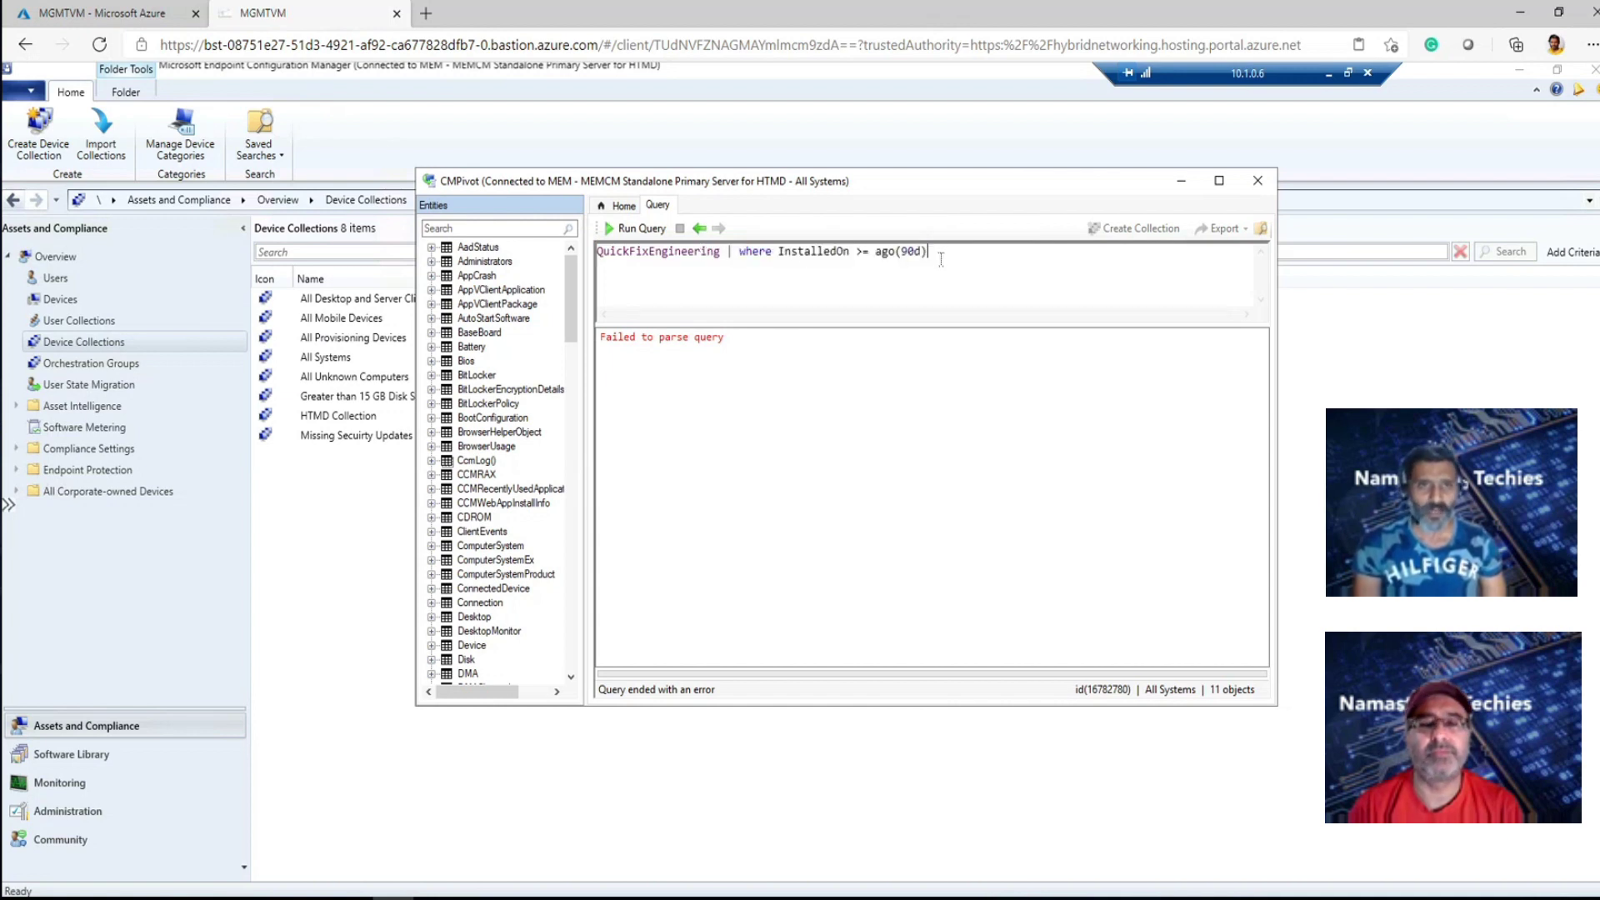
Run the QuickFixEngineering query and review its results across to the InstalledOn column against the 90d filter
click(626, 231)
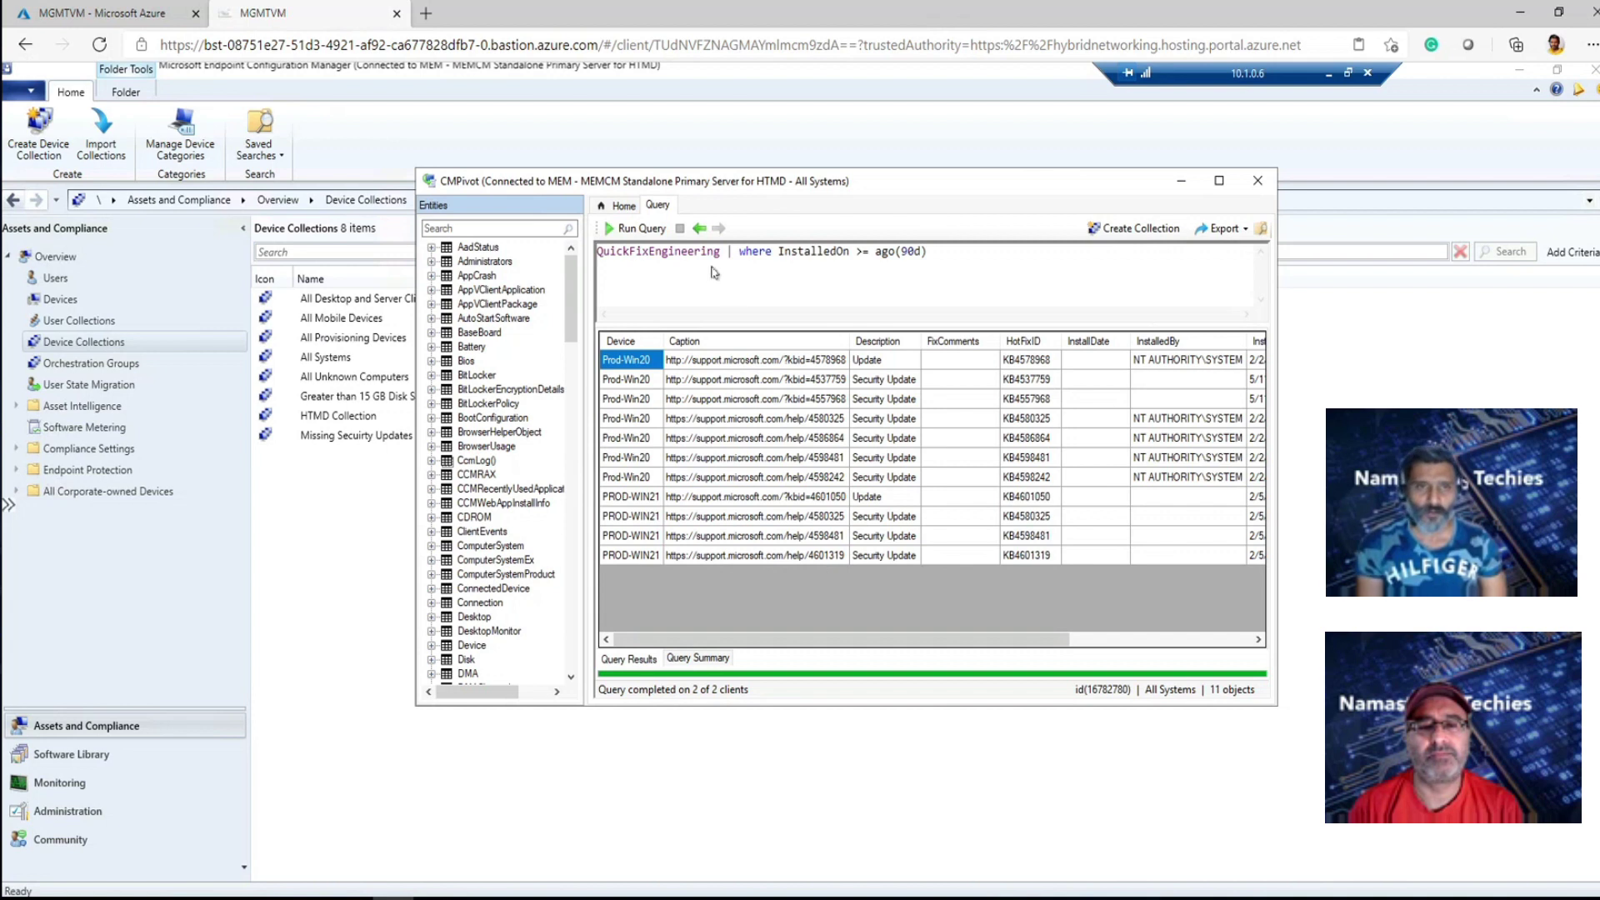
drag(720, 253, 591, 251)
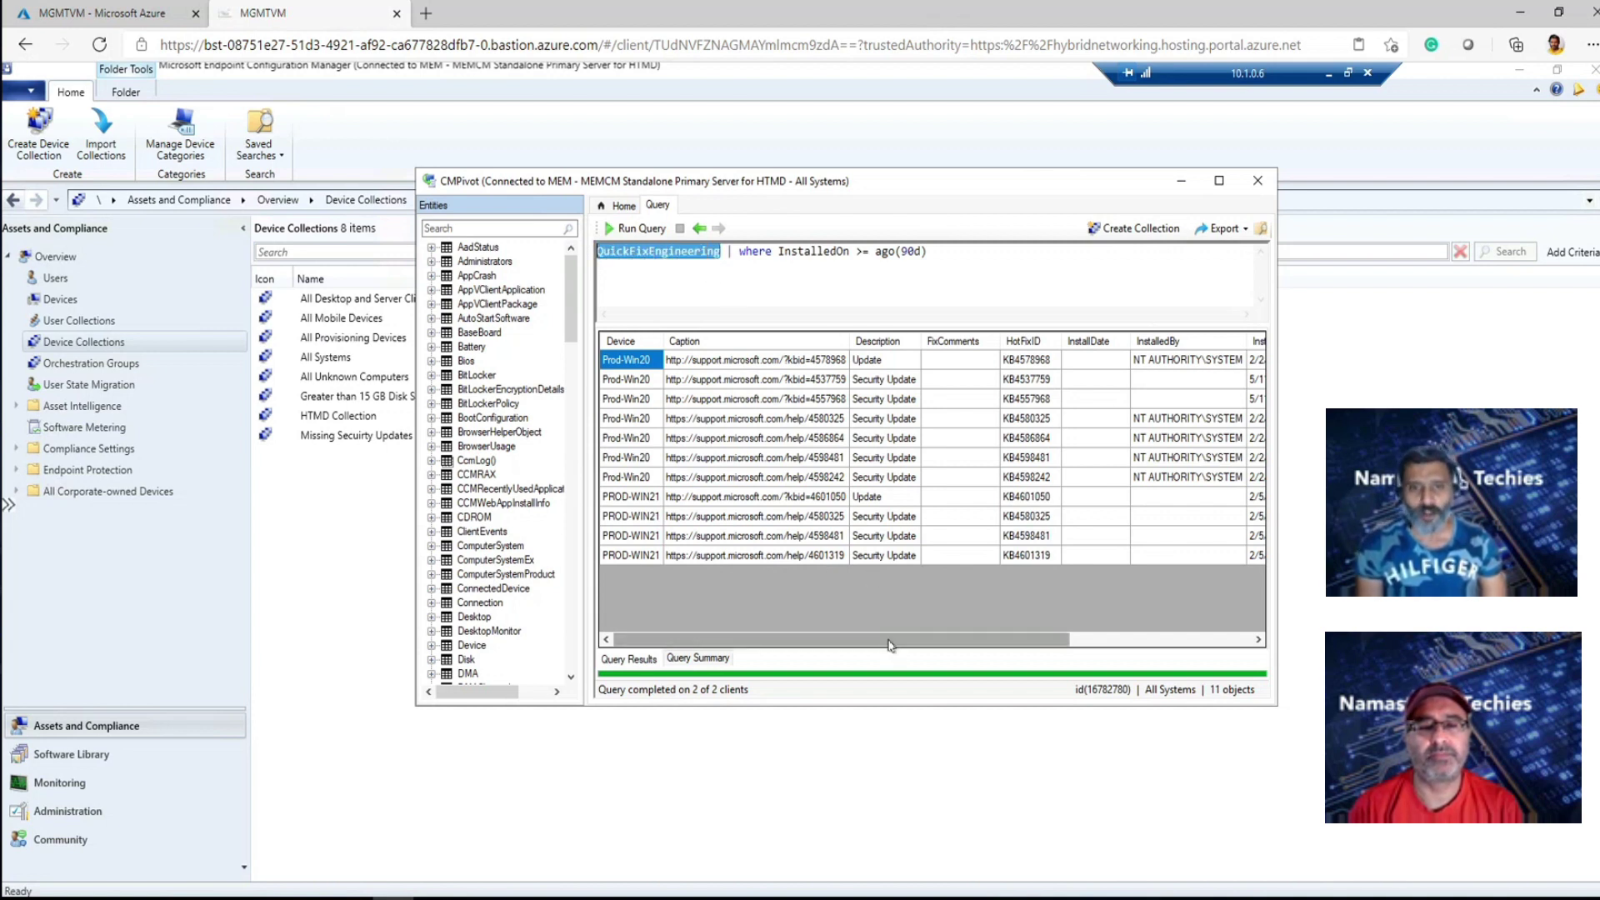
drag(894, 645, 899, 645)
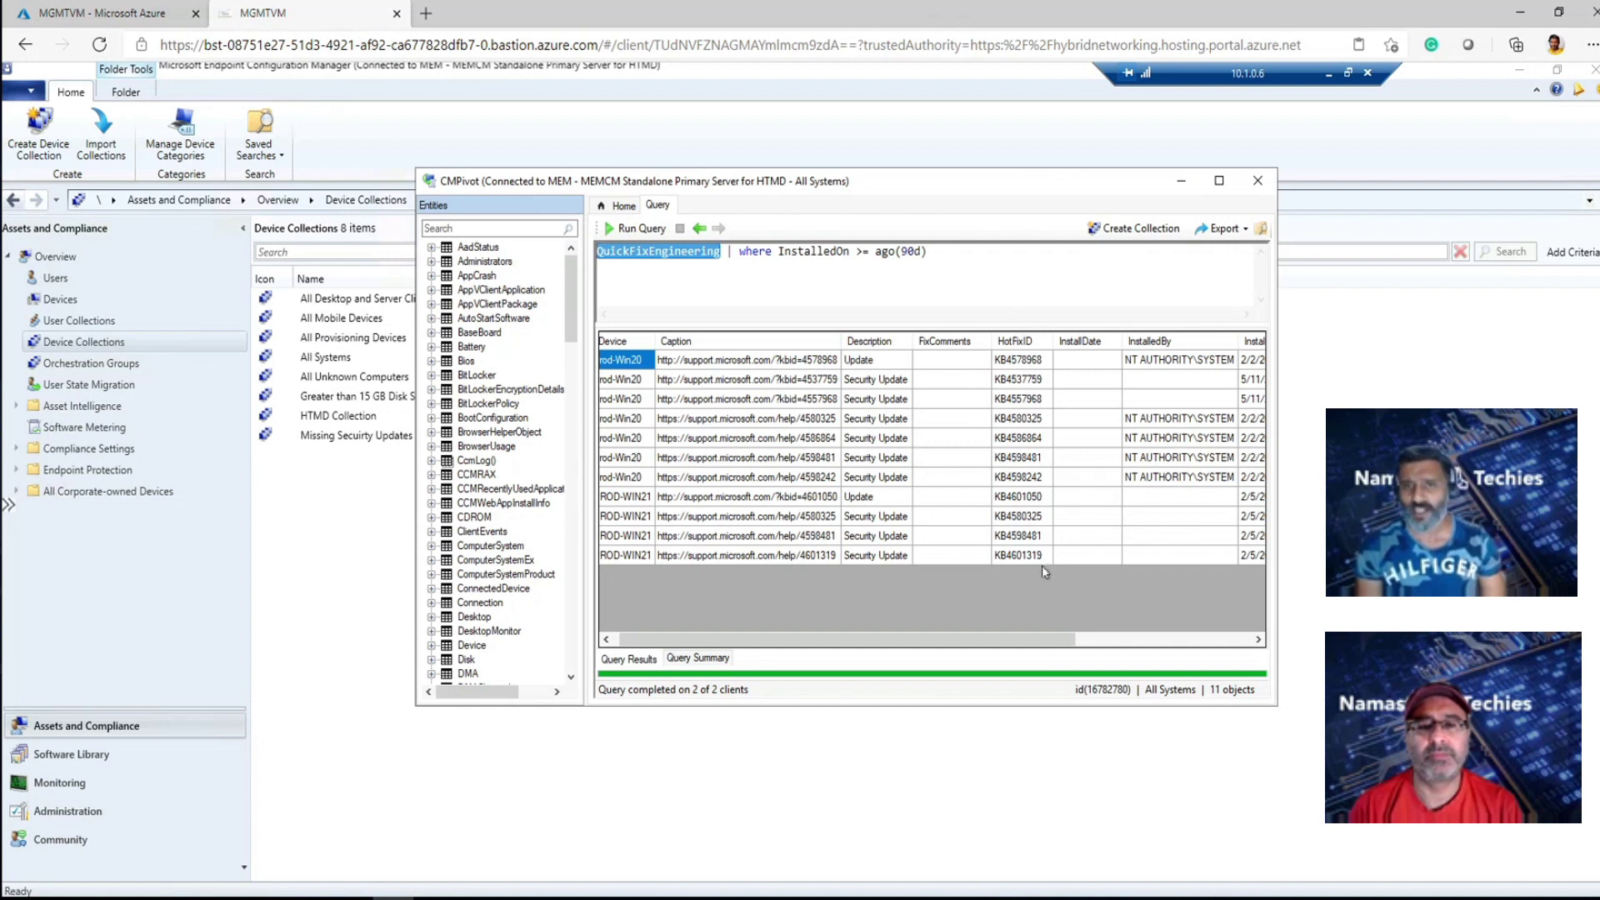
drag(1048, 639, 1136, 640)
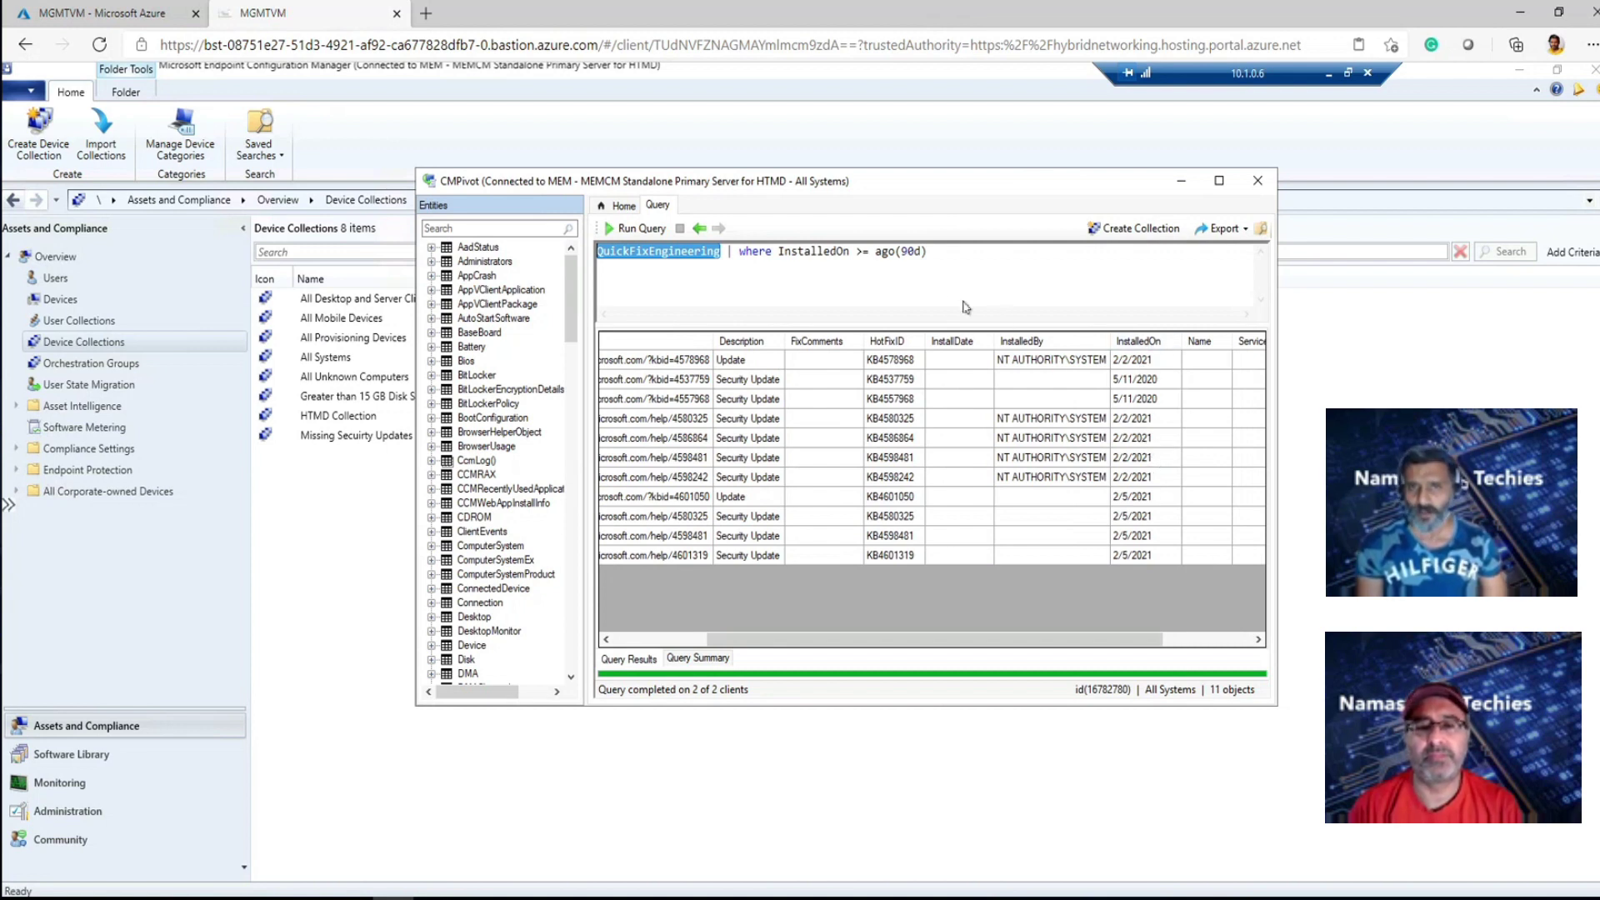
click(904, 251)
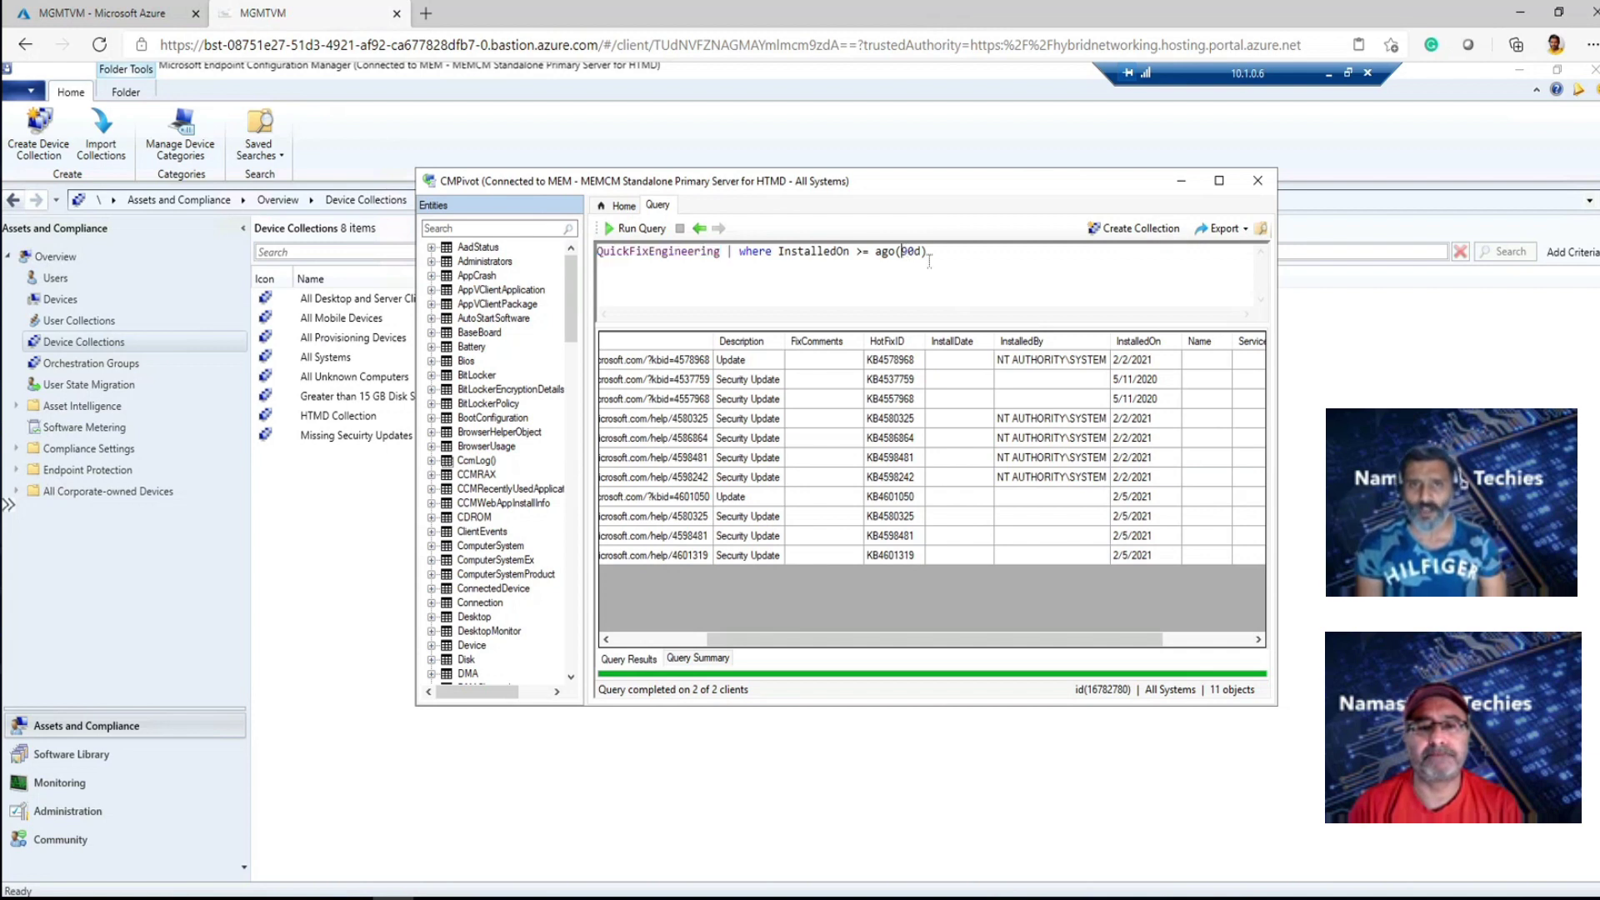
Set the QuickFixEngineering filter to InstalledOn >= ago(30d) and run the query
key(Delete)
text(3)
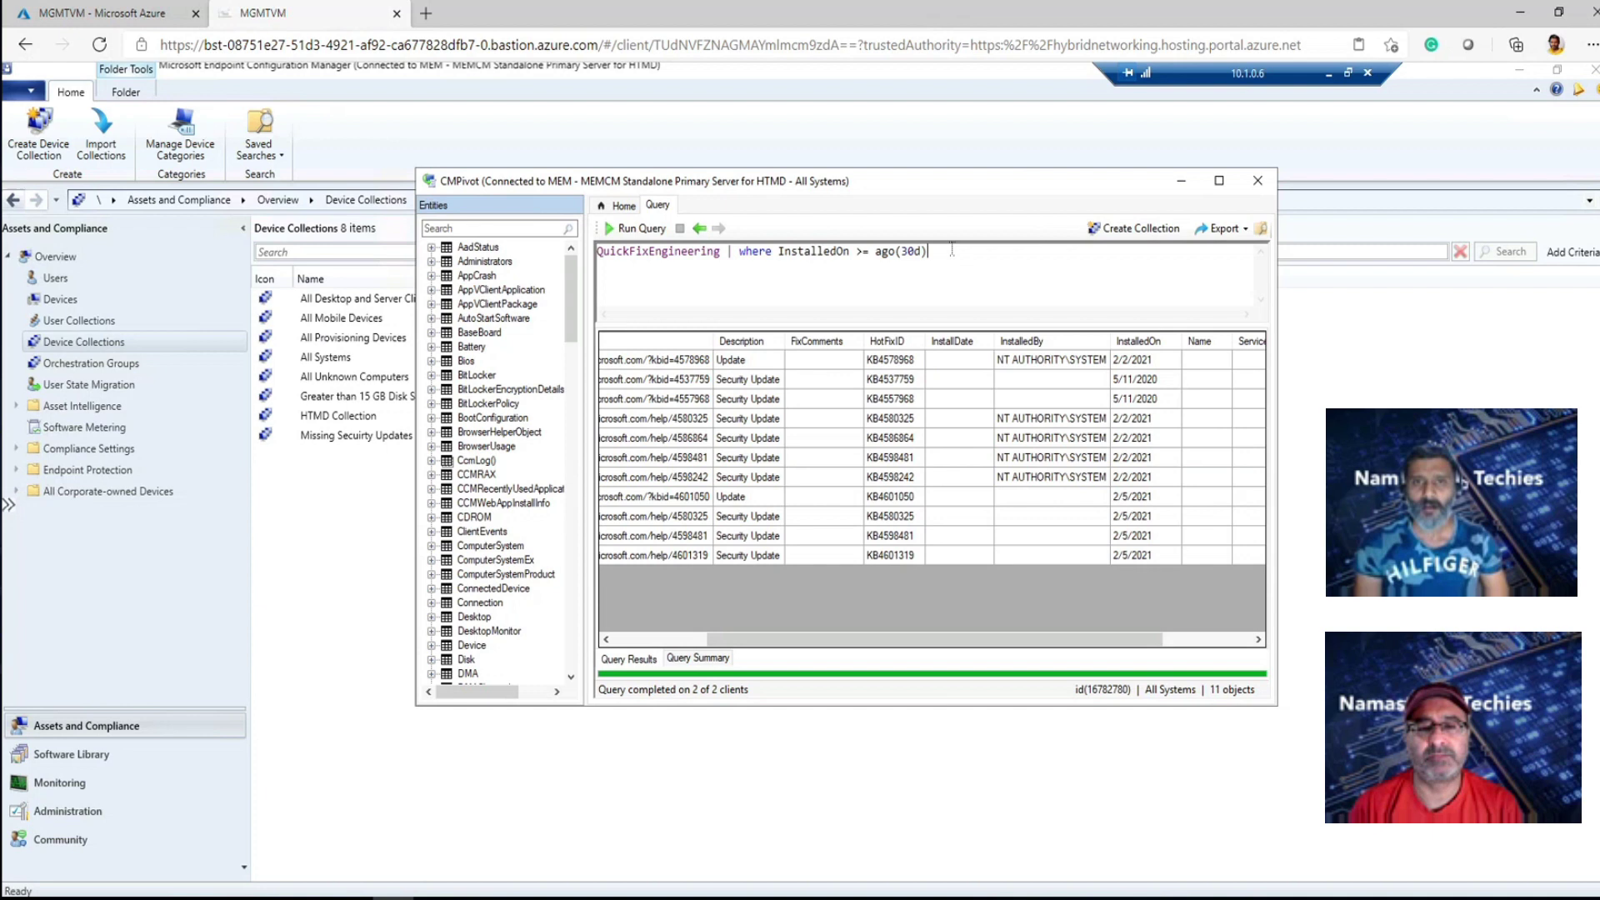
drag(928, 250, 587, 242)
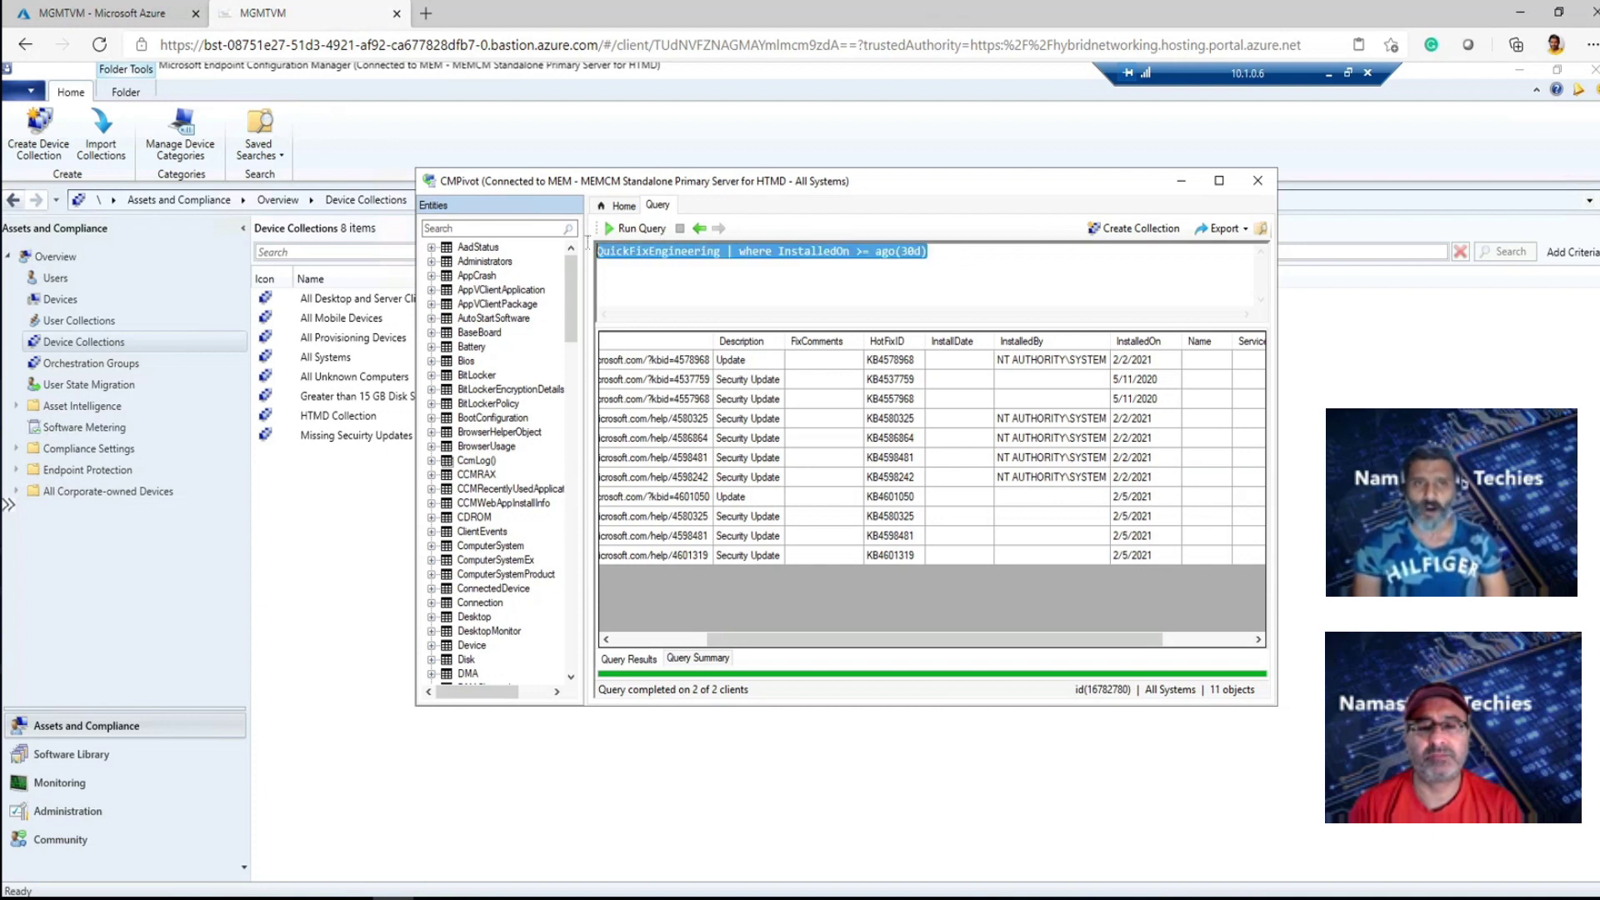
click(648, 228)
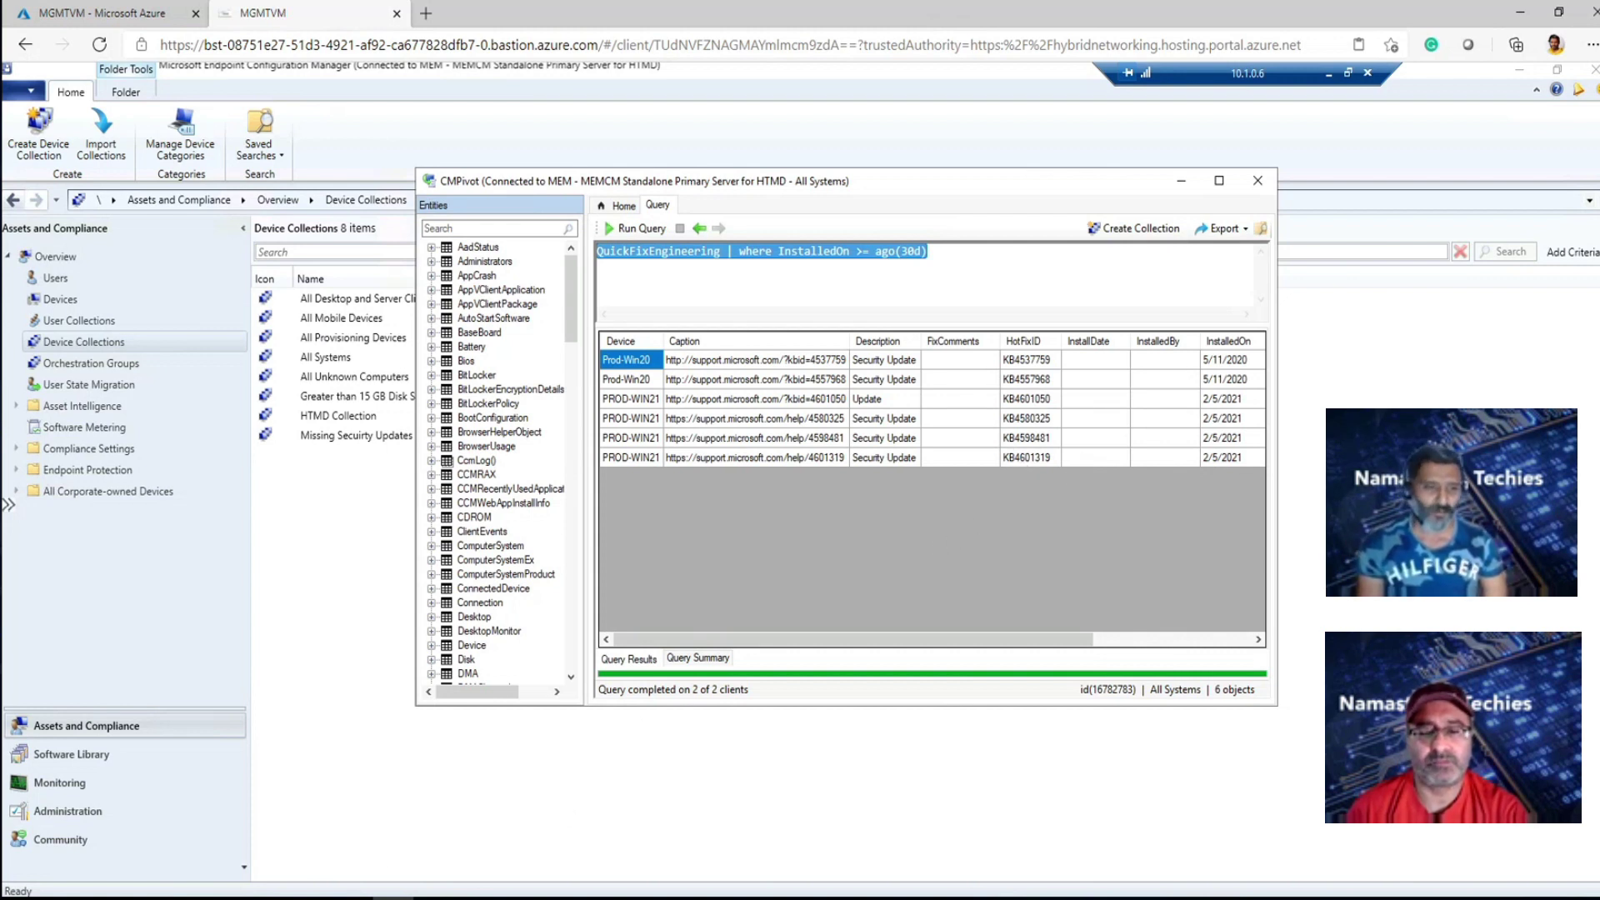
Copy the two-line CcmLog('LocationServices') query from CMPivot Queries.txt and paste it over the QuickFixEngineering query in CMPivot
click(292, 898)
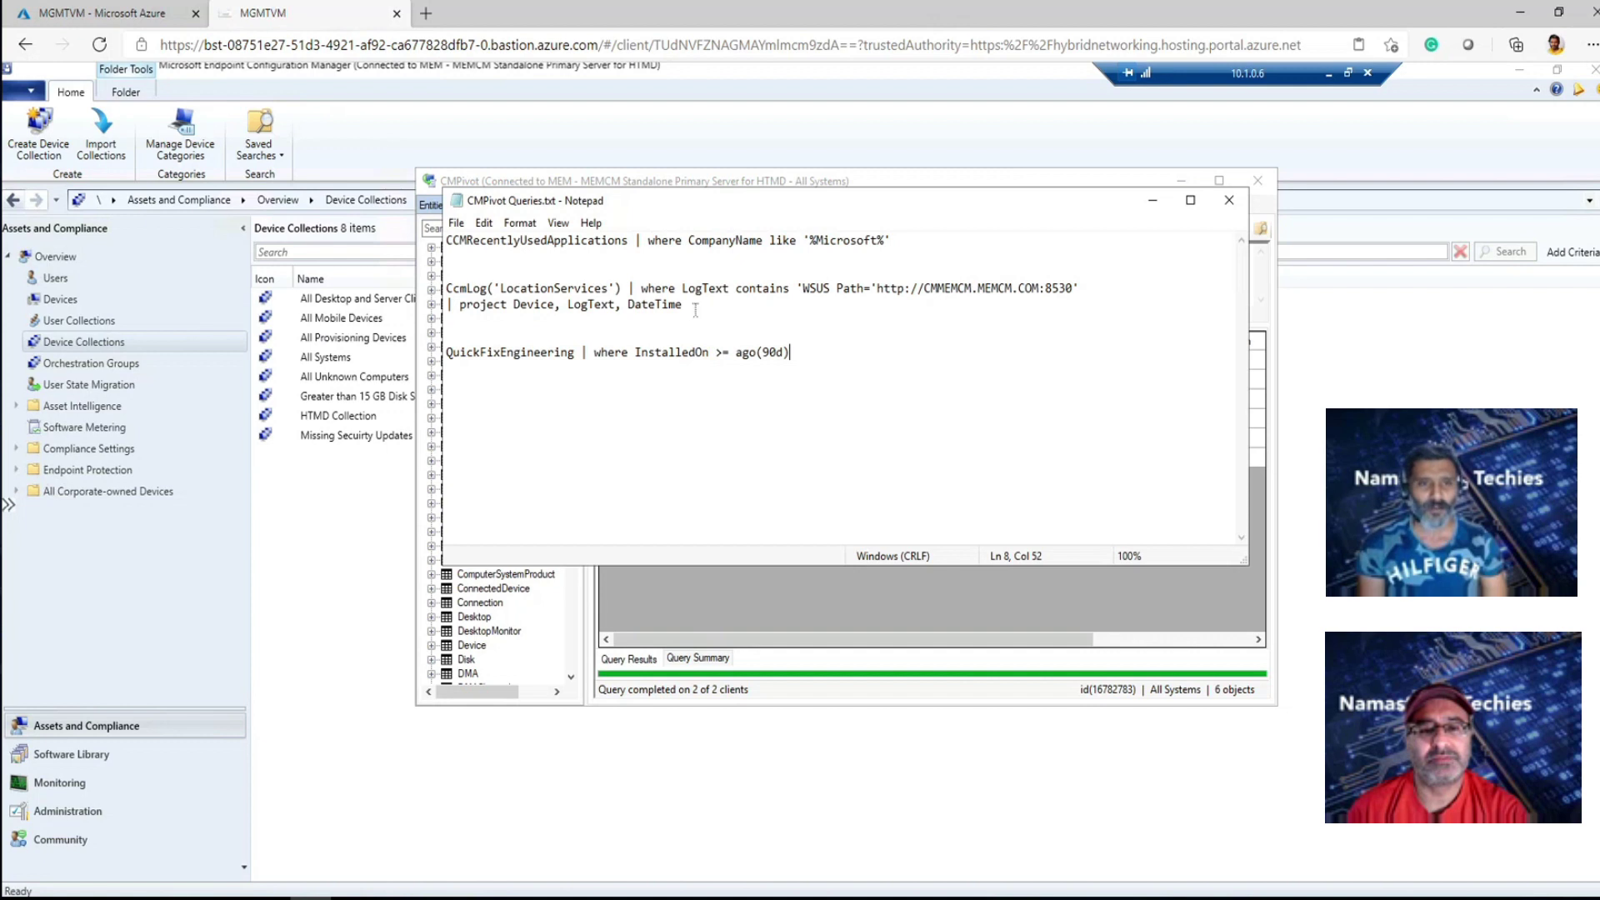
drag(693, 307, 441, 289)
key(ctrl+c)
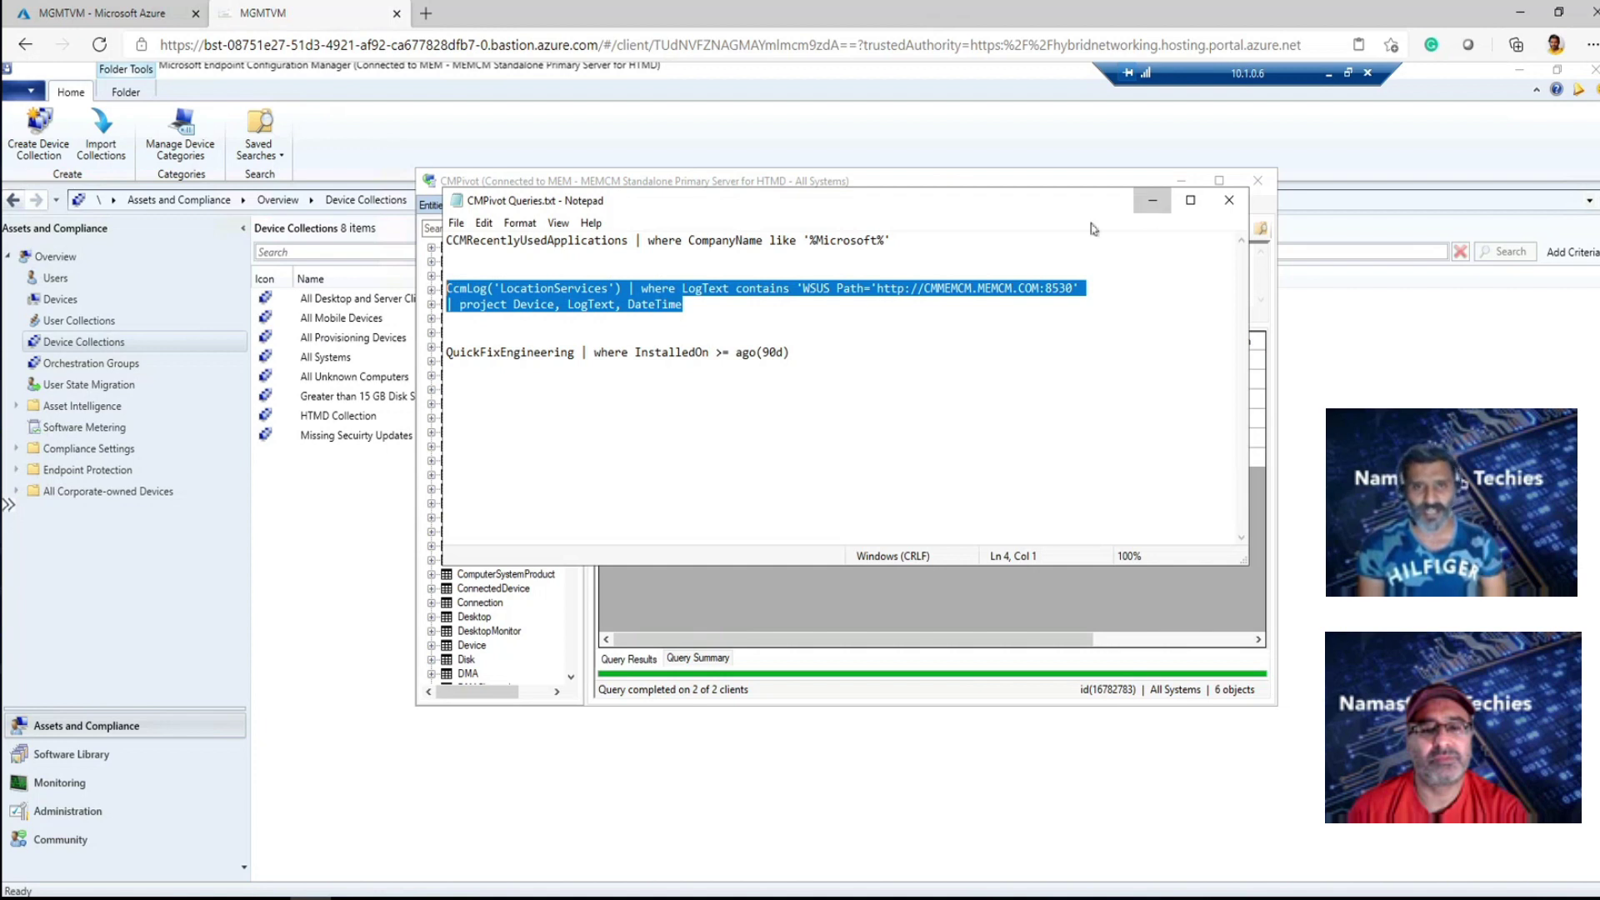
click(1153, 201)
click(646, 273)
drag(647, 274, 588, 257)
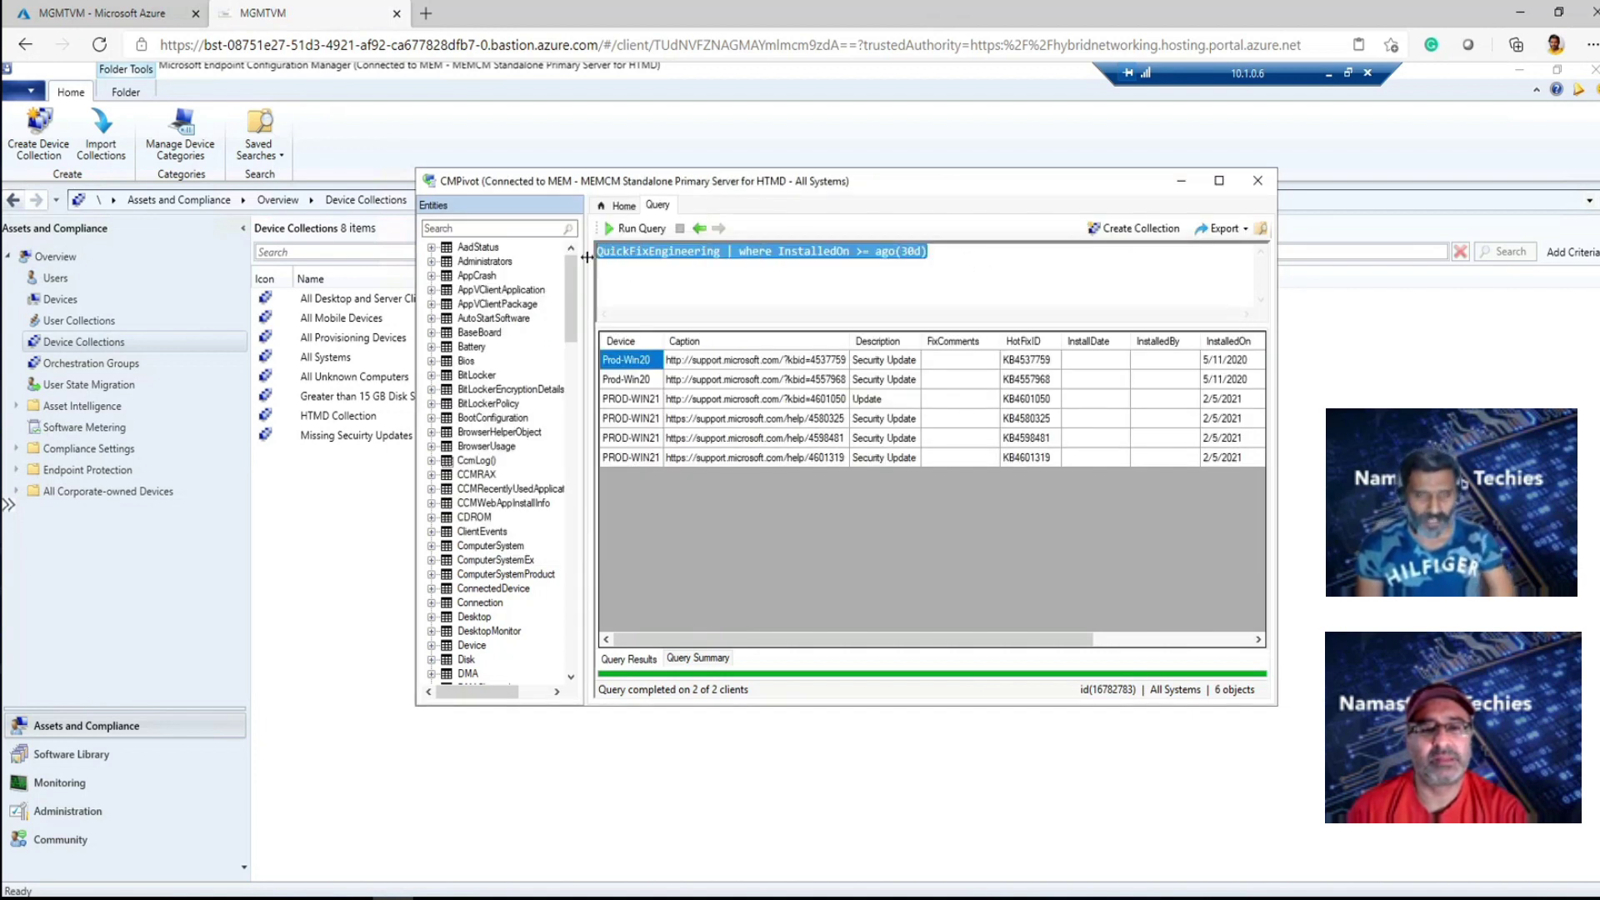
key(ctrl+v)
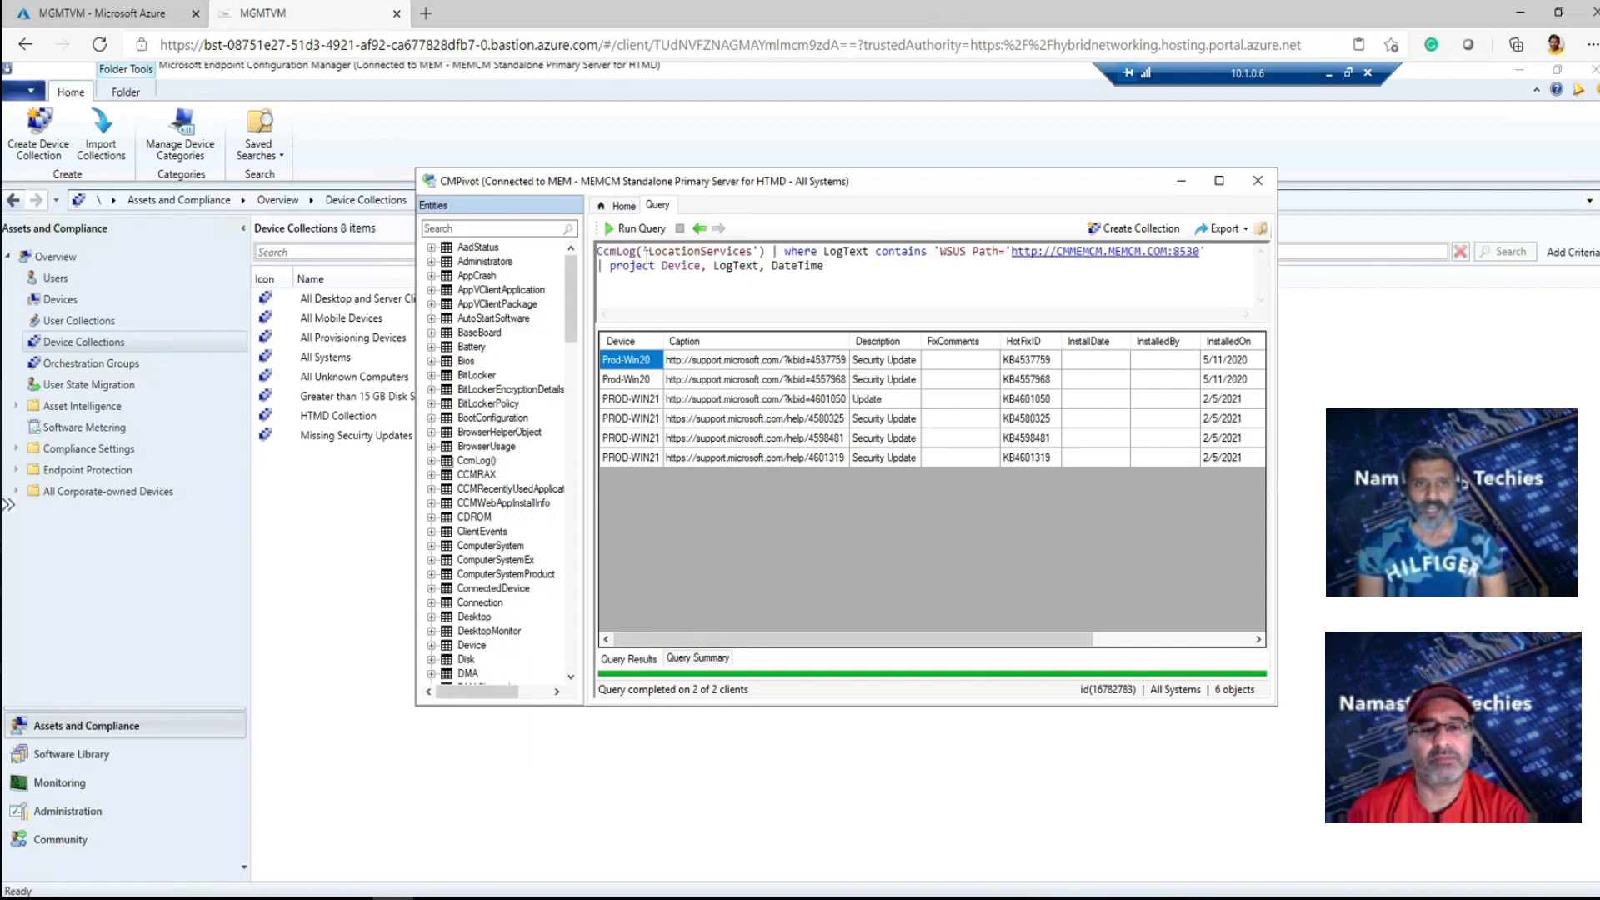
Examine the structure of the CcmLog query: the LocationServices log name, the pipe separator and the full two-line text
drag(650, 252, 755, 251)
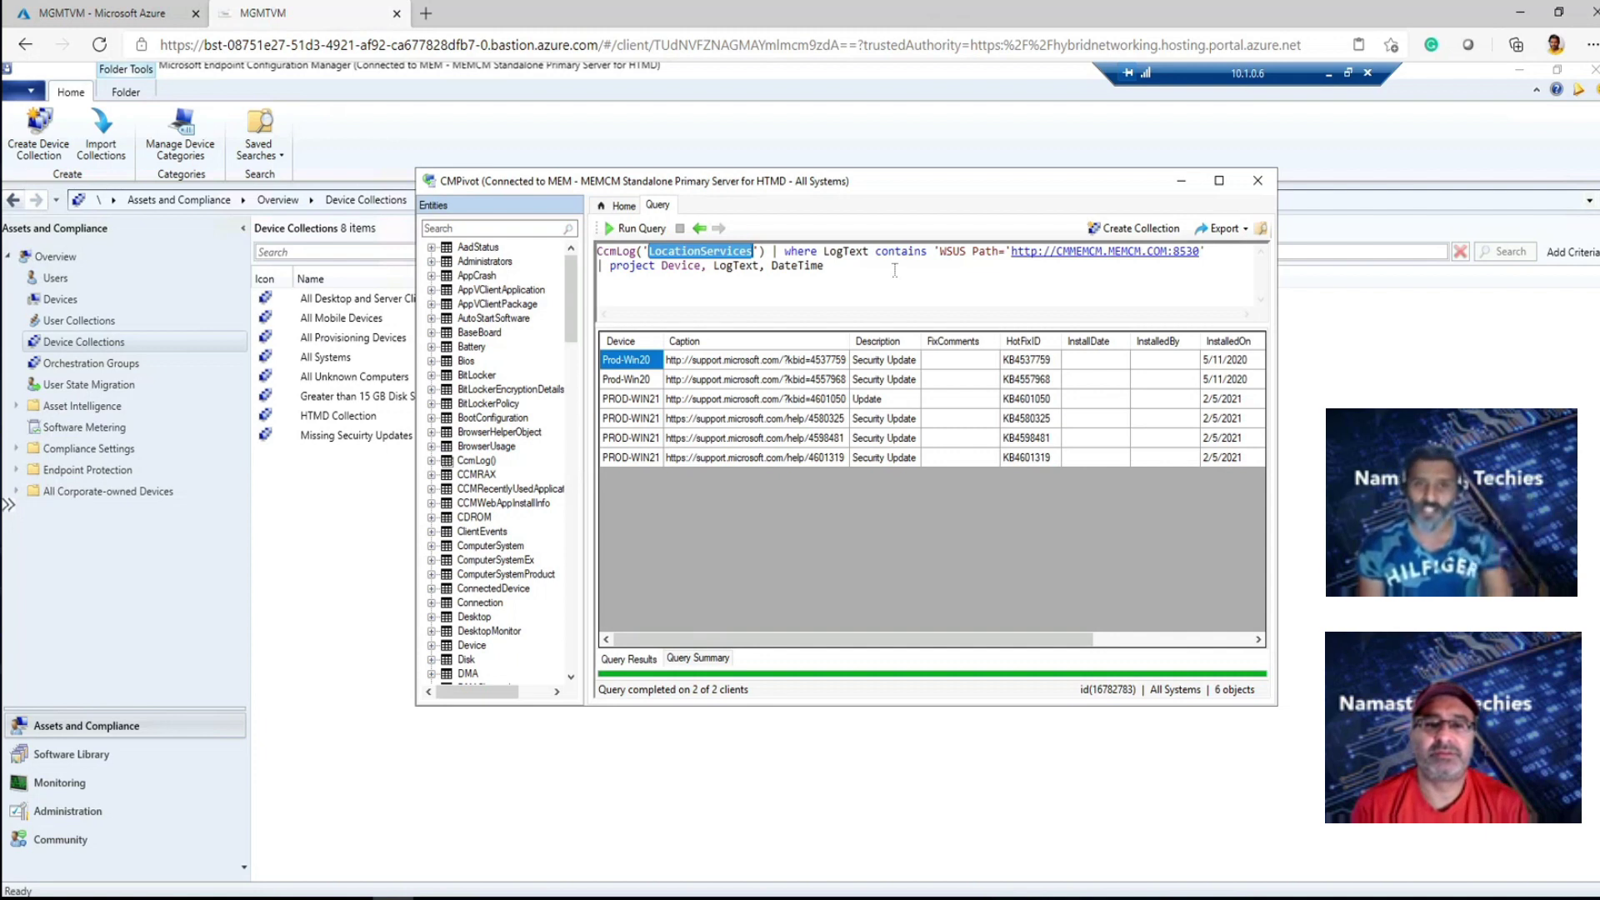
drag(823, 266, 622, 251)
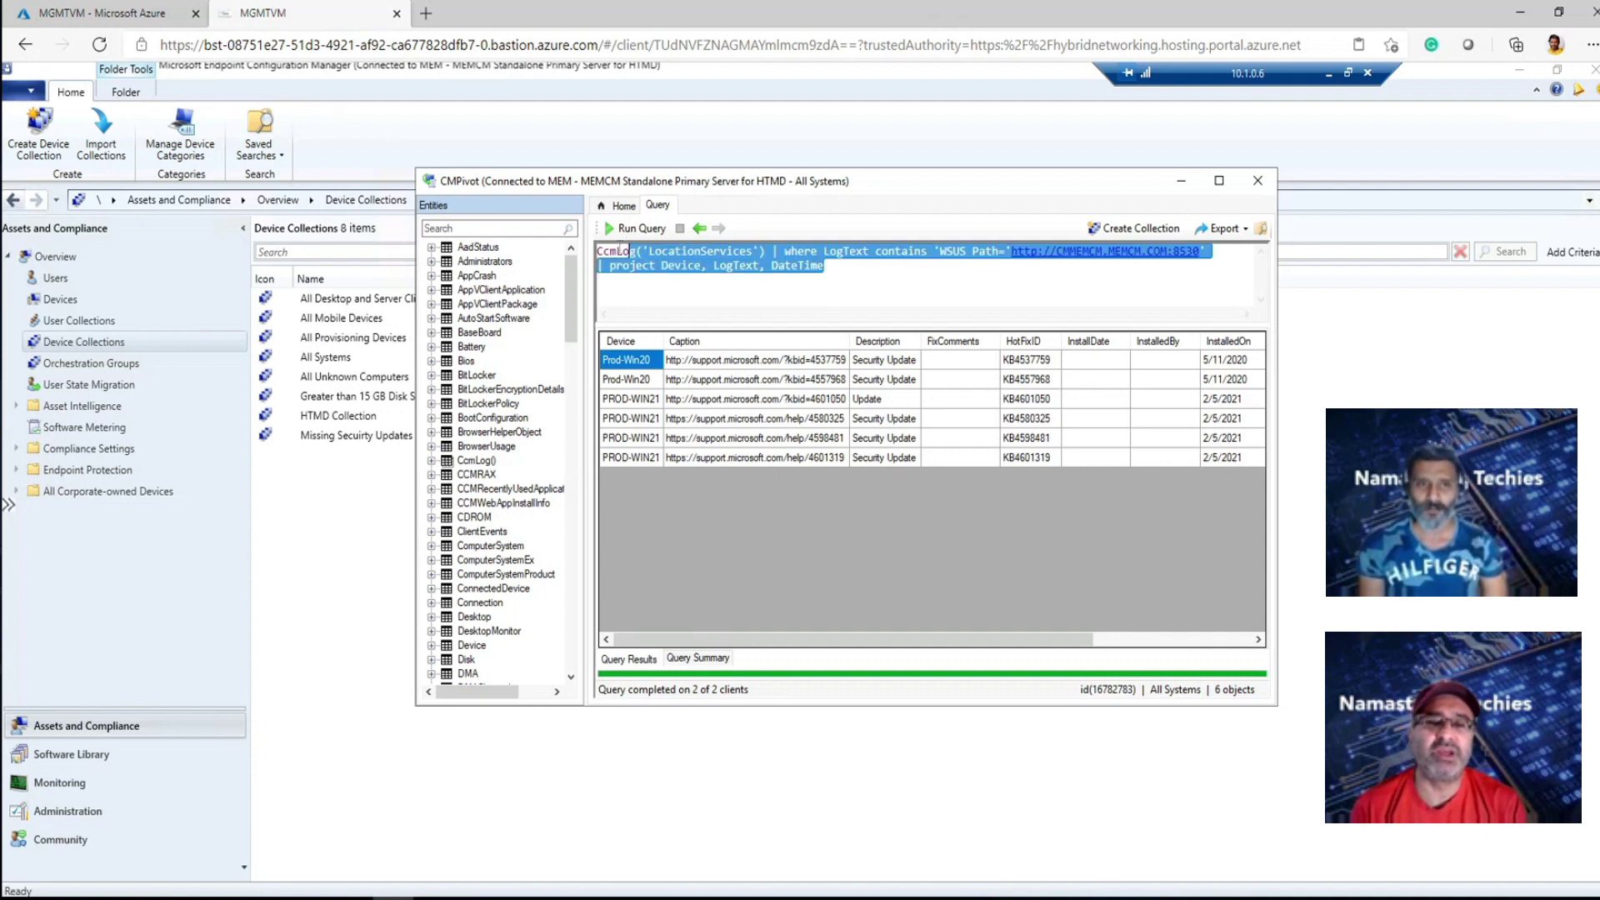
click(725, 296)
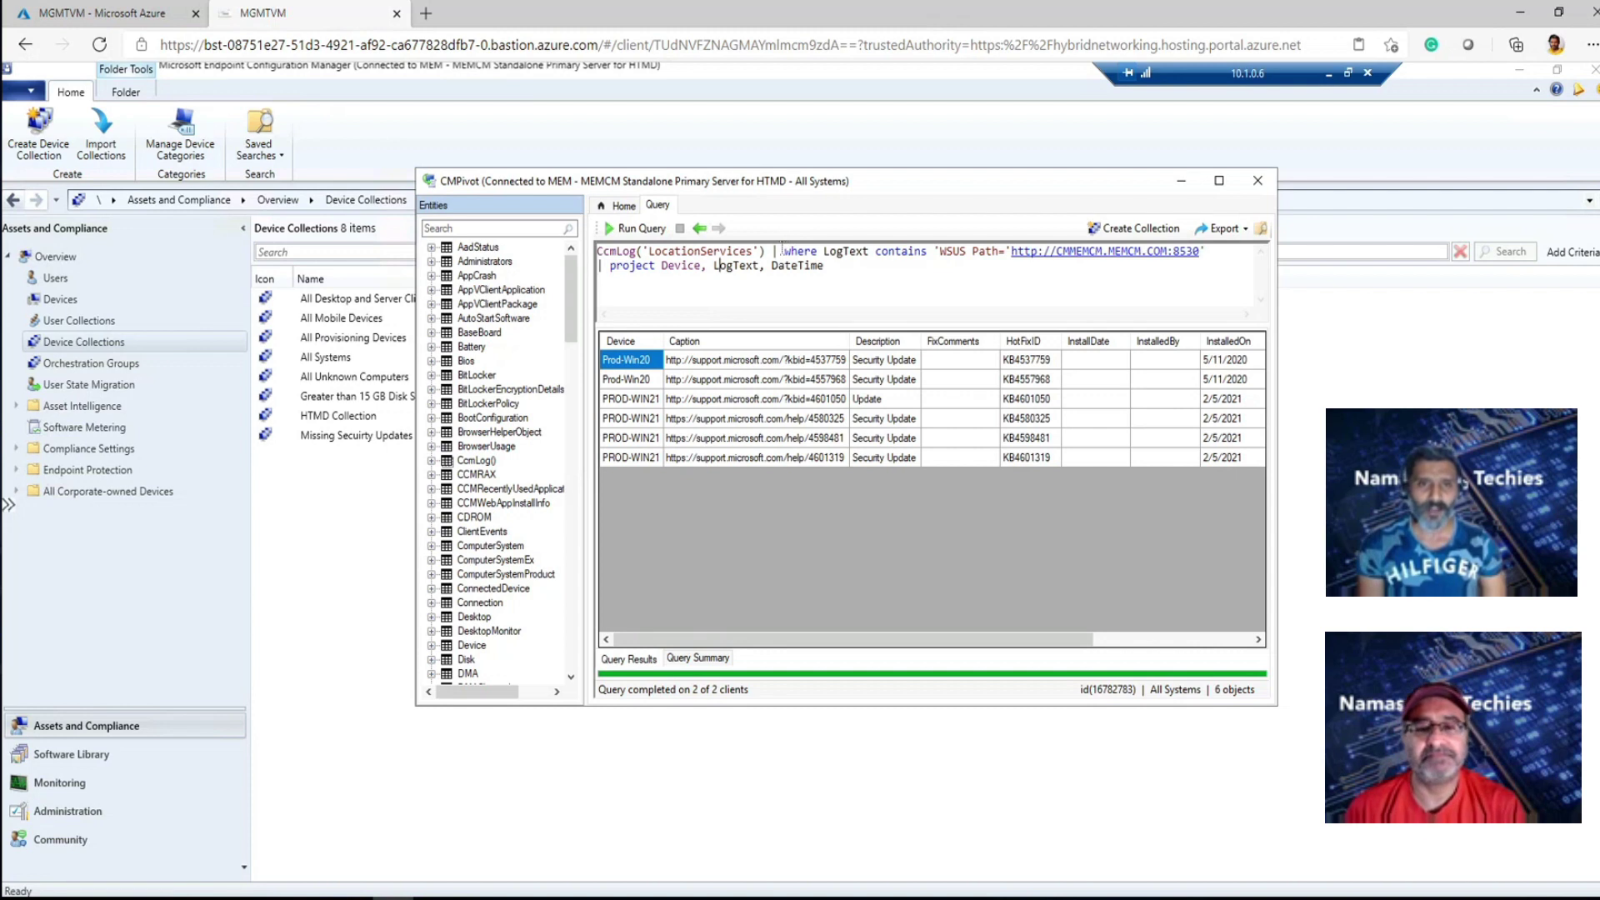
double_click(772, 251)
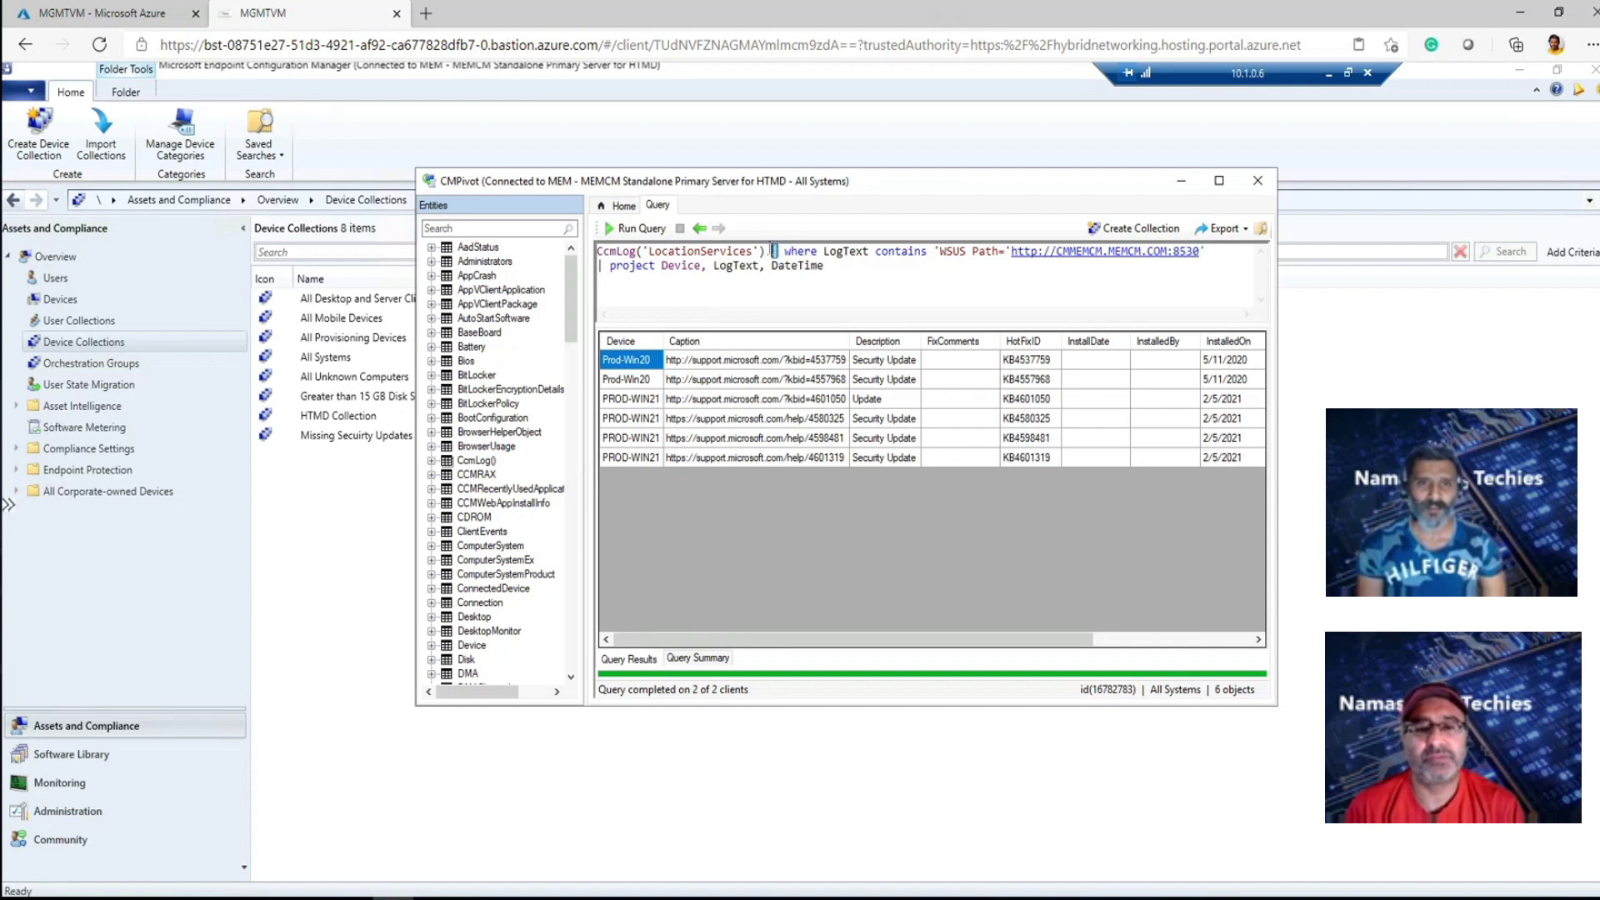
click(826, 265)
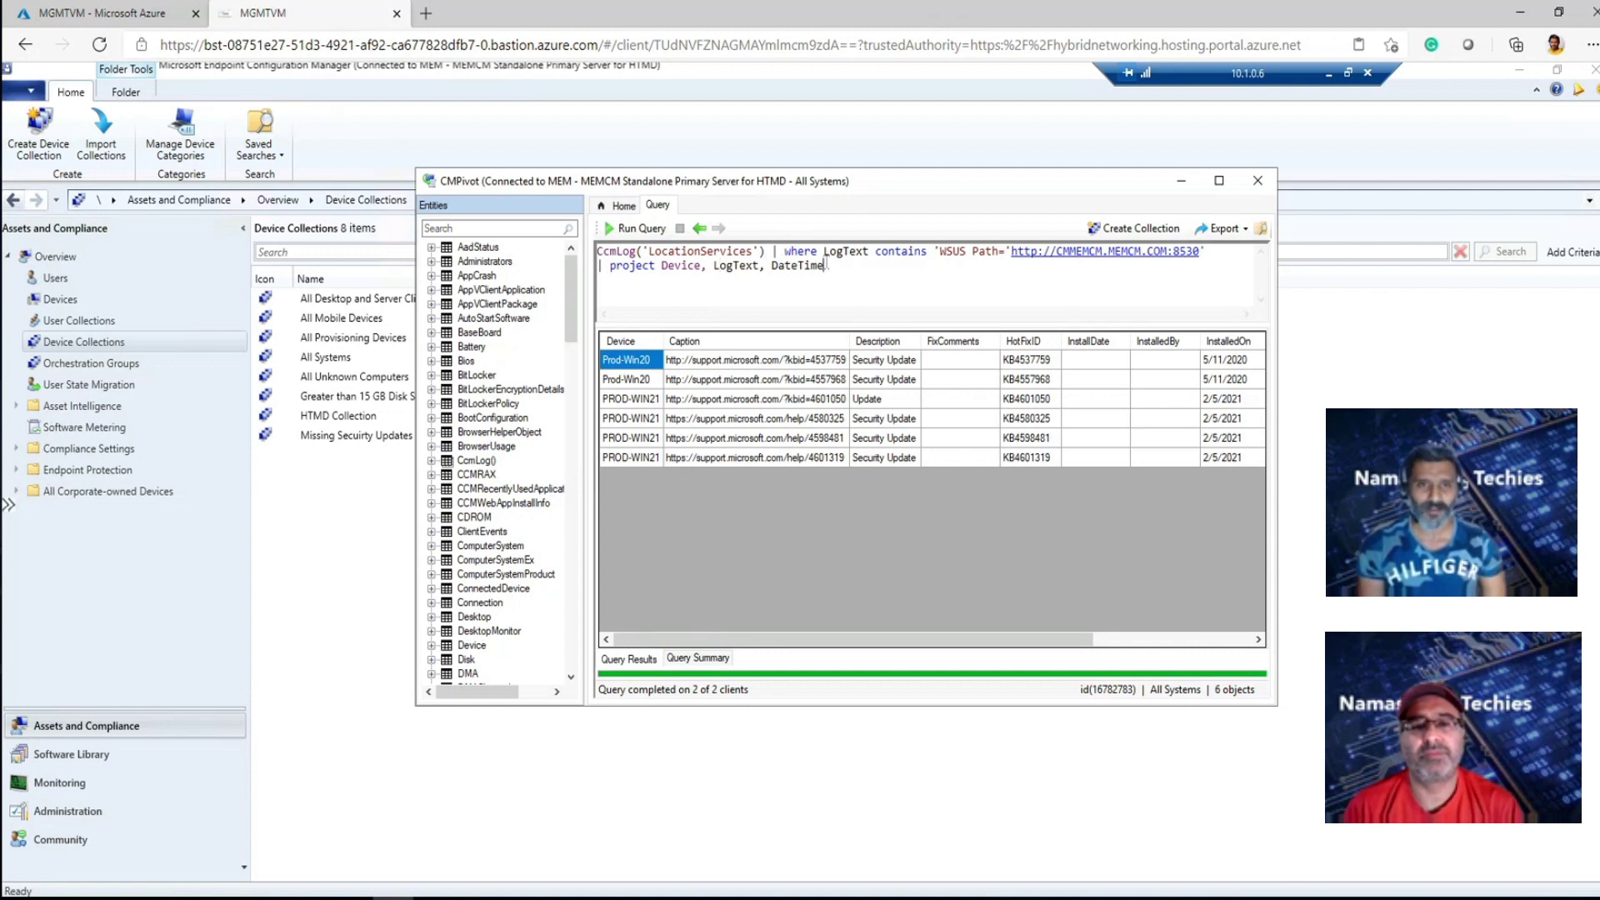
double_click(772, 251)
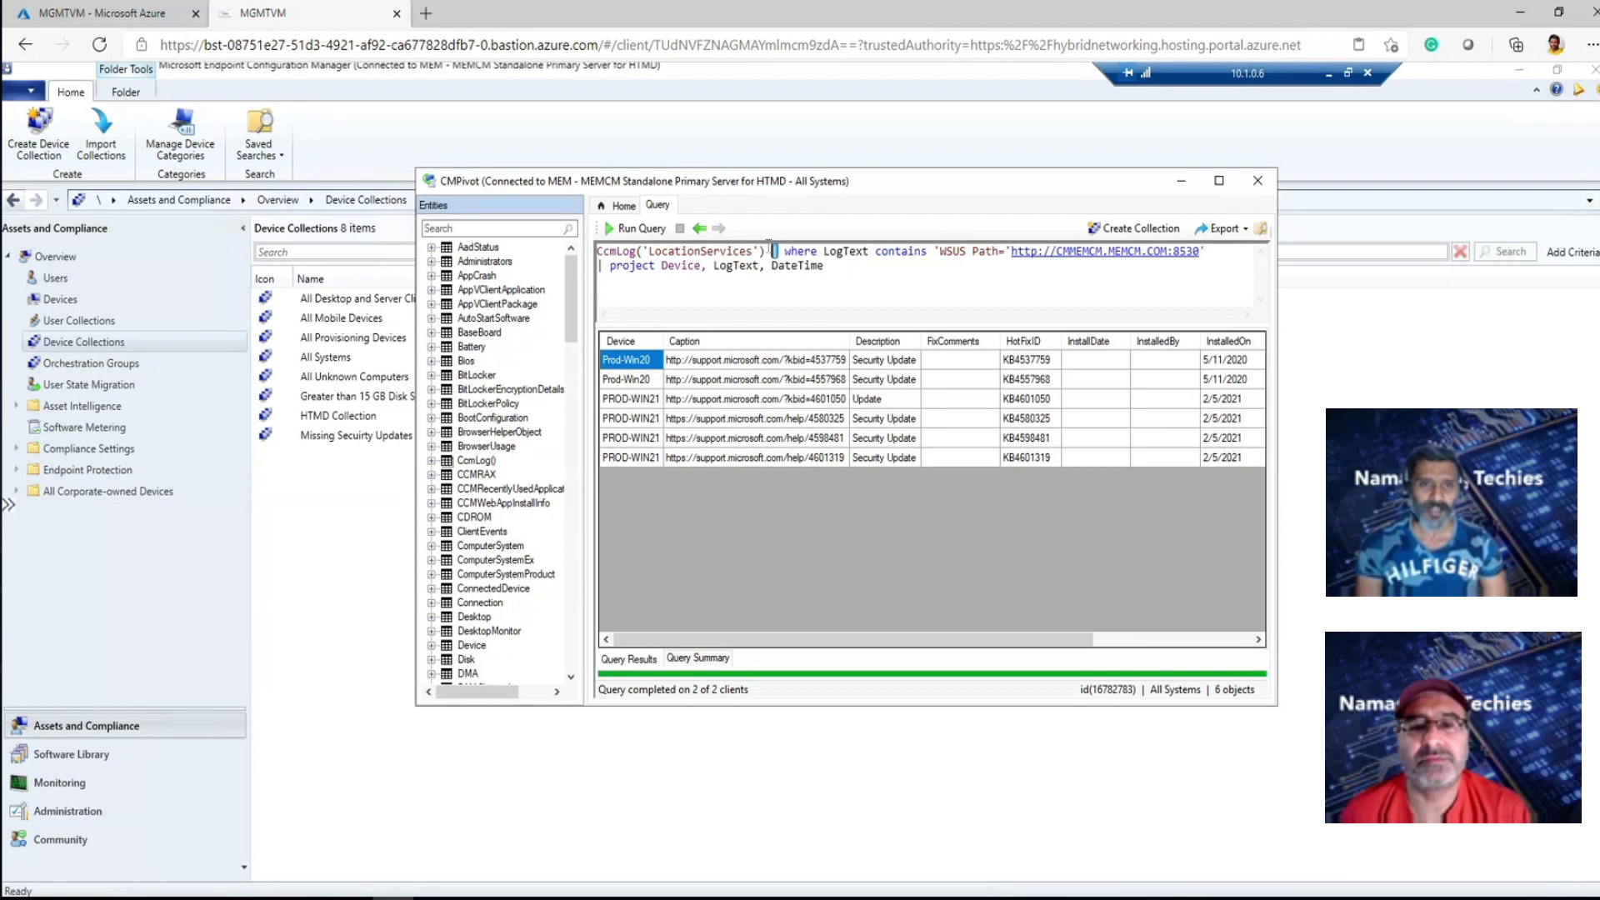
click(843, 265)
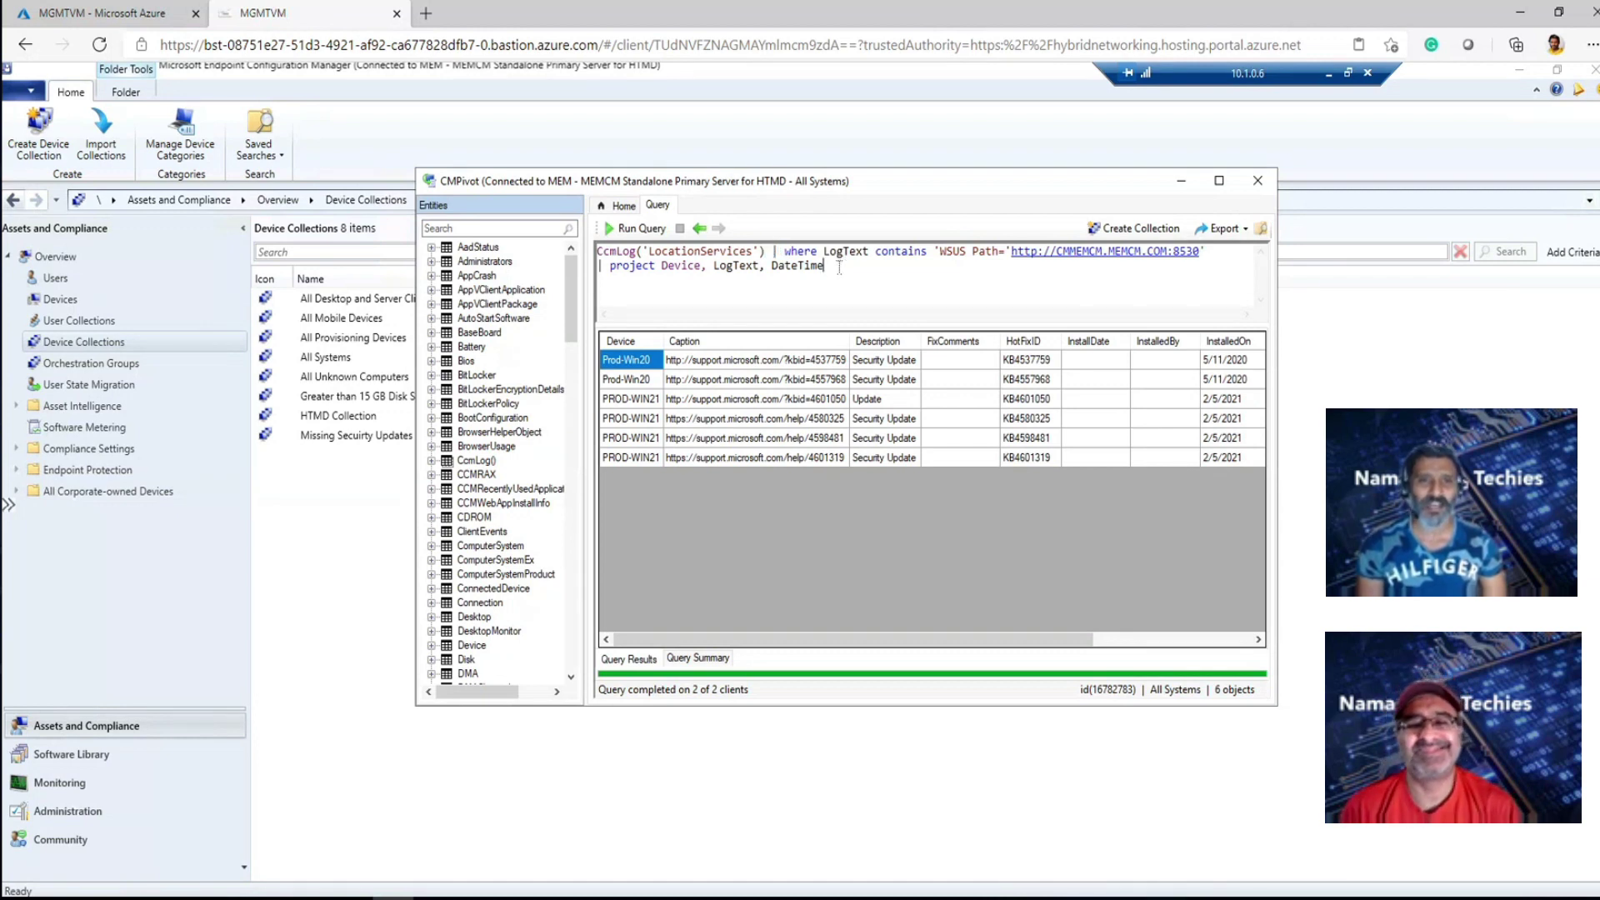
drag(825, 265, 597, 250)
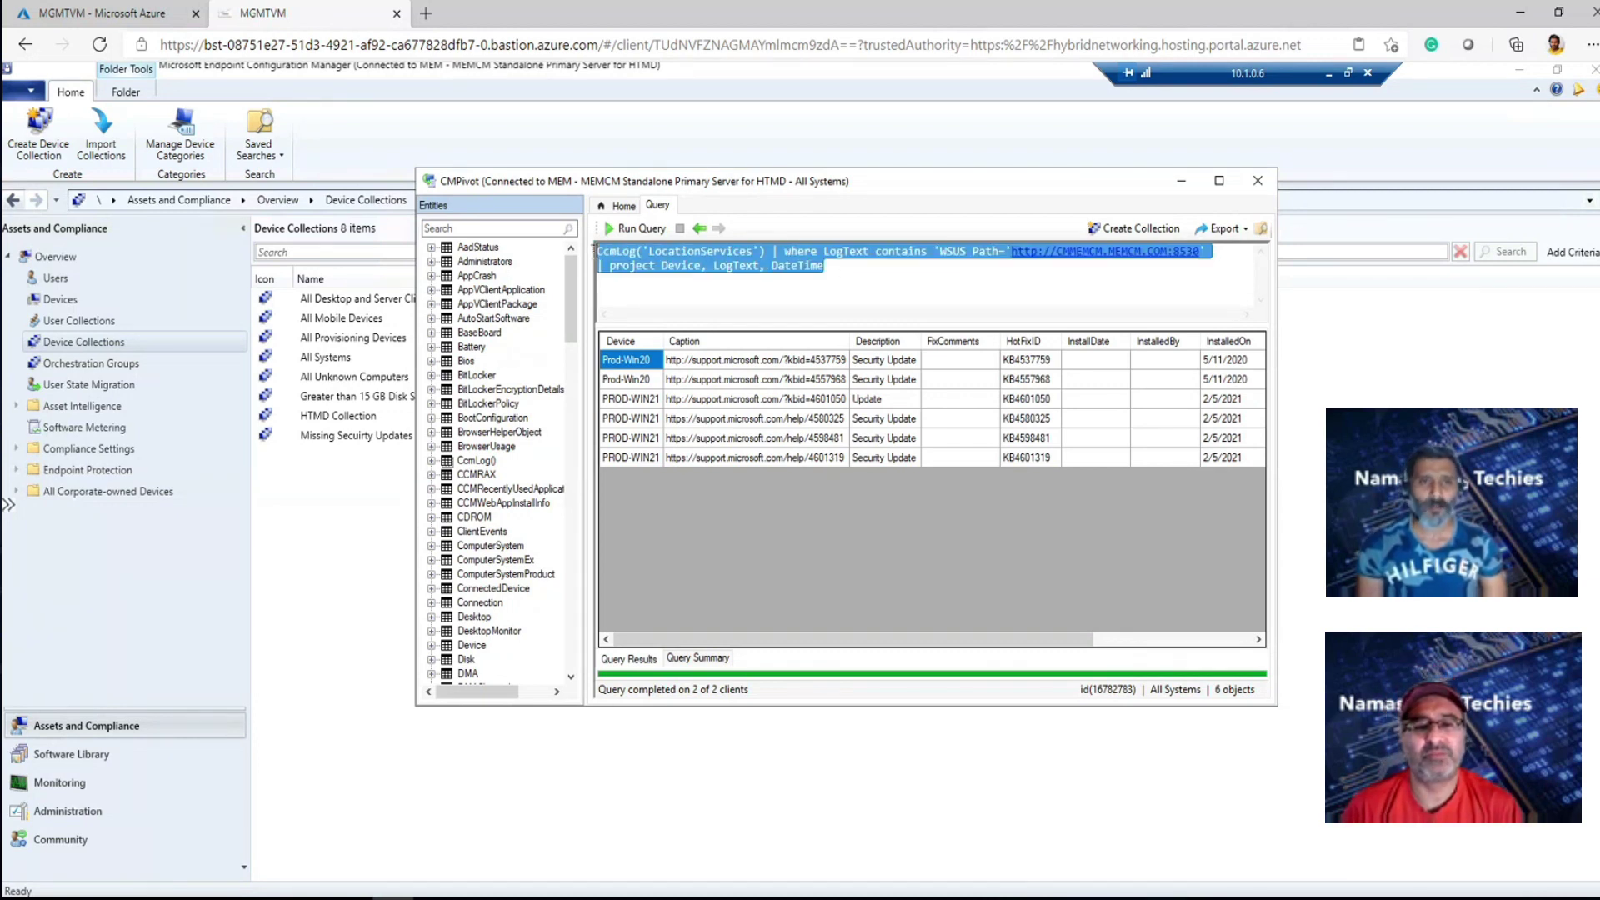
click(845, 271)
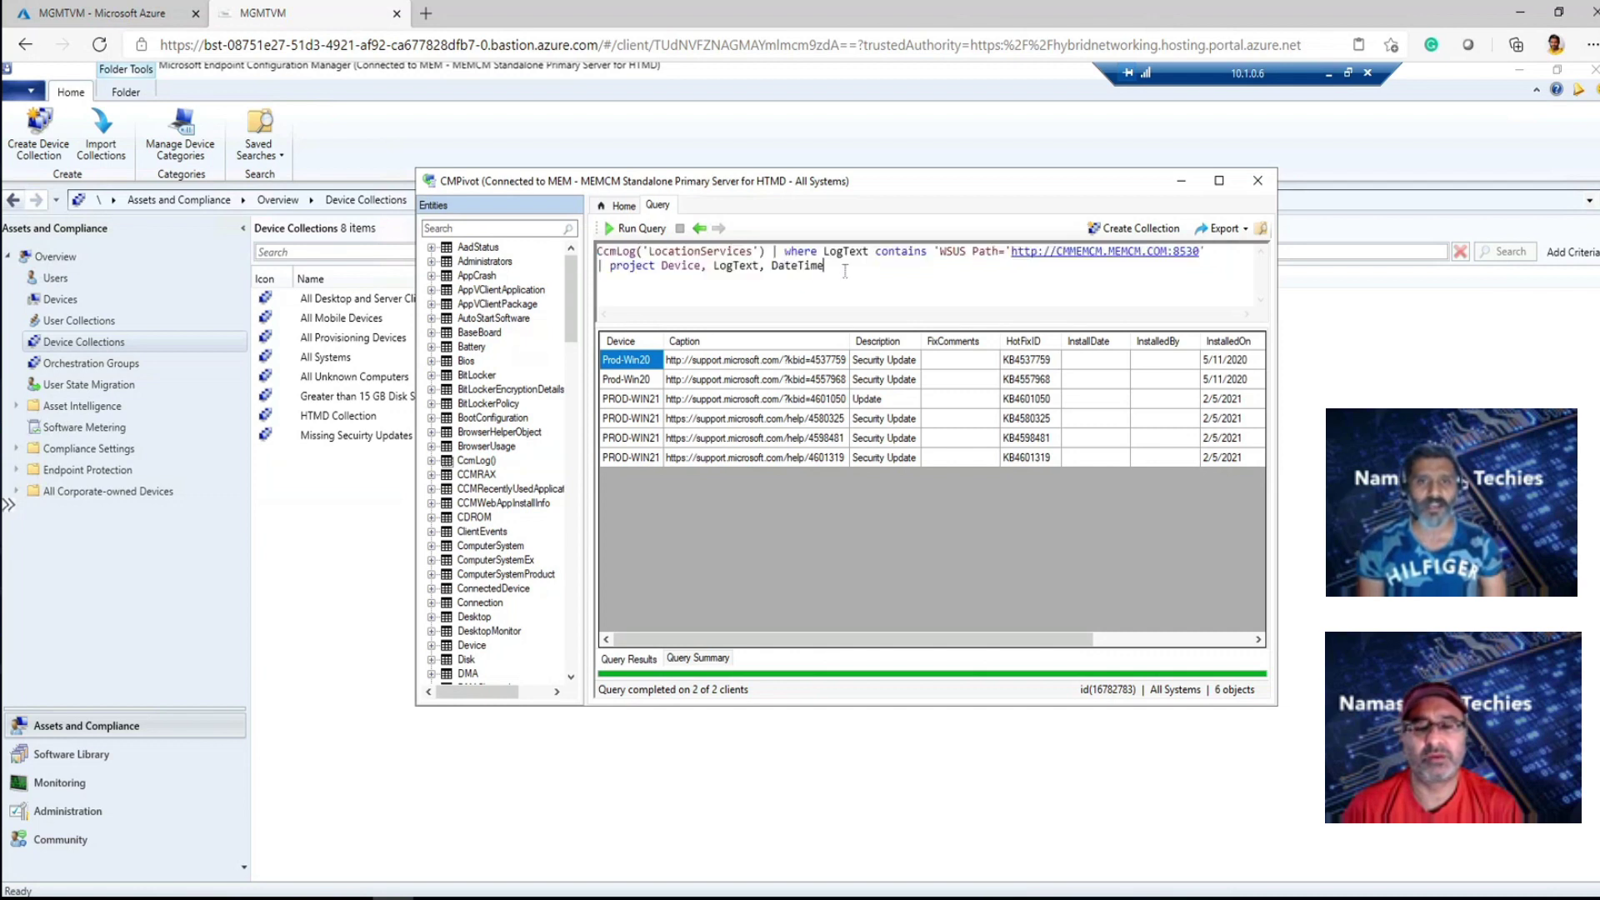
Try to run the CcmLog query with the full WSUS Path URL in its filter
key(ctrl+a)
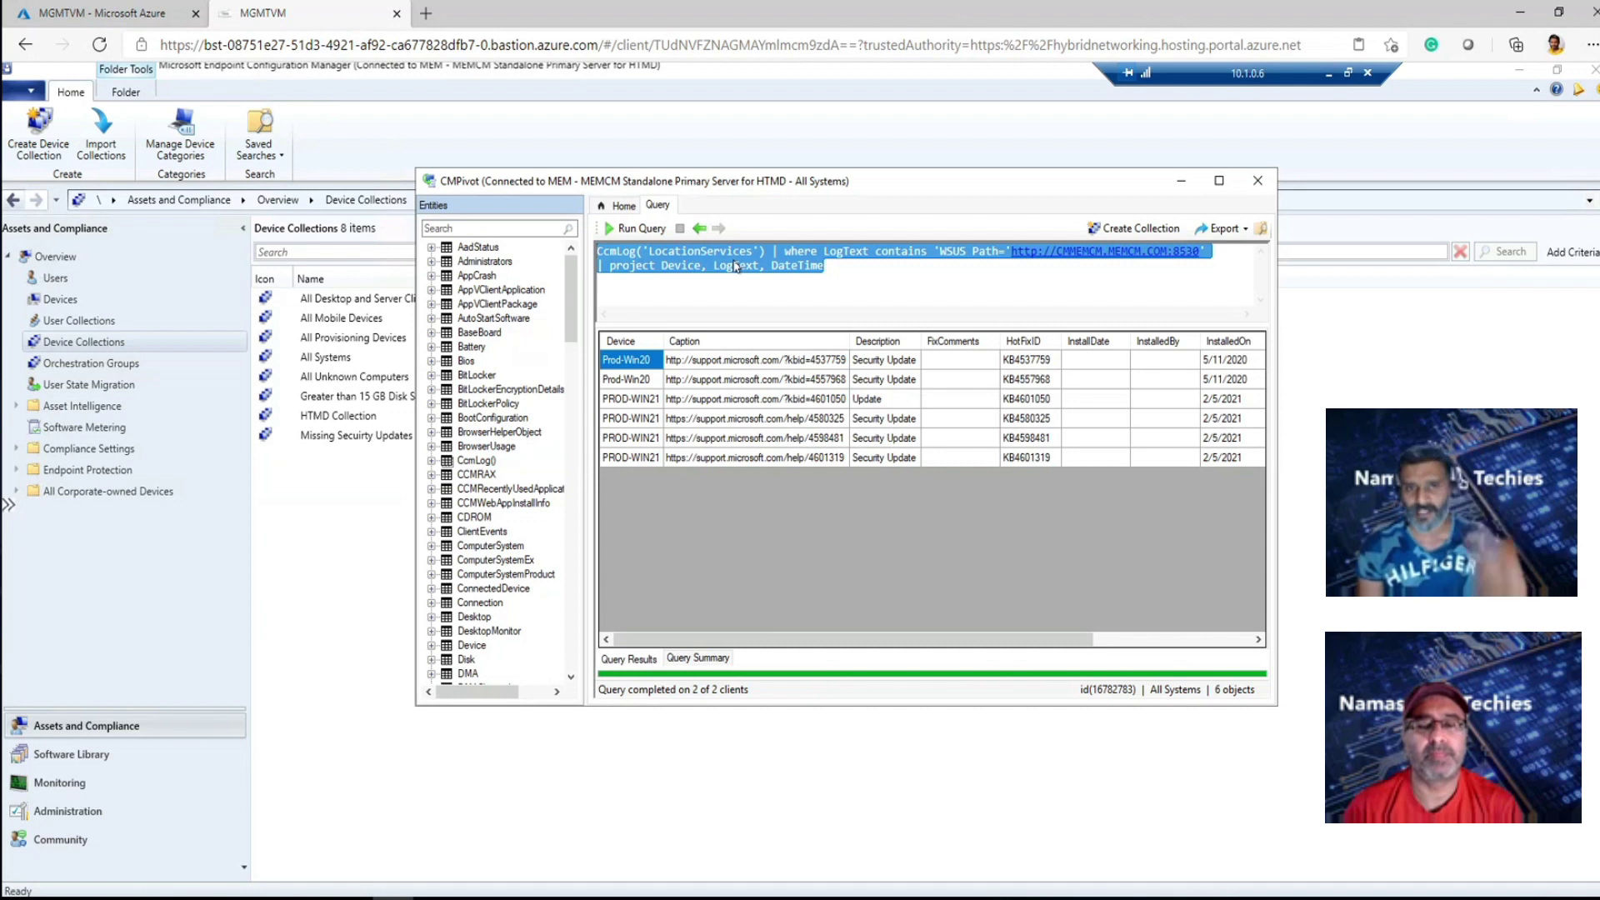
click(640, 230)
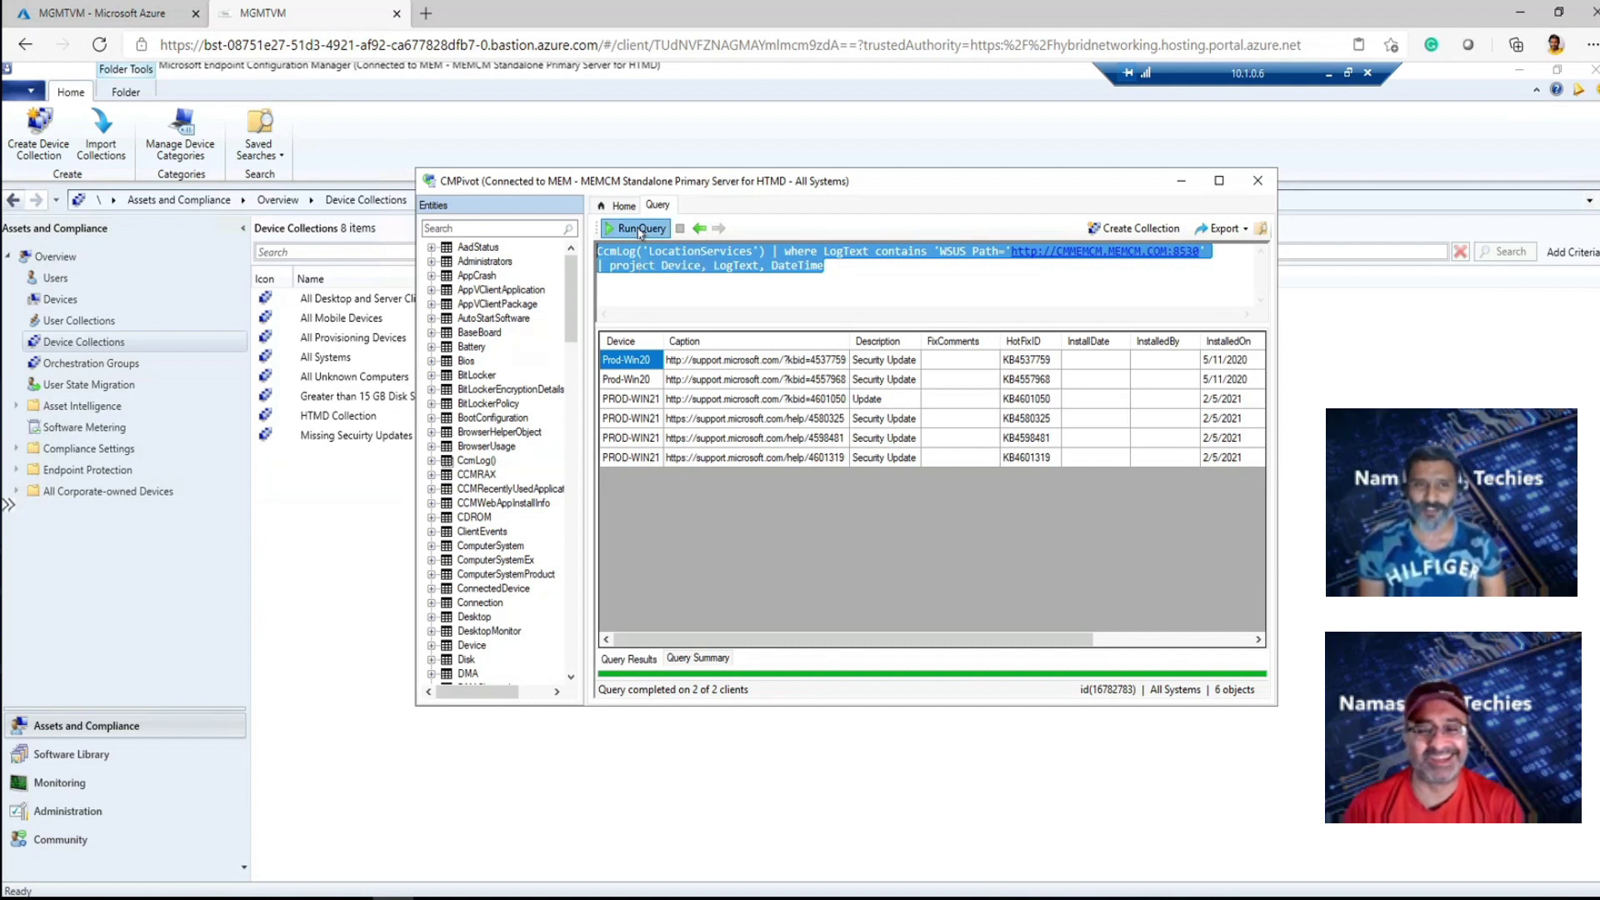
click(853, 267)
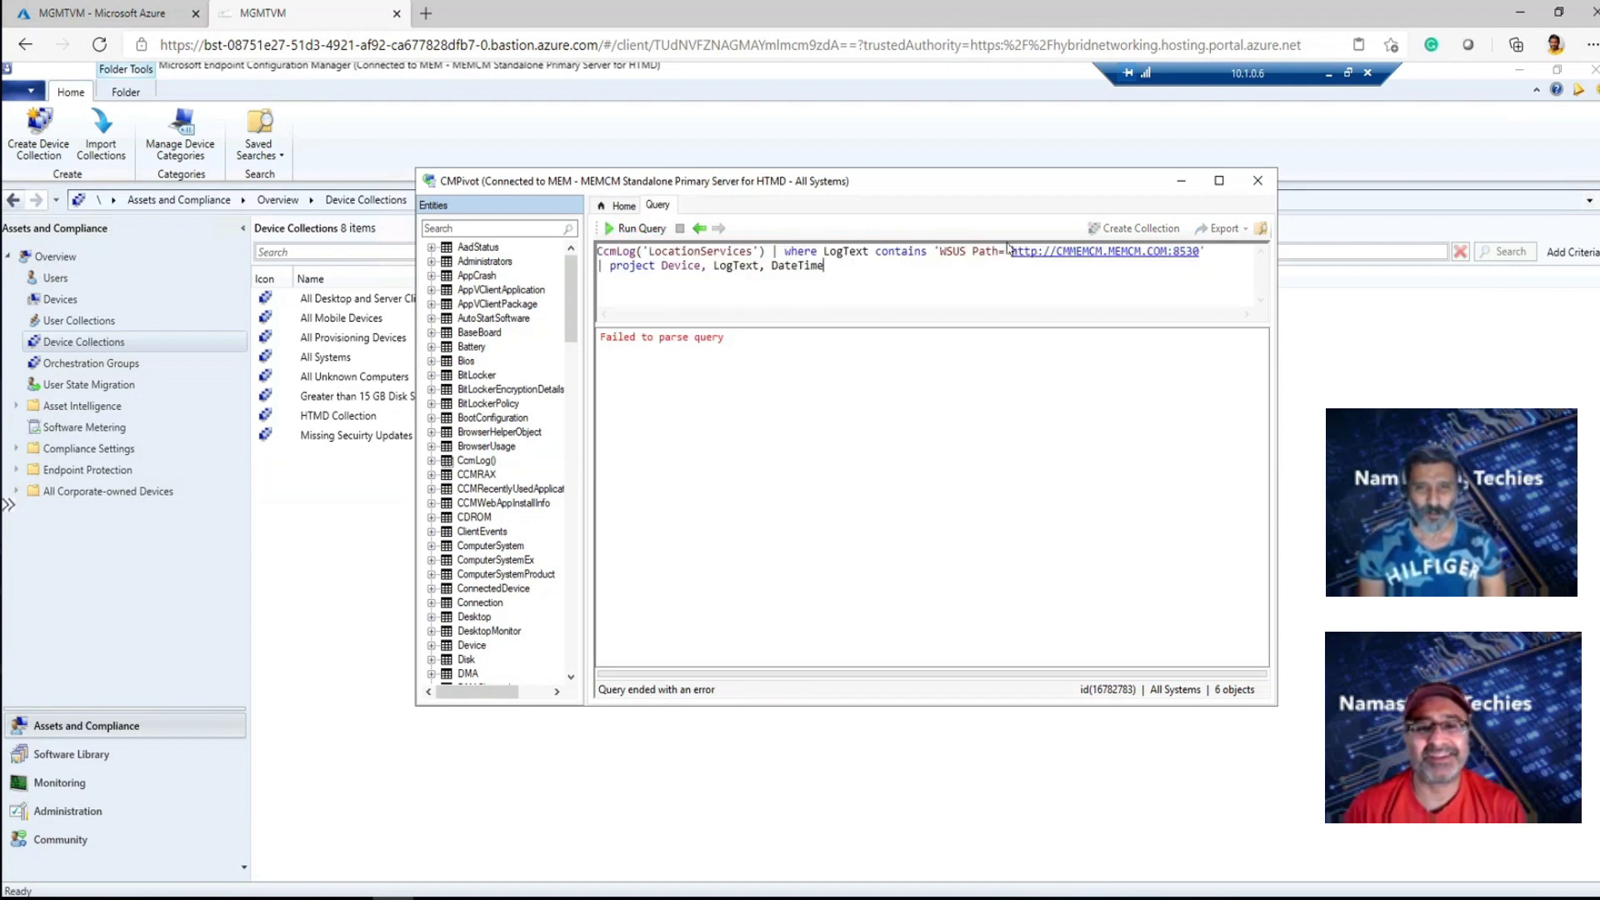
drag(1000, 251, 1201, 251)
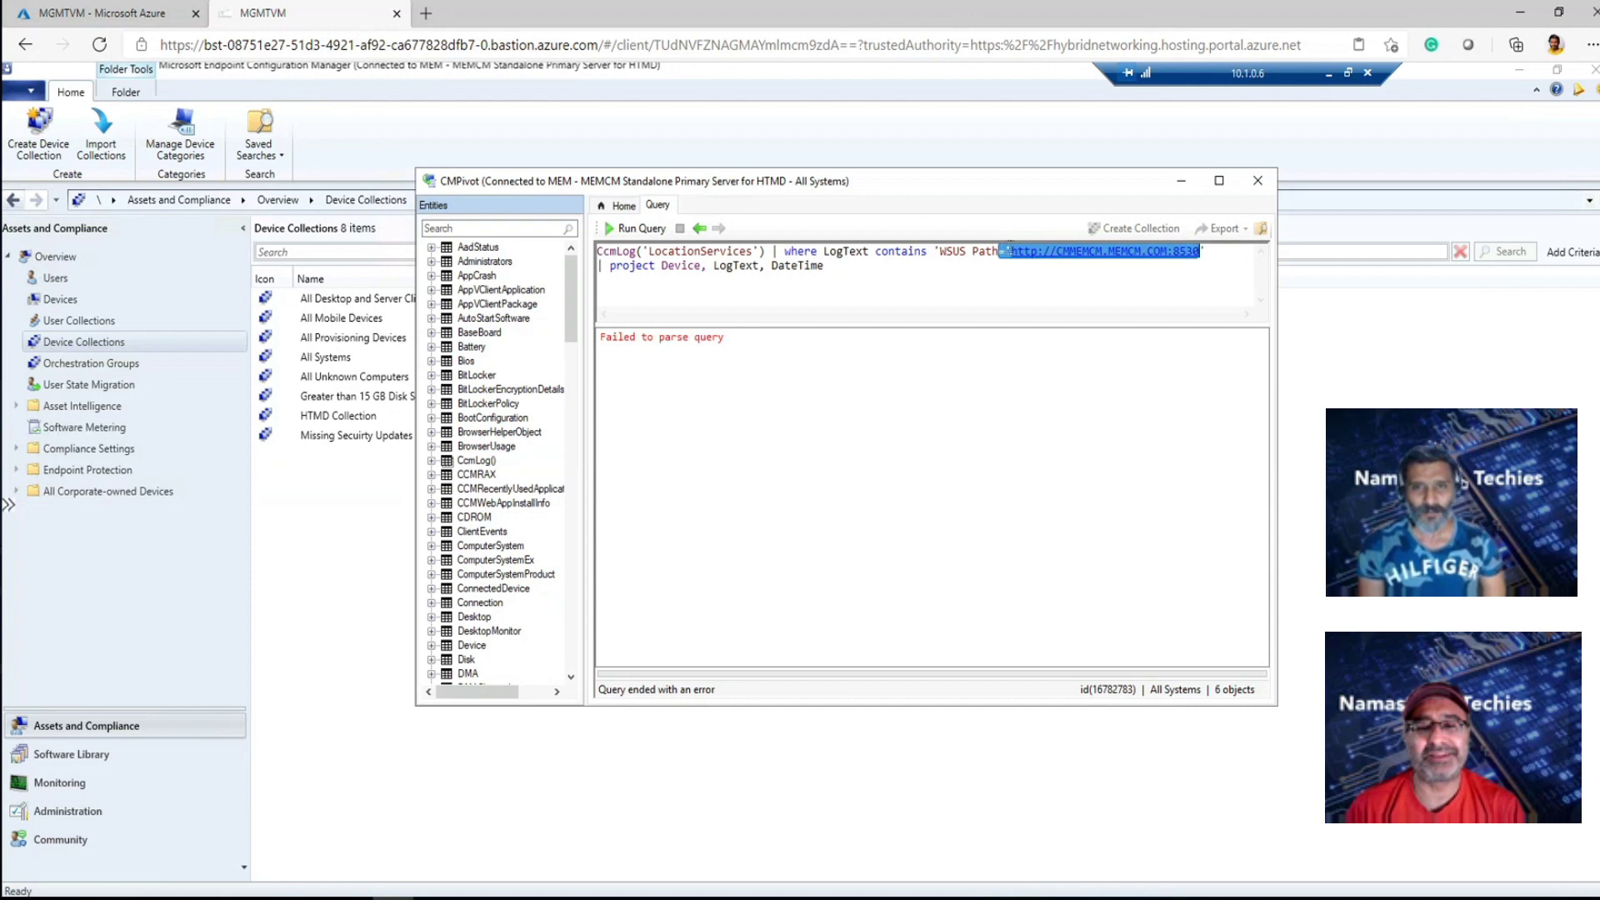
click(1012, 251)
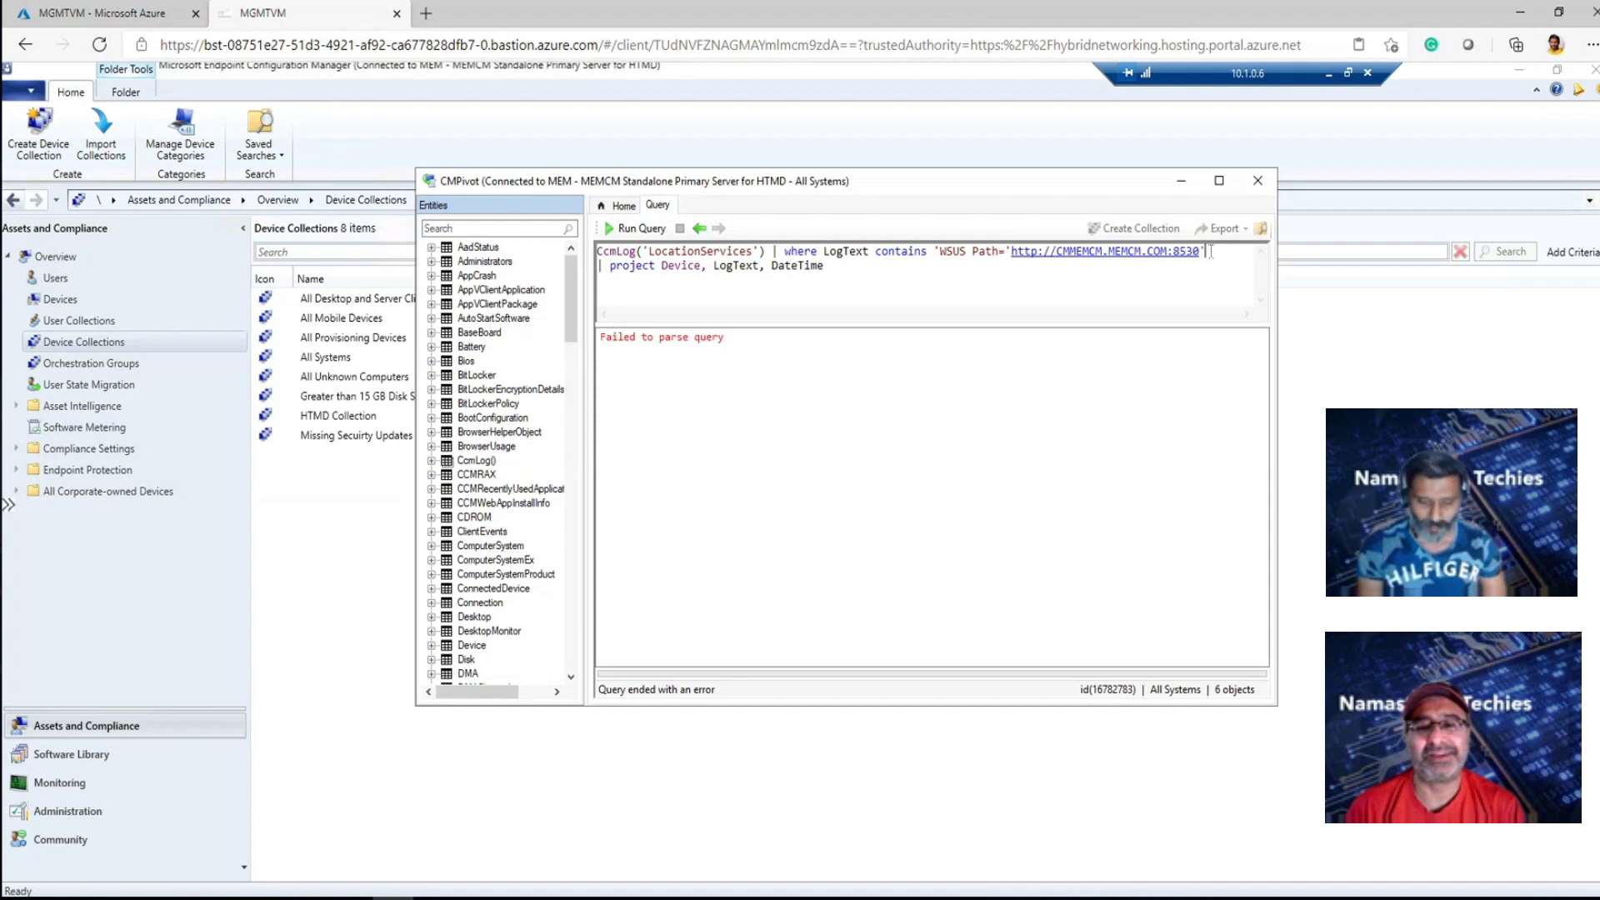
text(')
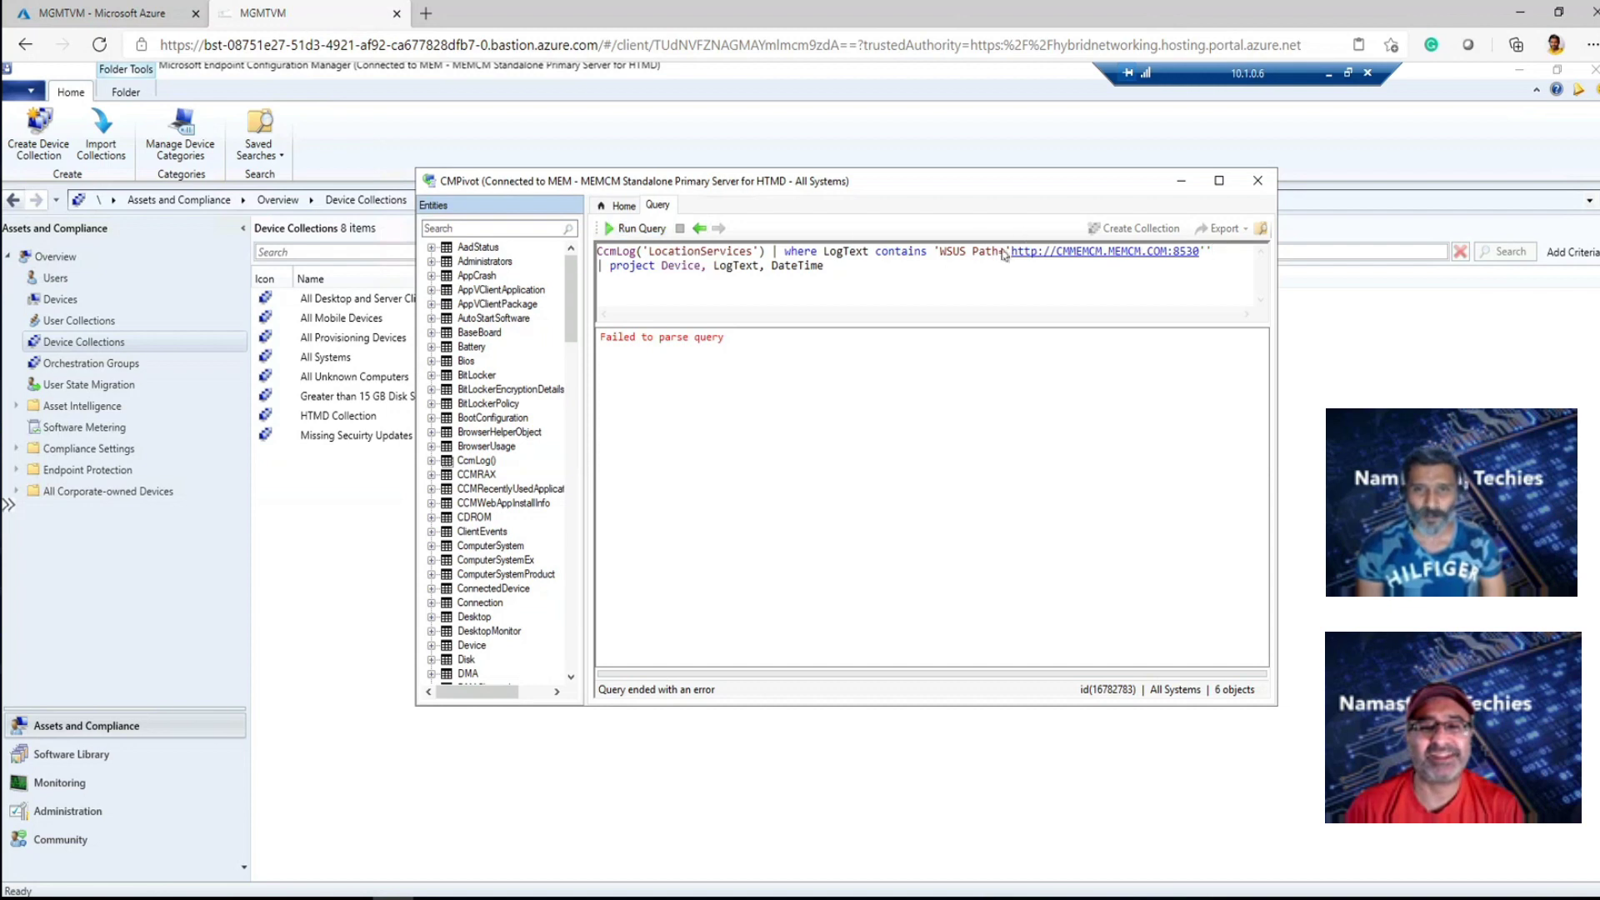
drag(999, 252, 1207, 251)
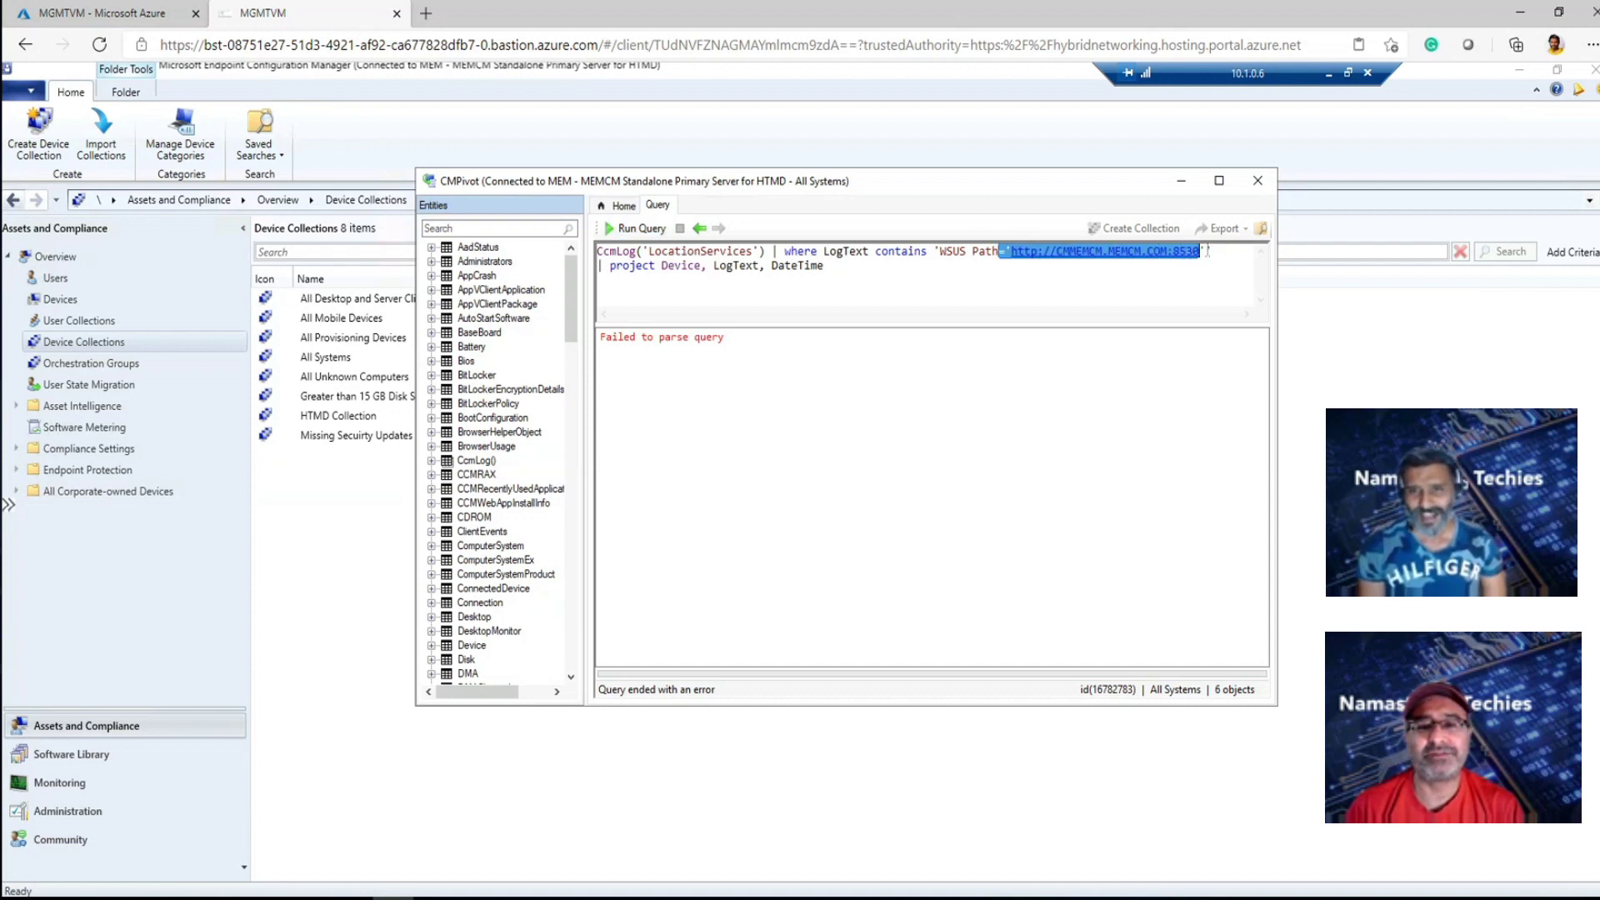
key(Delete)
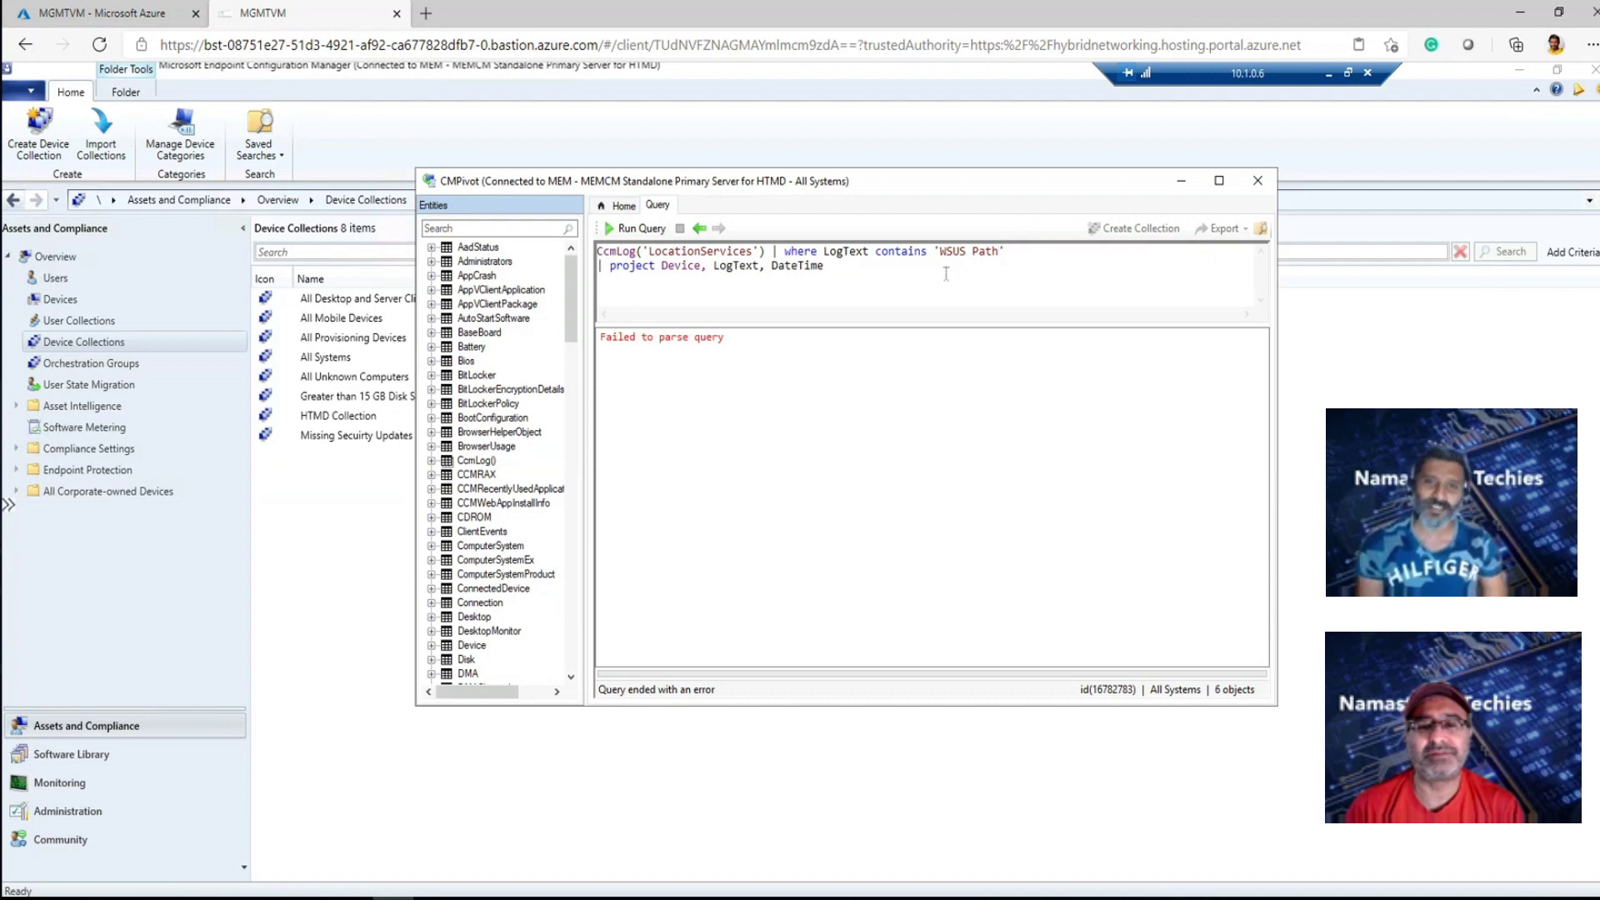
Run the shortened CcmLog query and highlight the WSUS Path text in its filter
shift+click(706, 264)
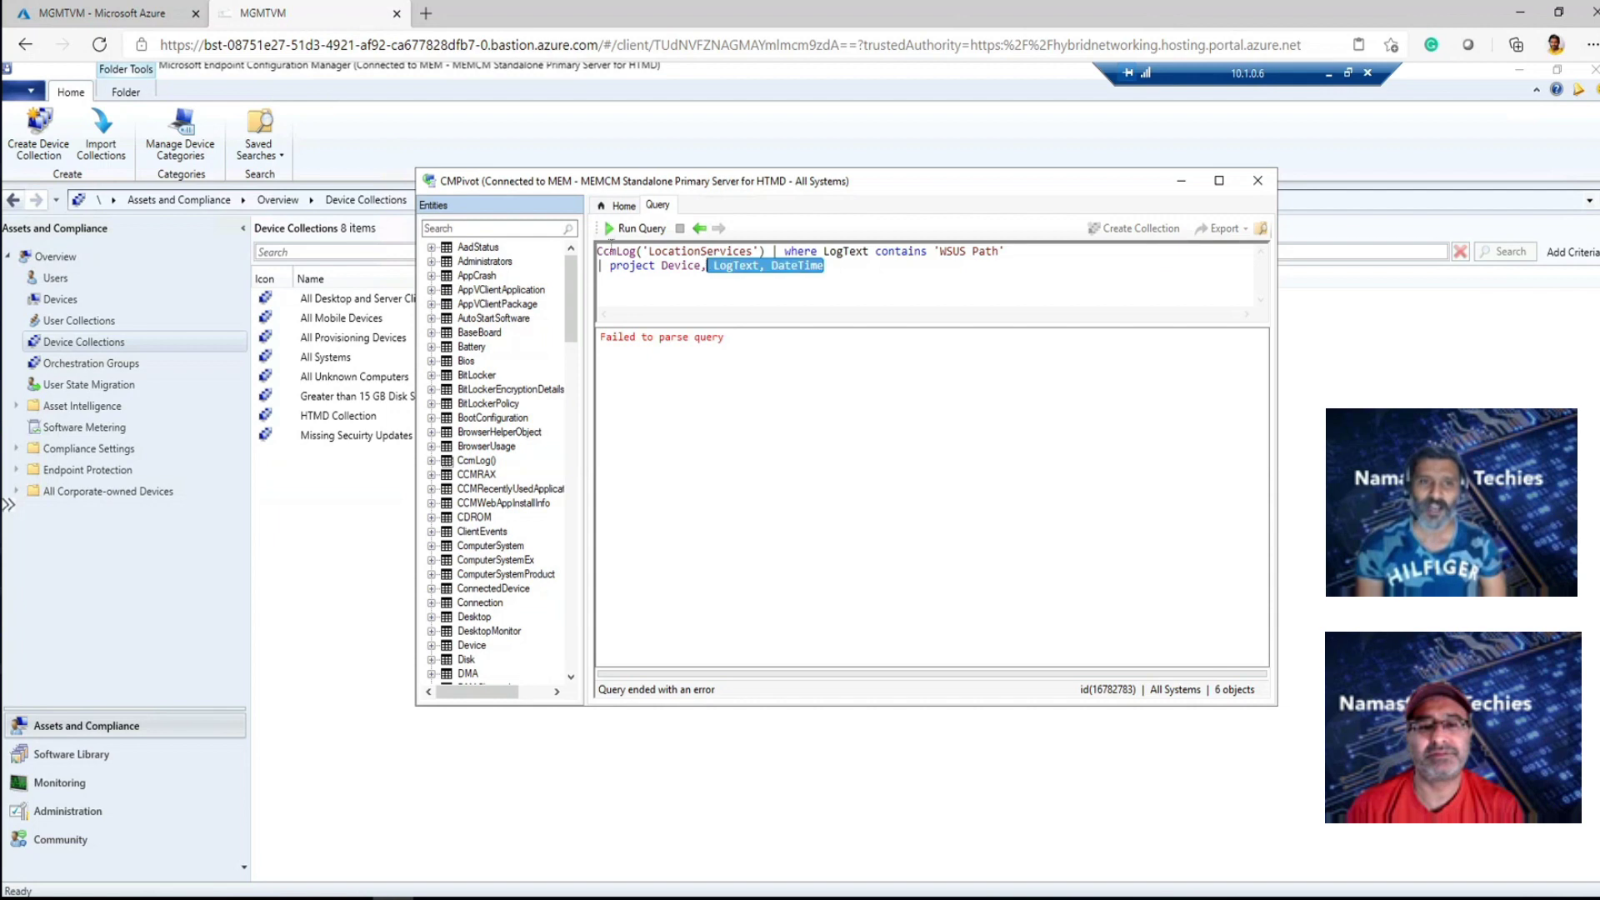
key(ctrl+a)
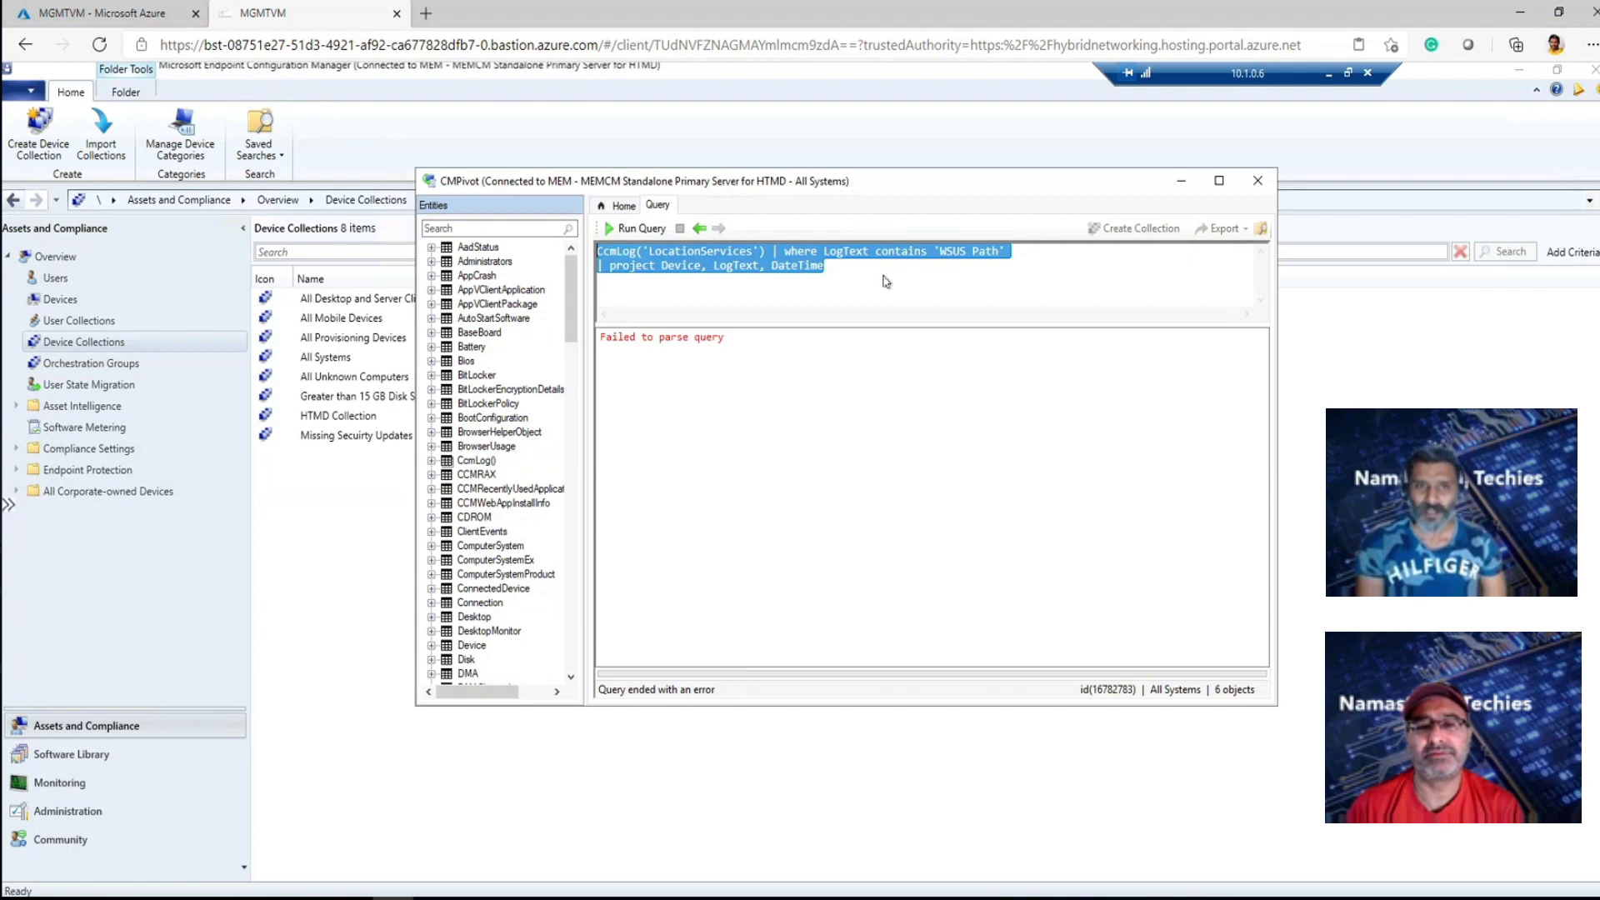
click(614, 232)
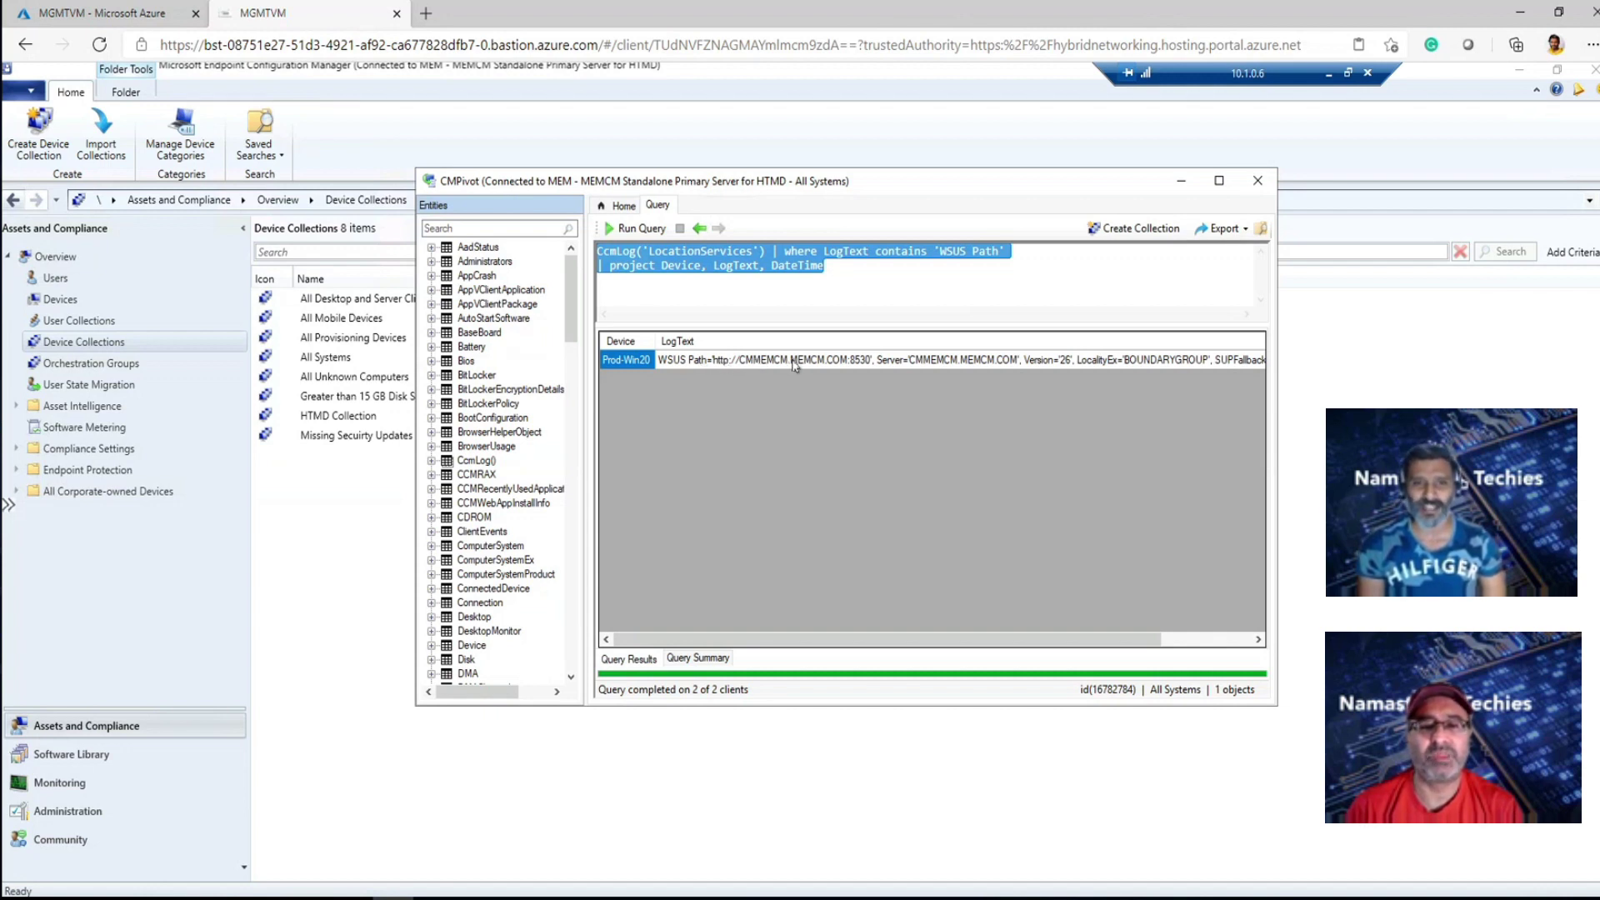
click(1002, 250)
key(Left)
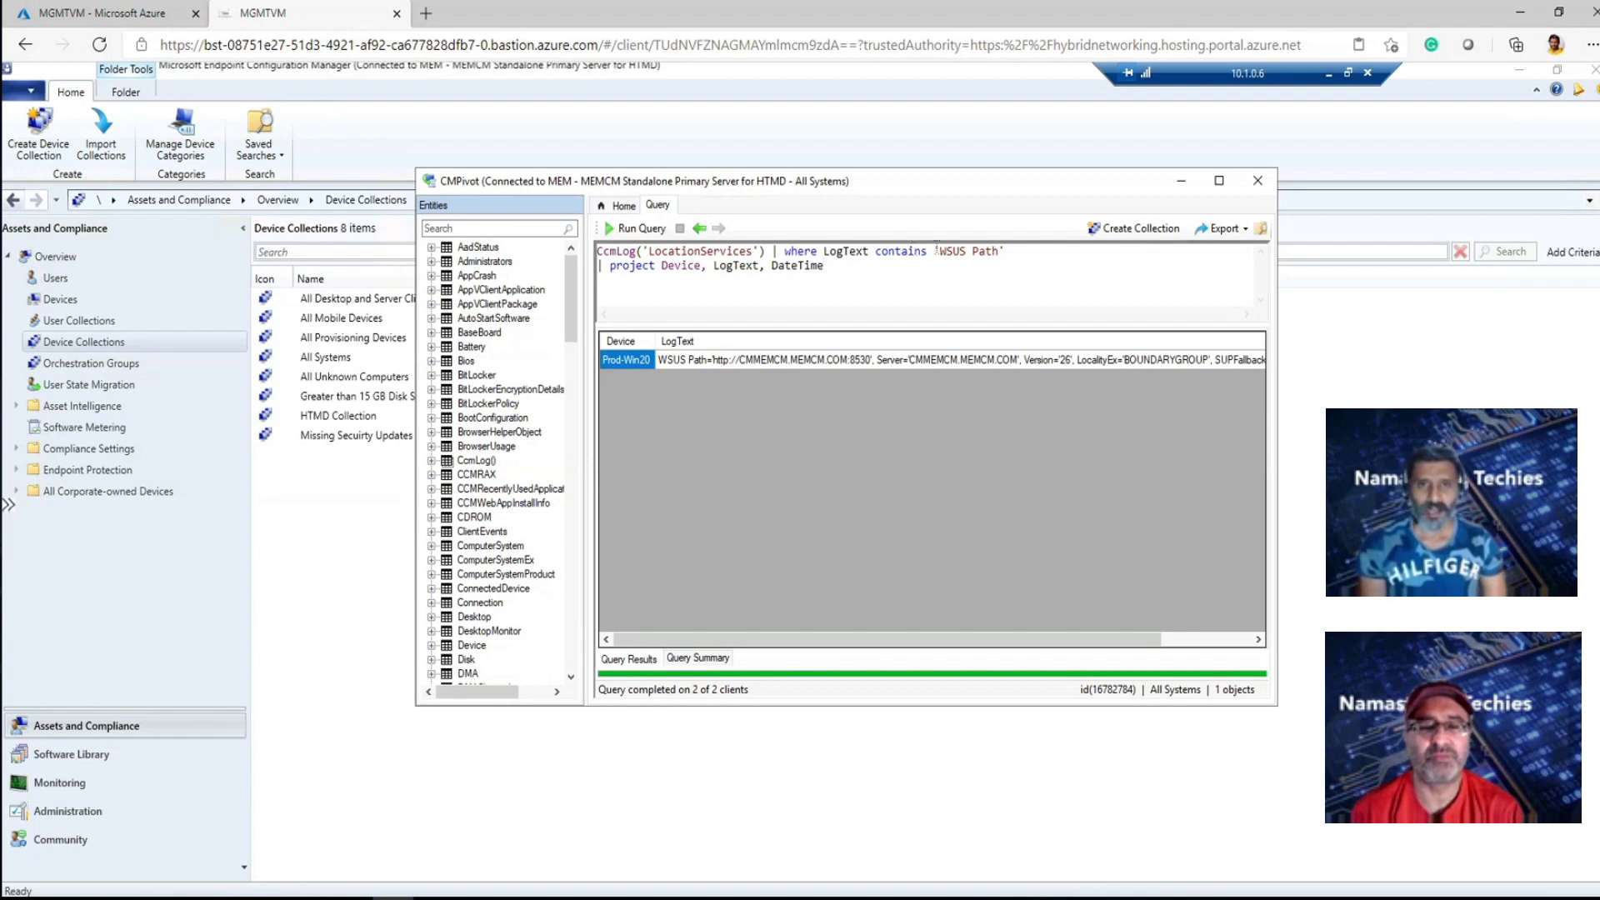
drag(942, 251, 1001, 251)
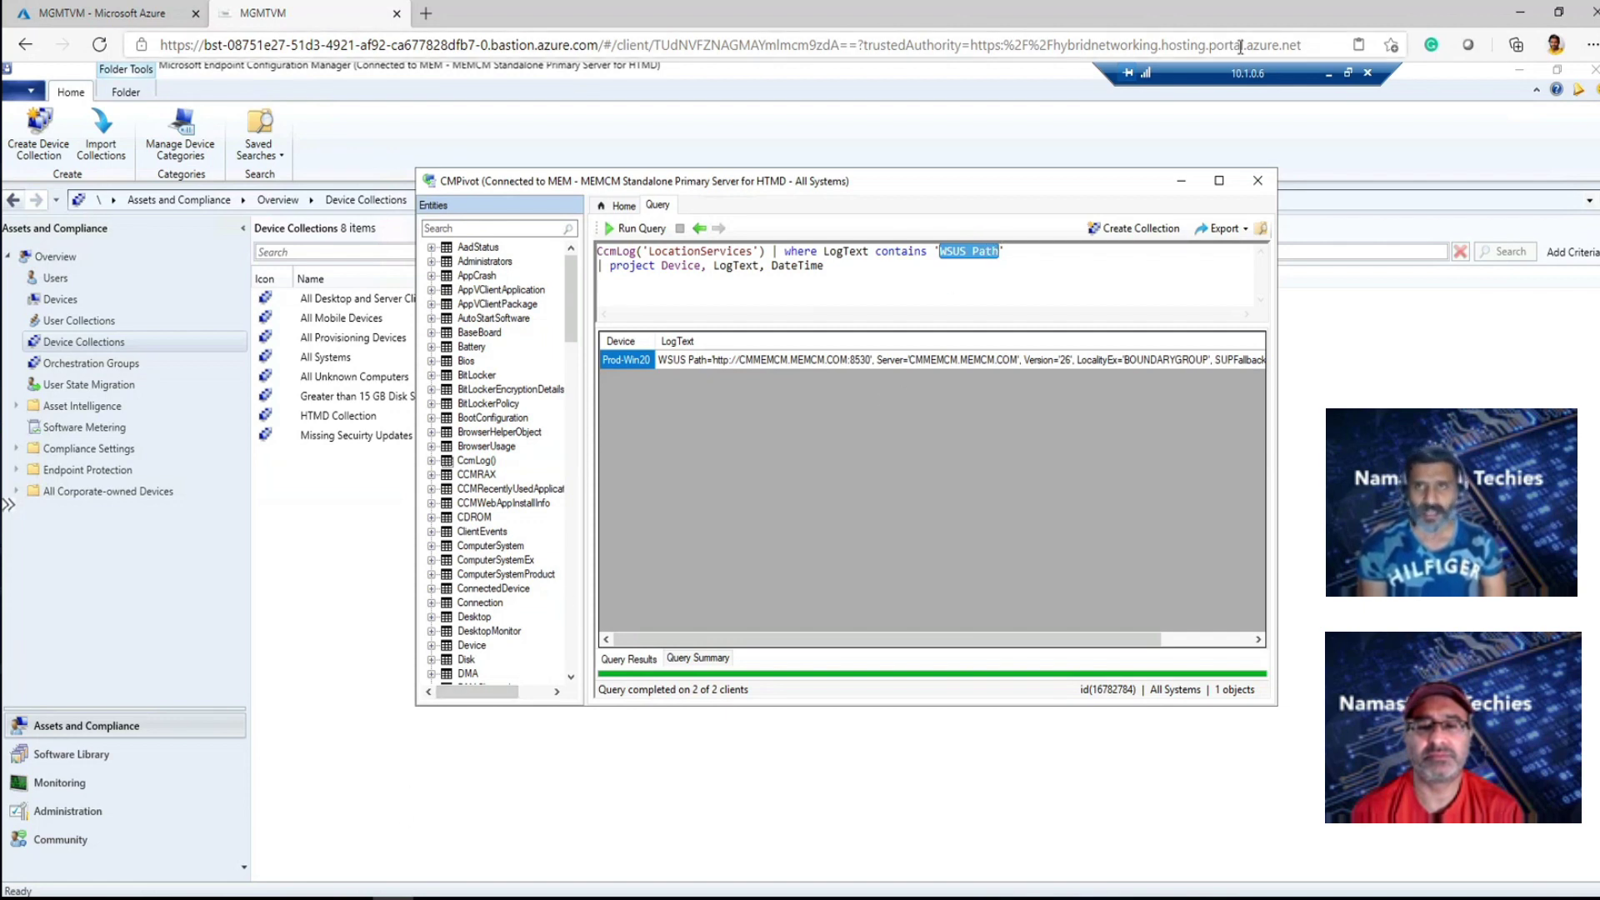
Switch to the Prod Win10 remote session and compare the WSUSLocationRequest and WSUS Path entries in LocationServices.log
click(1325, 71)
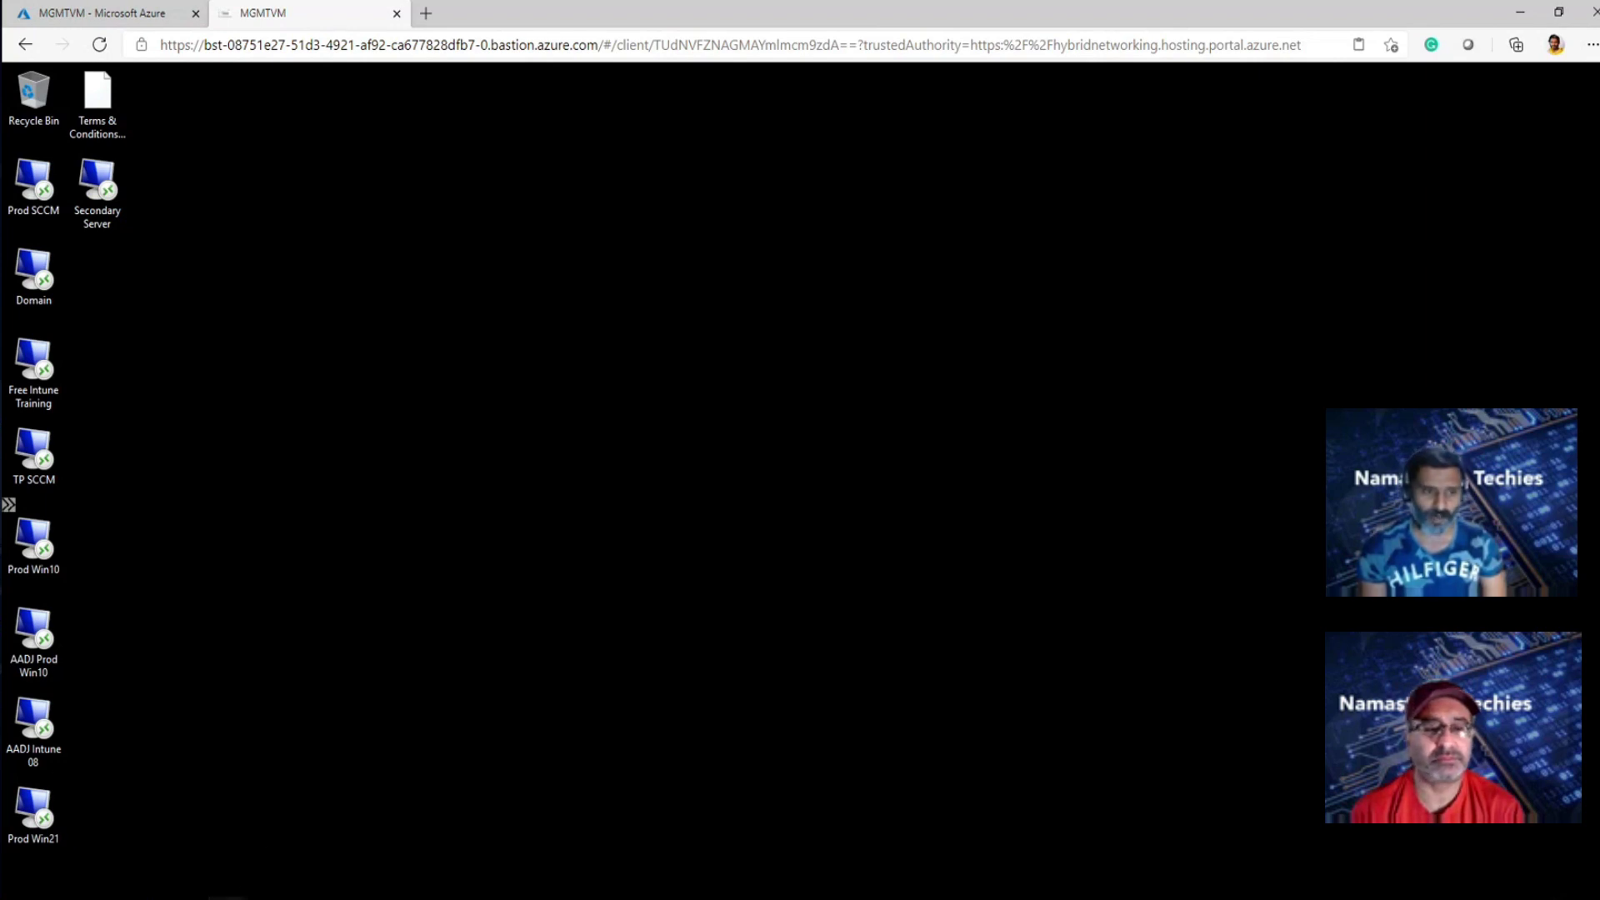
mouse_move(227, 897)
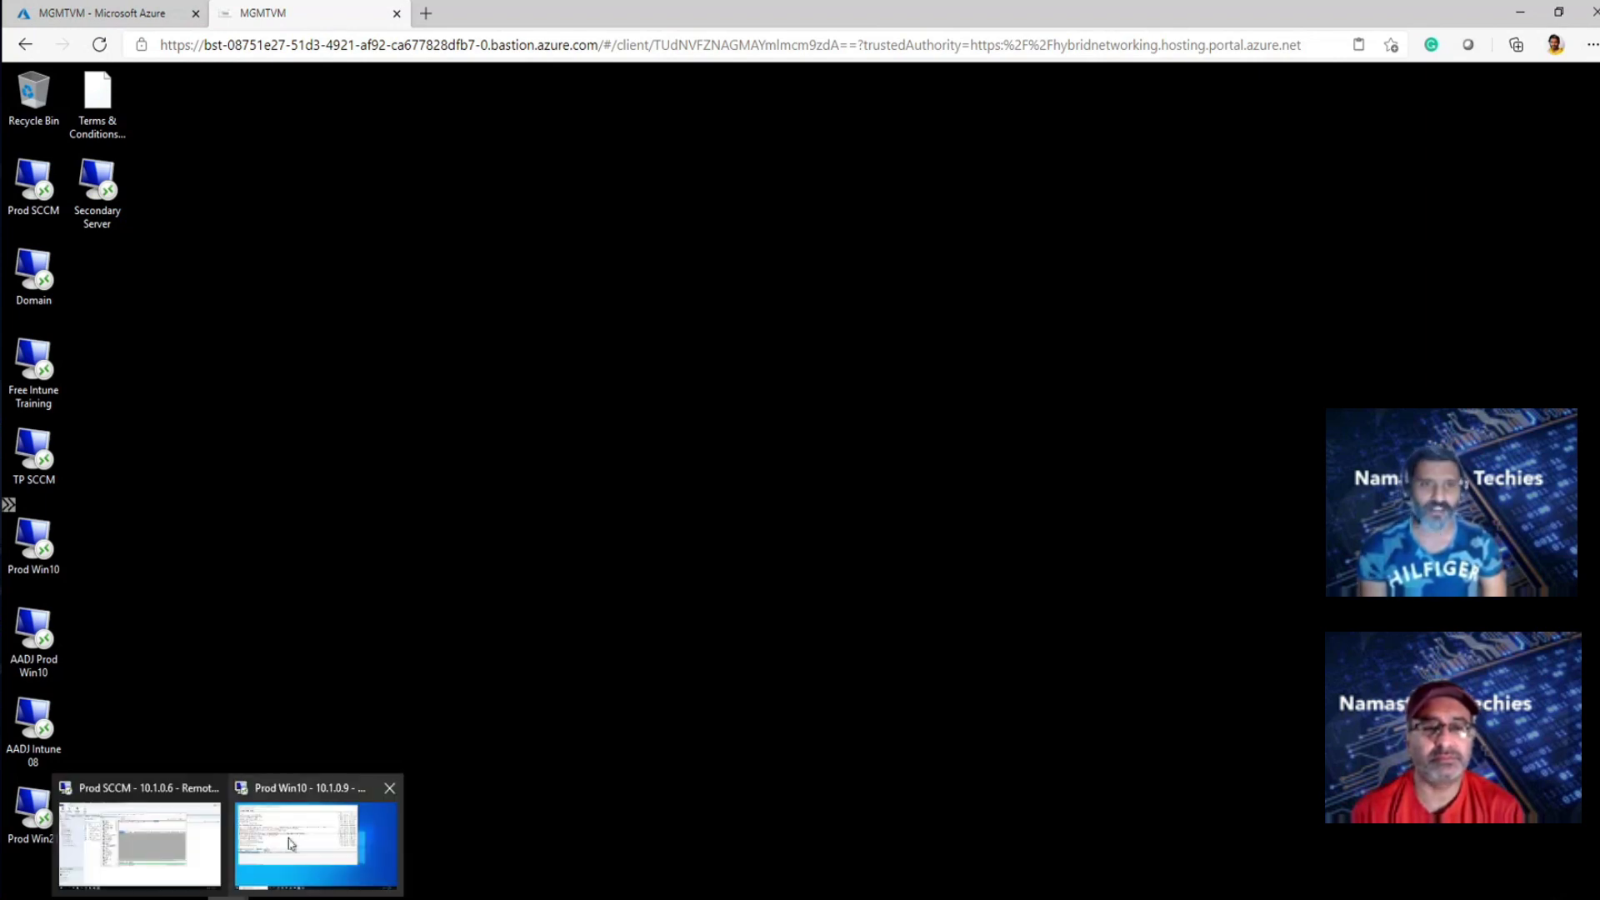
click(294, 840)
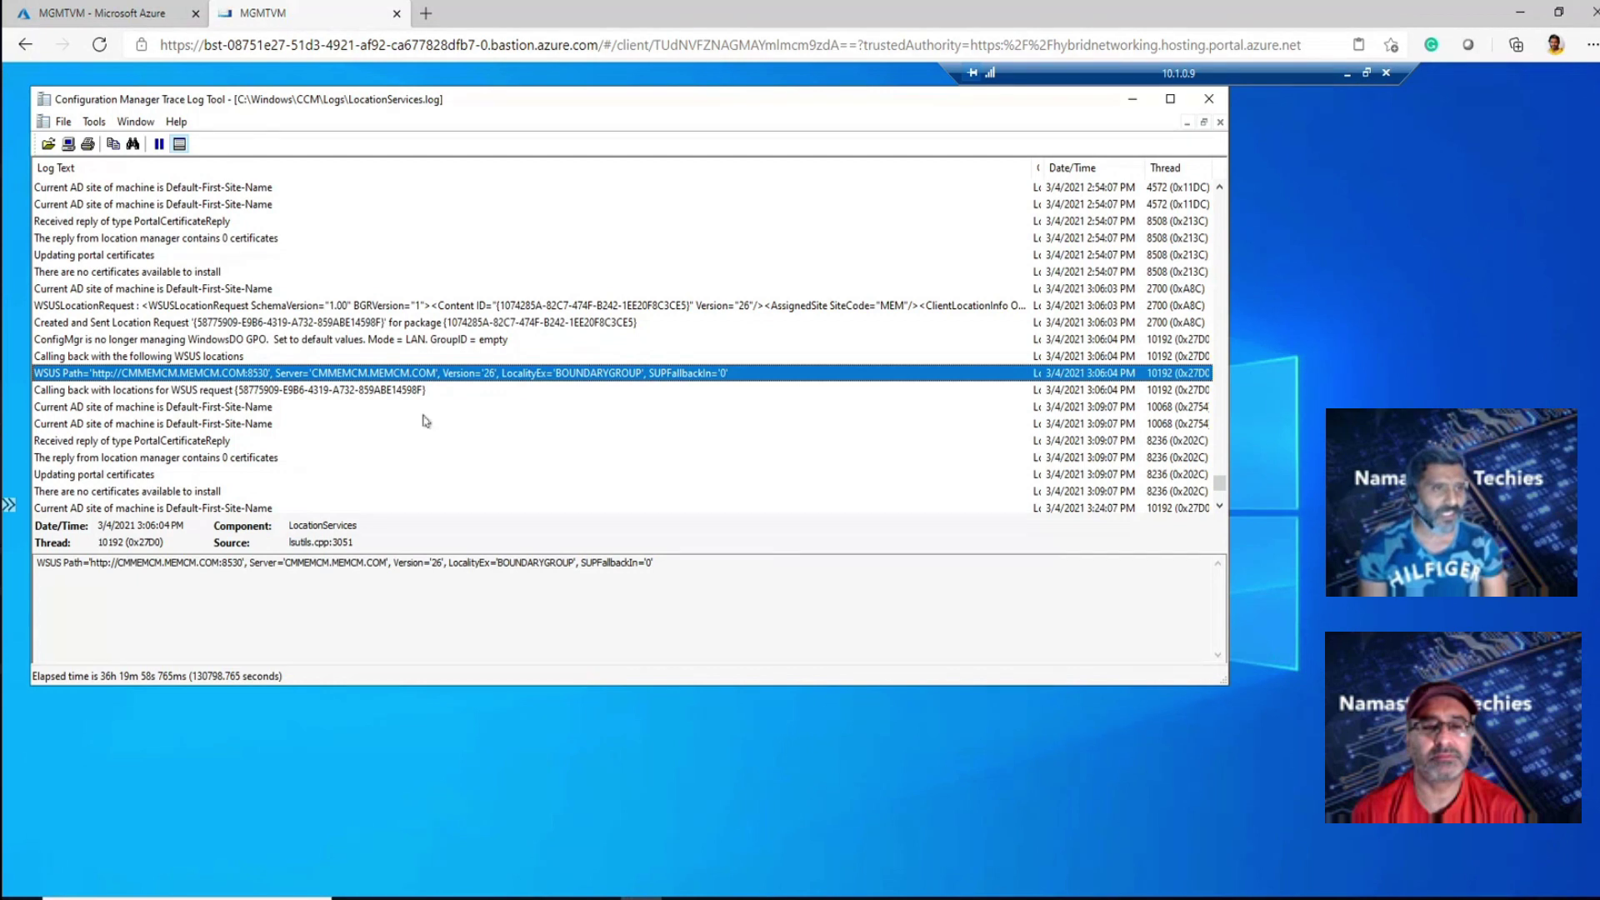
click(206, 310)
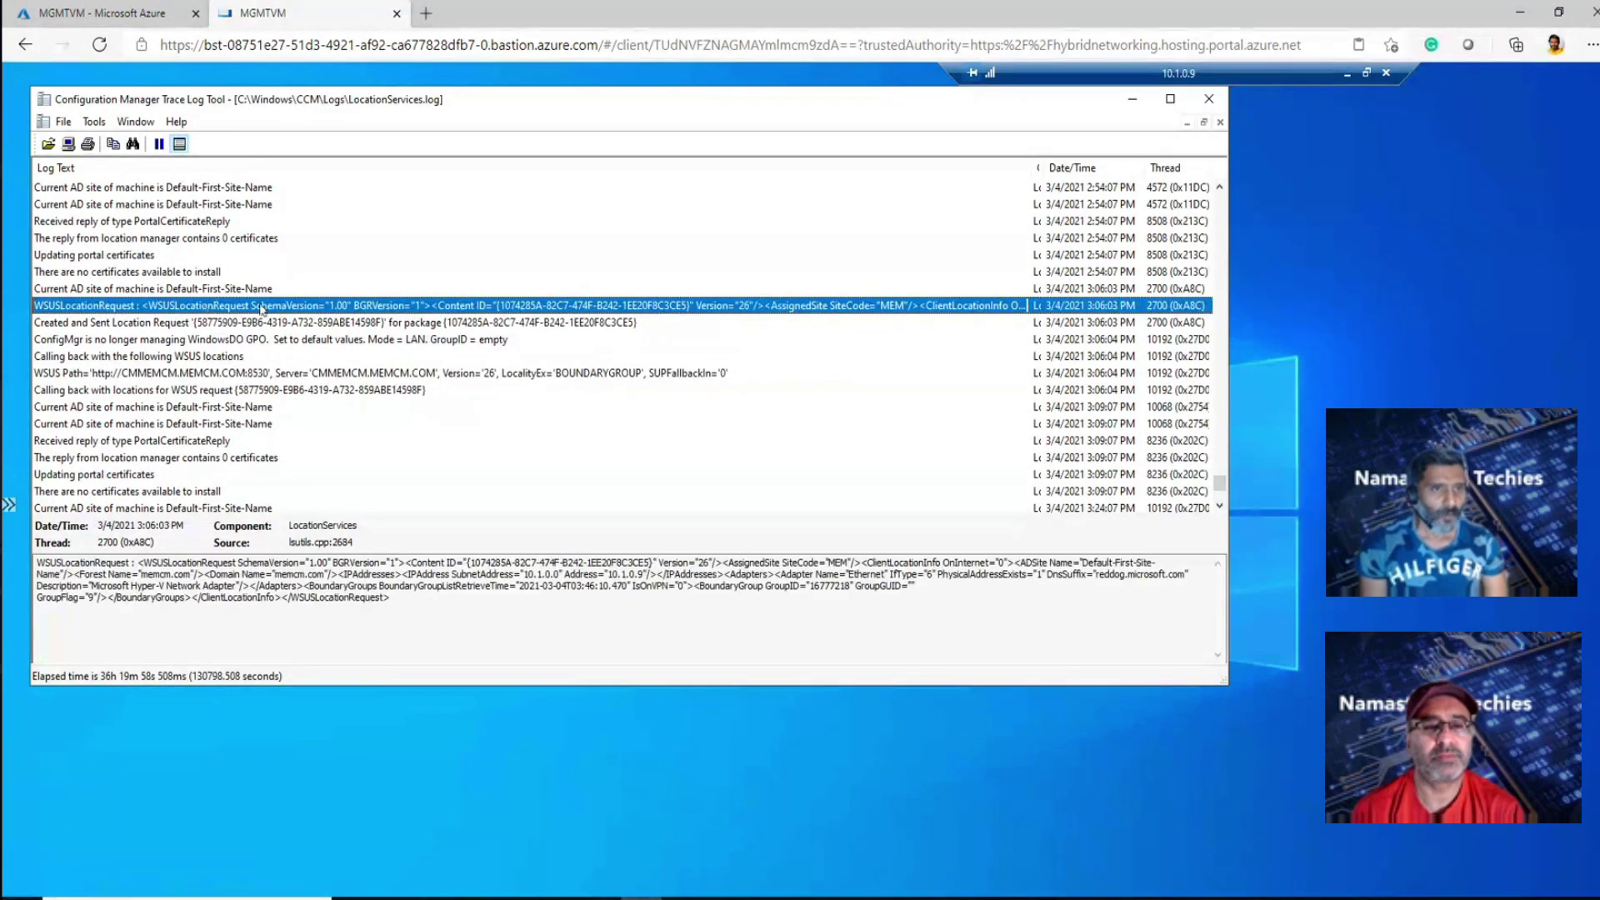
click(470, 372)
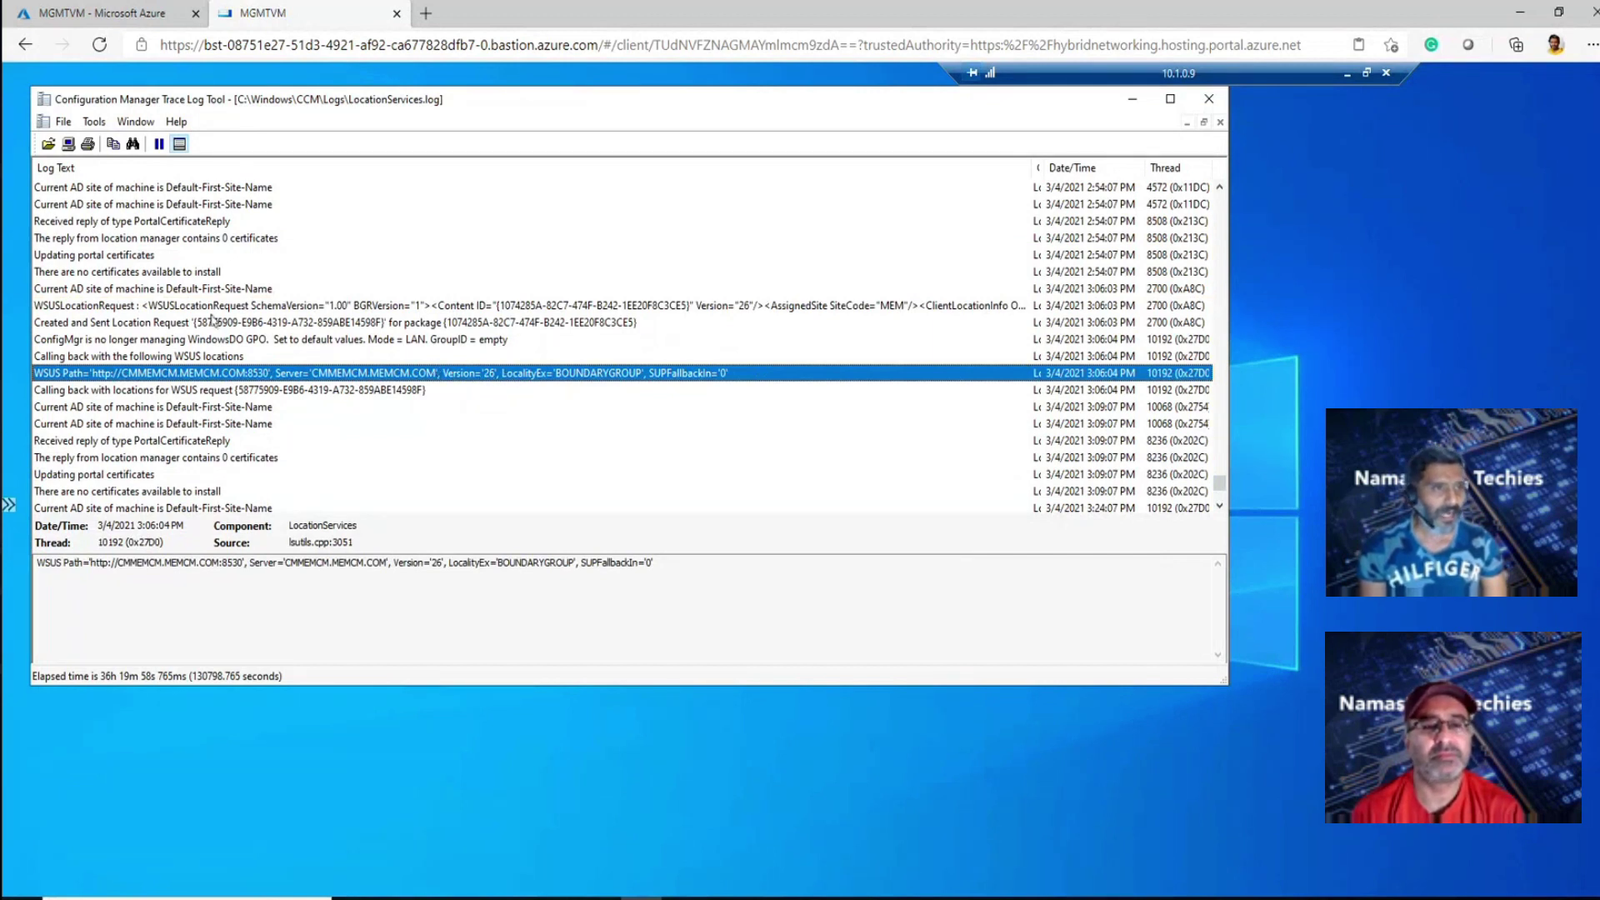
click(118, 308)
click(153, 564)
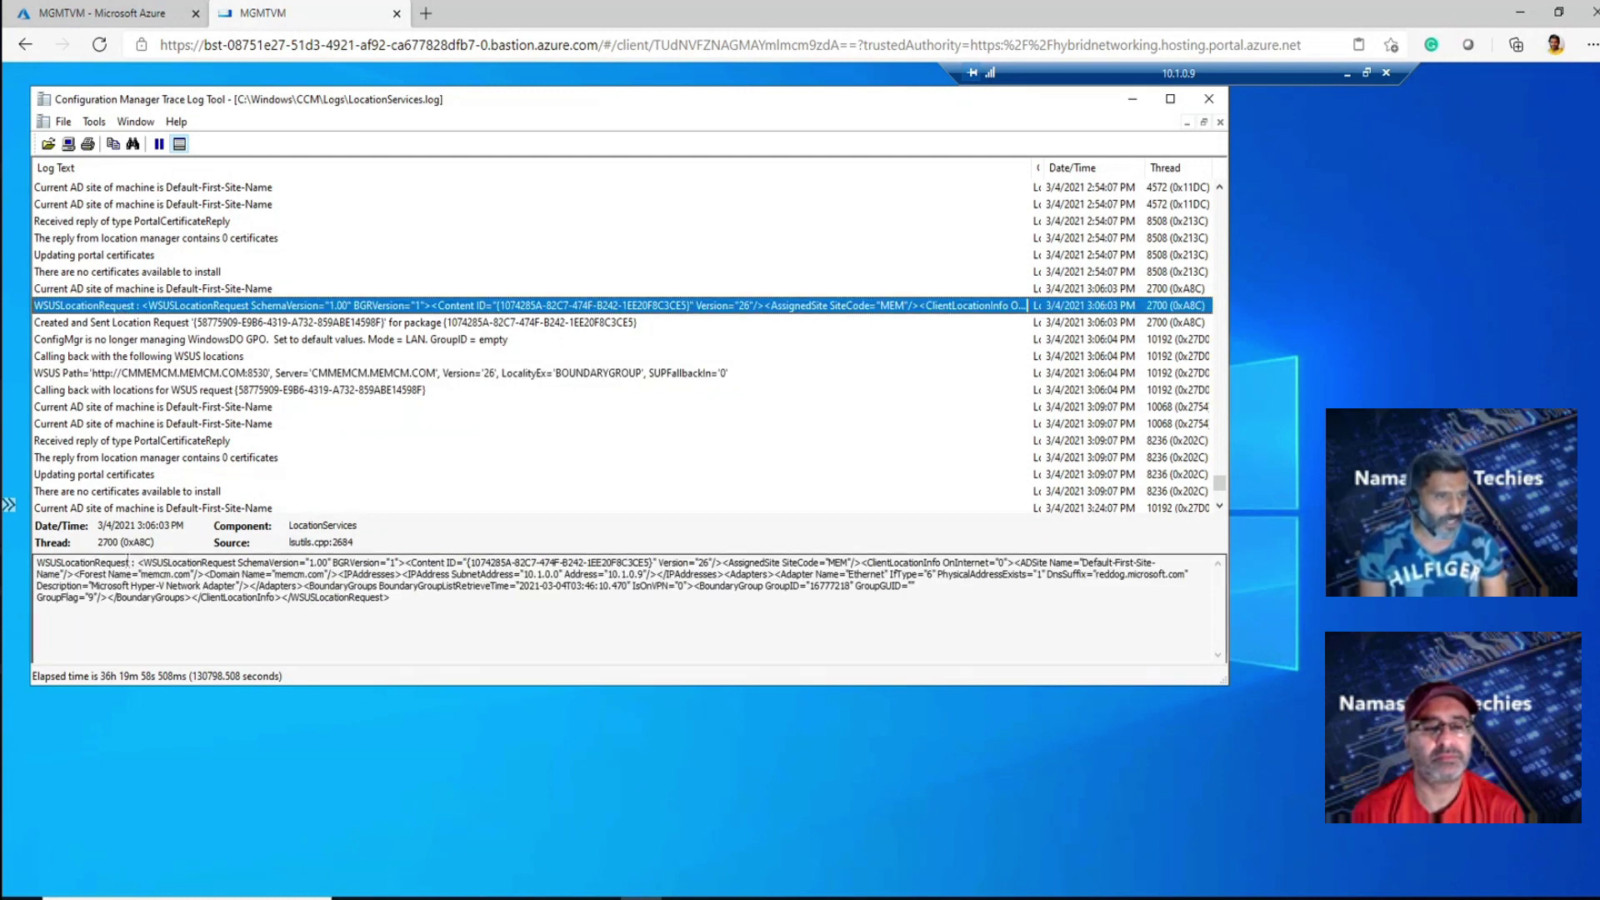
Copy the WSUSLocationRequest text from the LocationServices.log entry and return to the remote session running CMPivot
drag(129, 563, 38, 564)
key(ctrl+c)
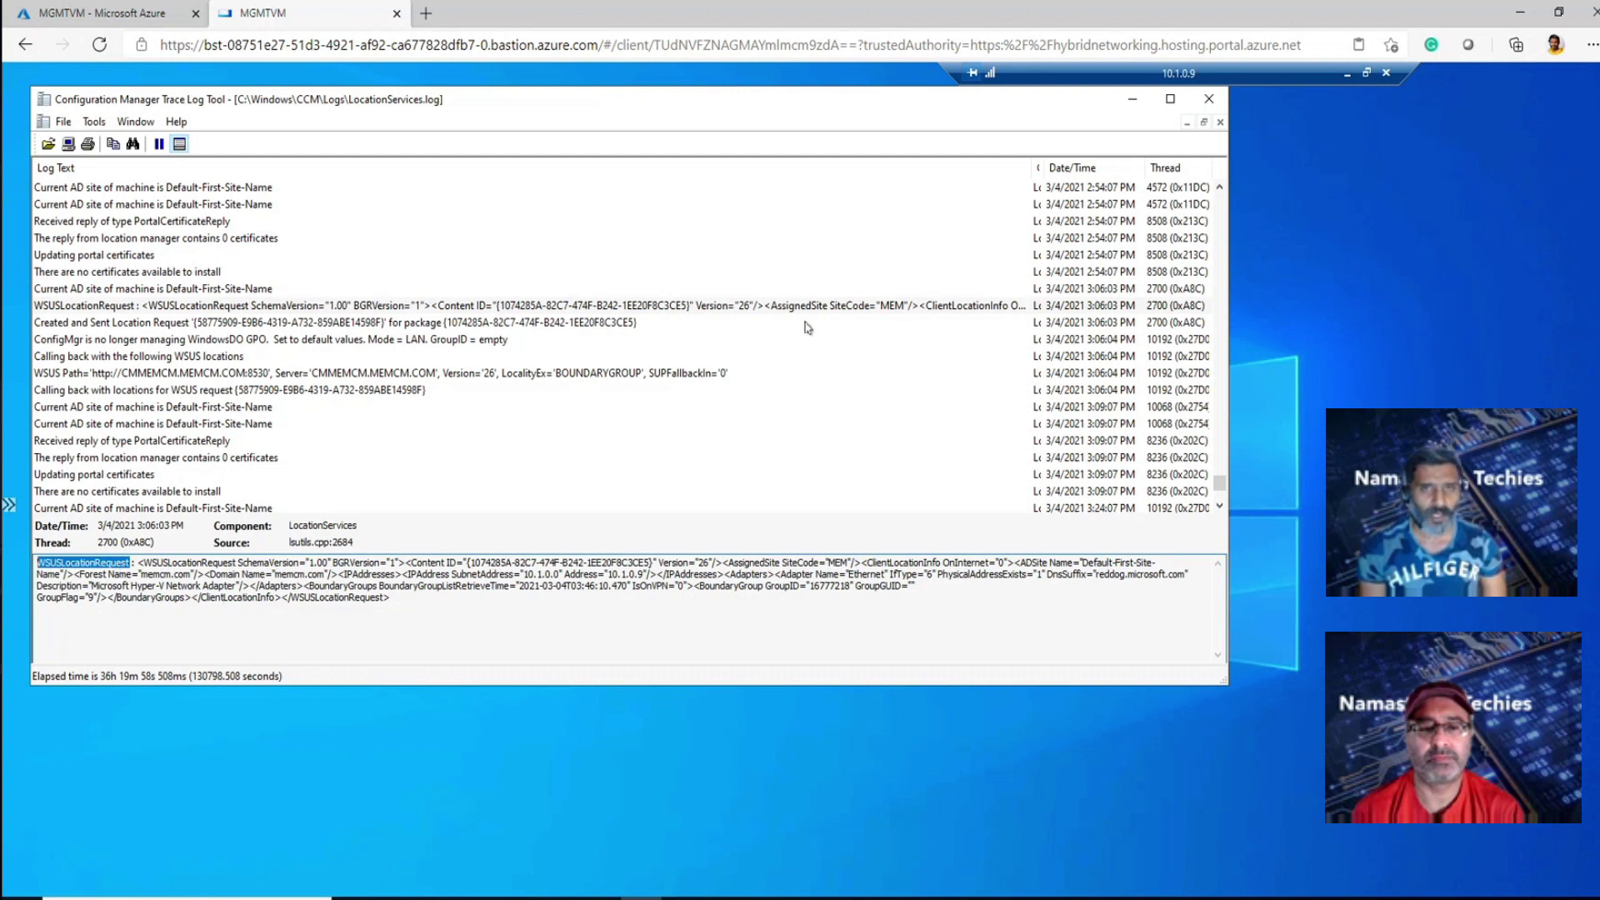
click(1352, 75)
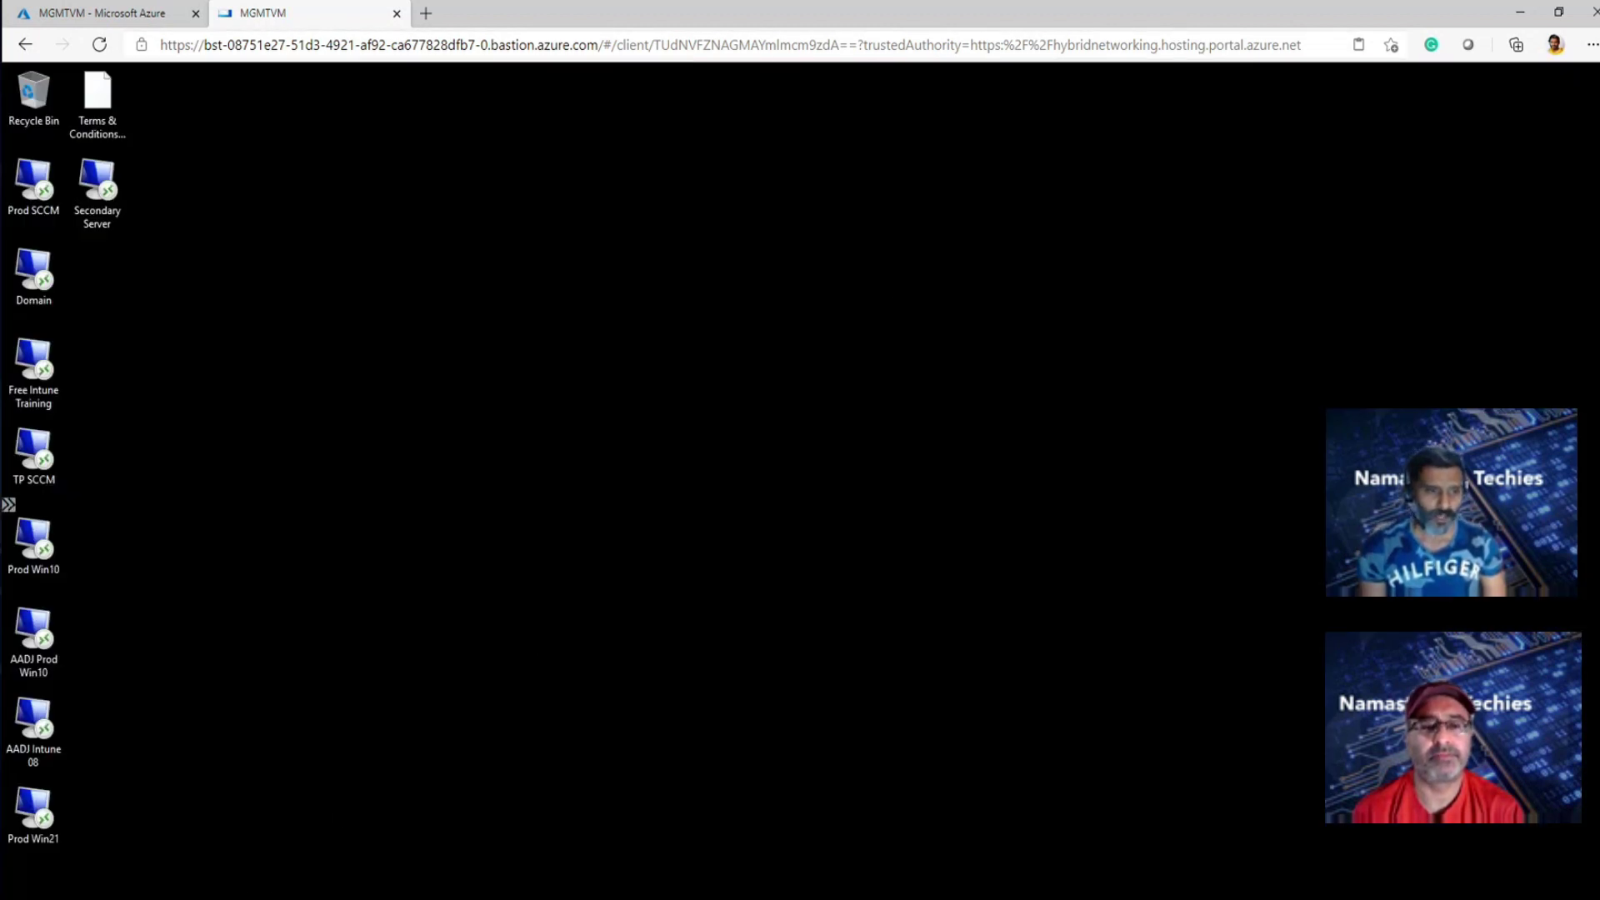
mouse_move(227, 897)
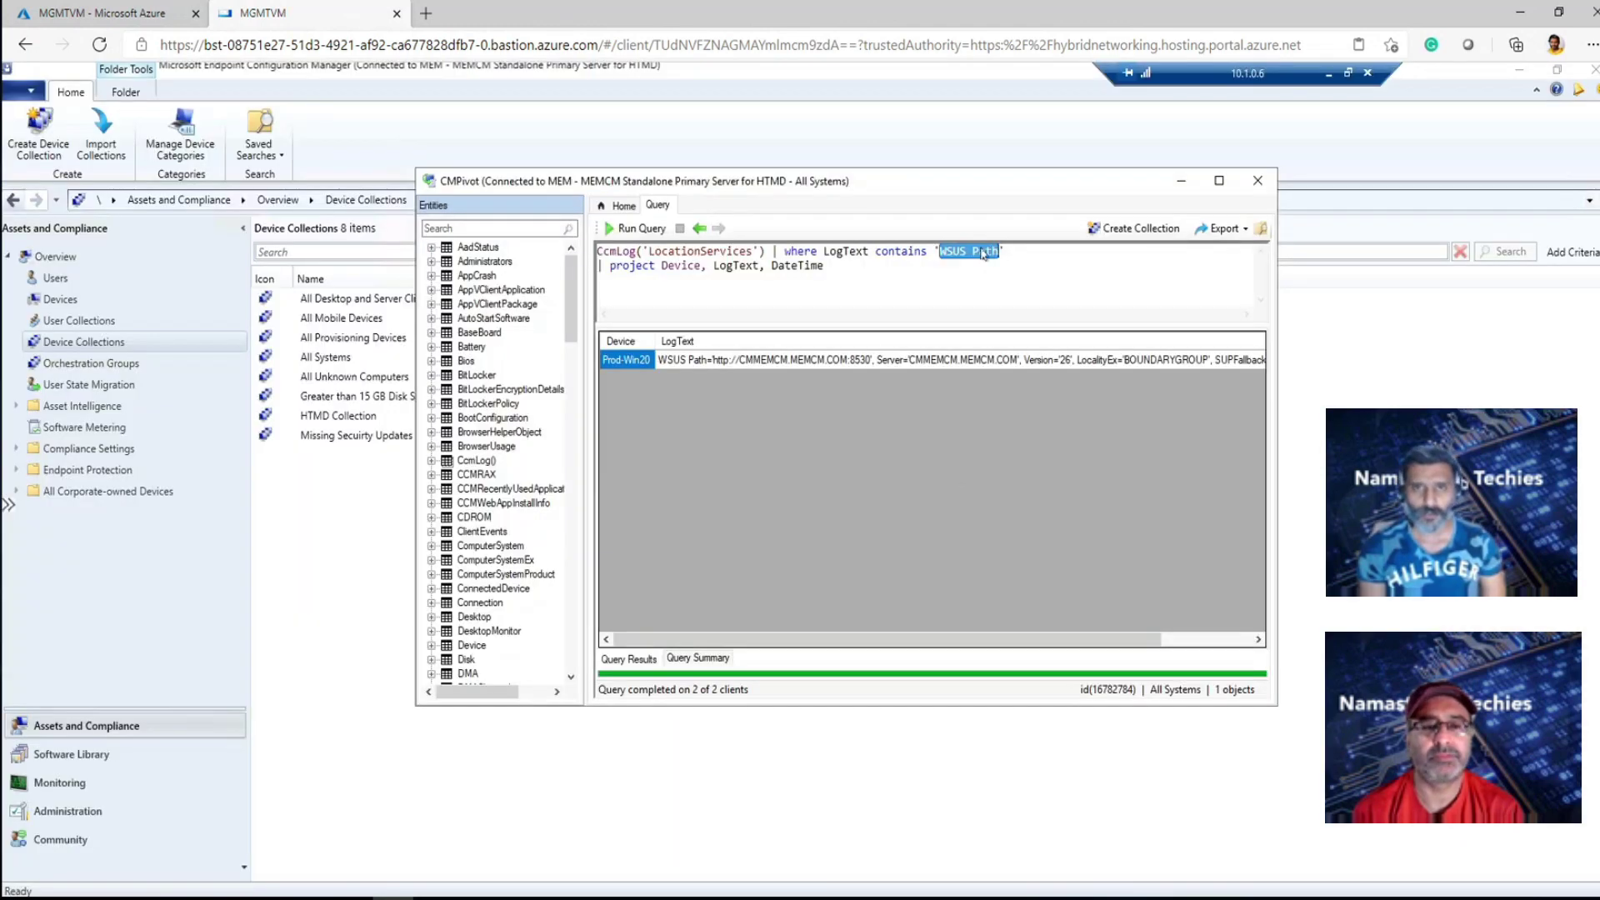
Replace WSUS Path with WSUSLocationRequest in the CcmLog query's LogText filter and run the query
click(1000, 251)
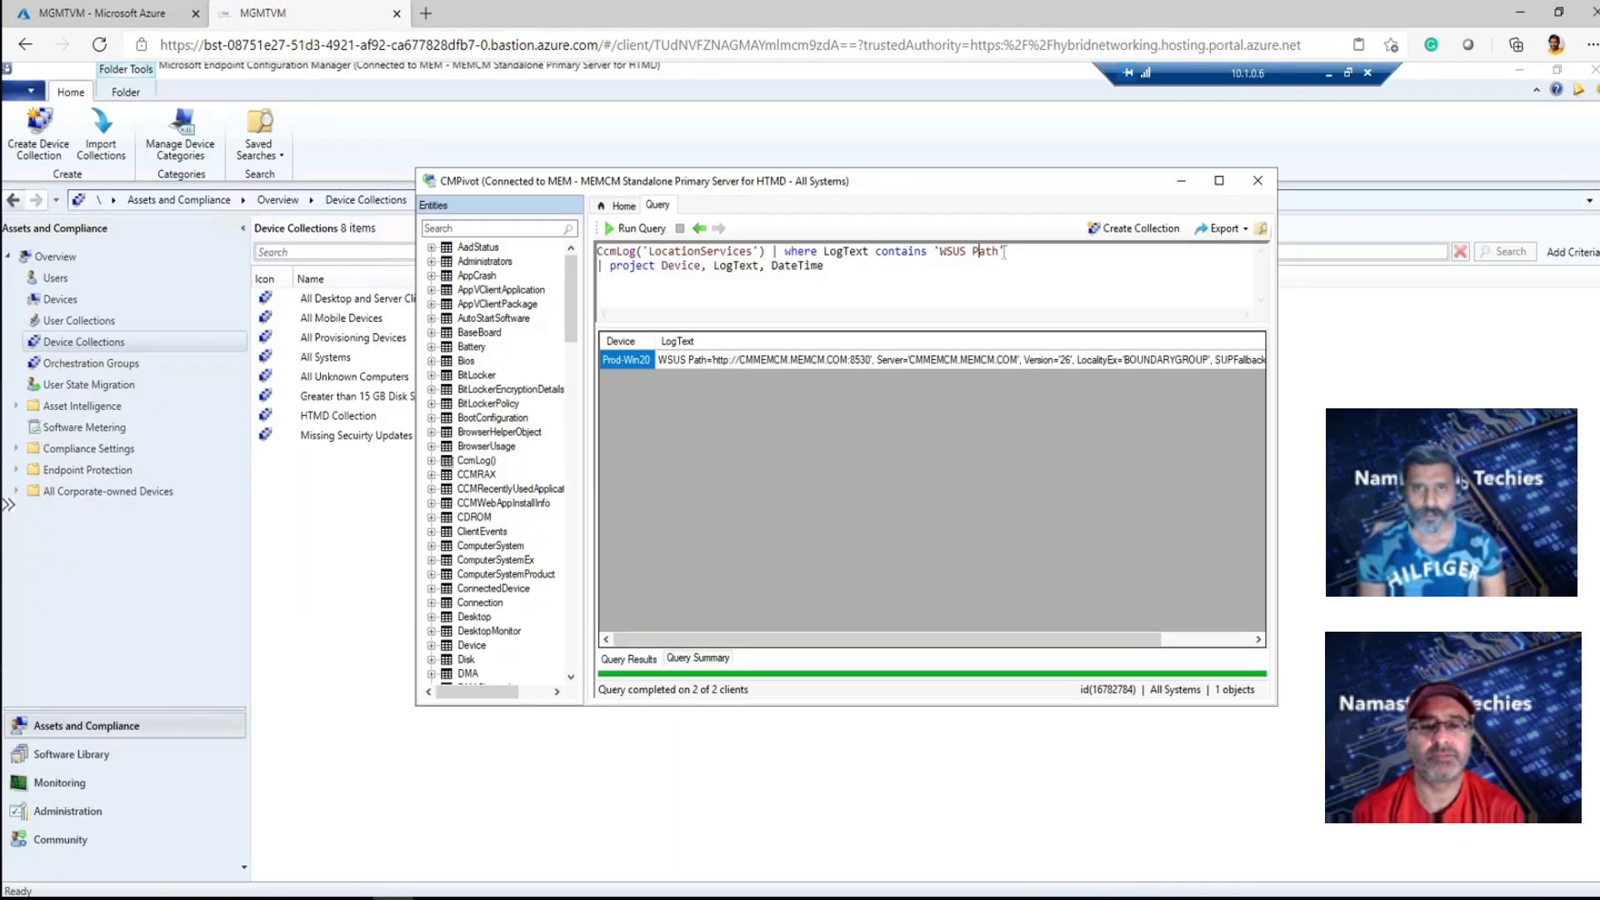
drag(1000, 251, 939, 252)
key(ctrl+v)
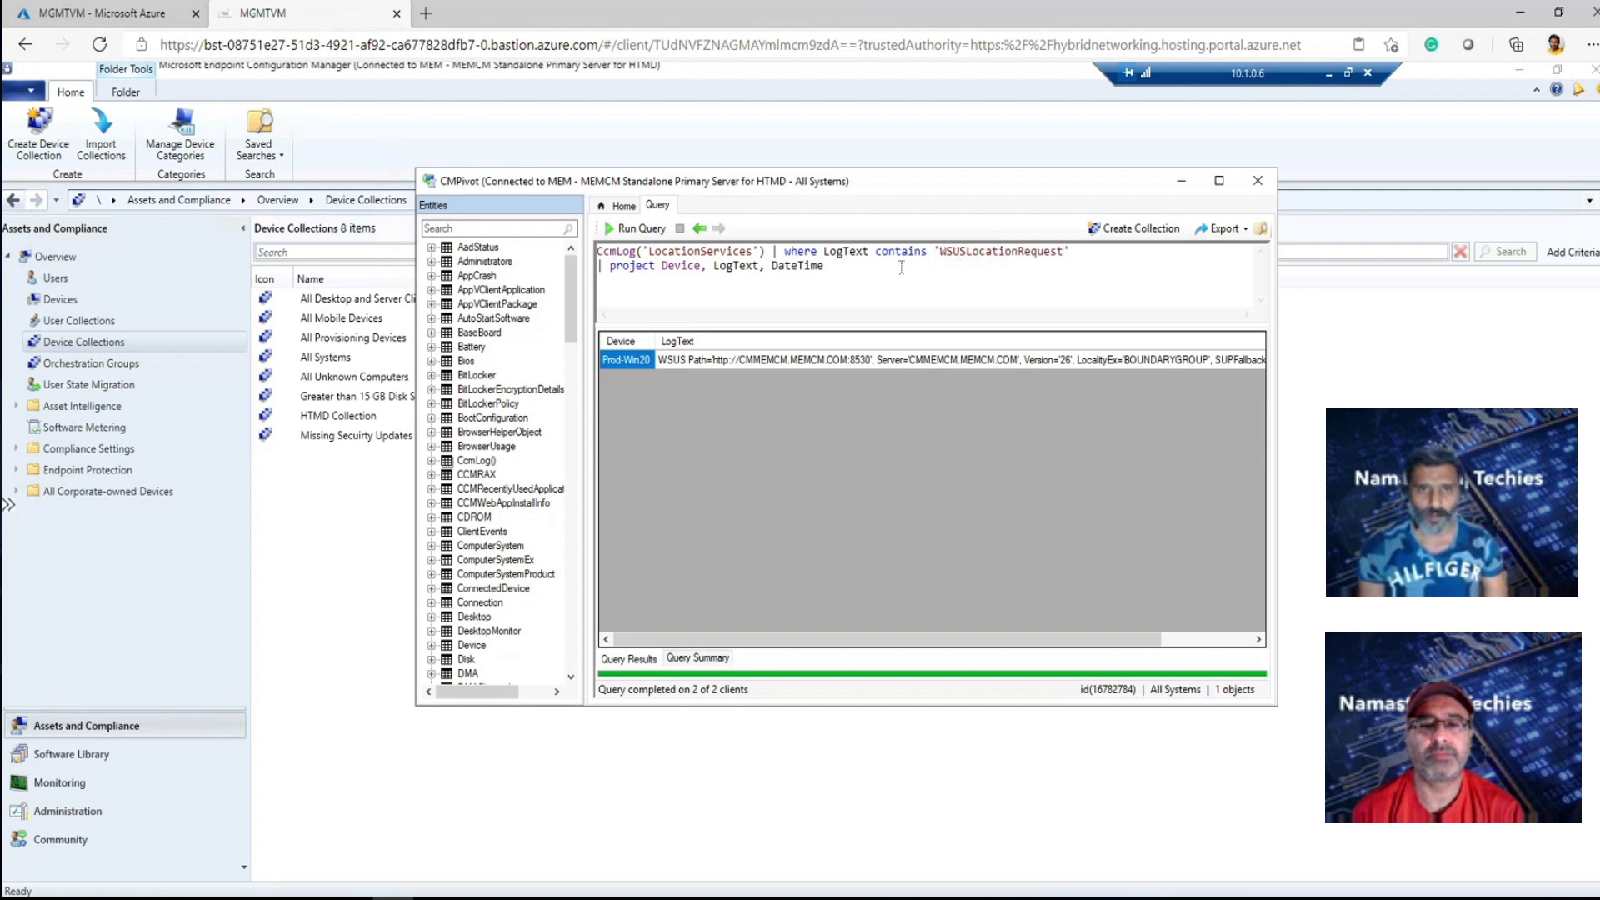
drag(610, 240, 592, 242)
click(632, 228)
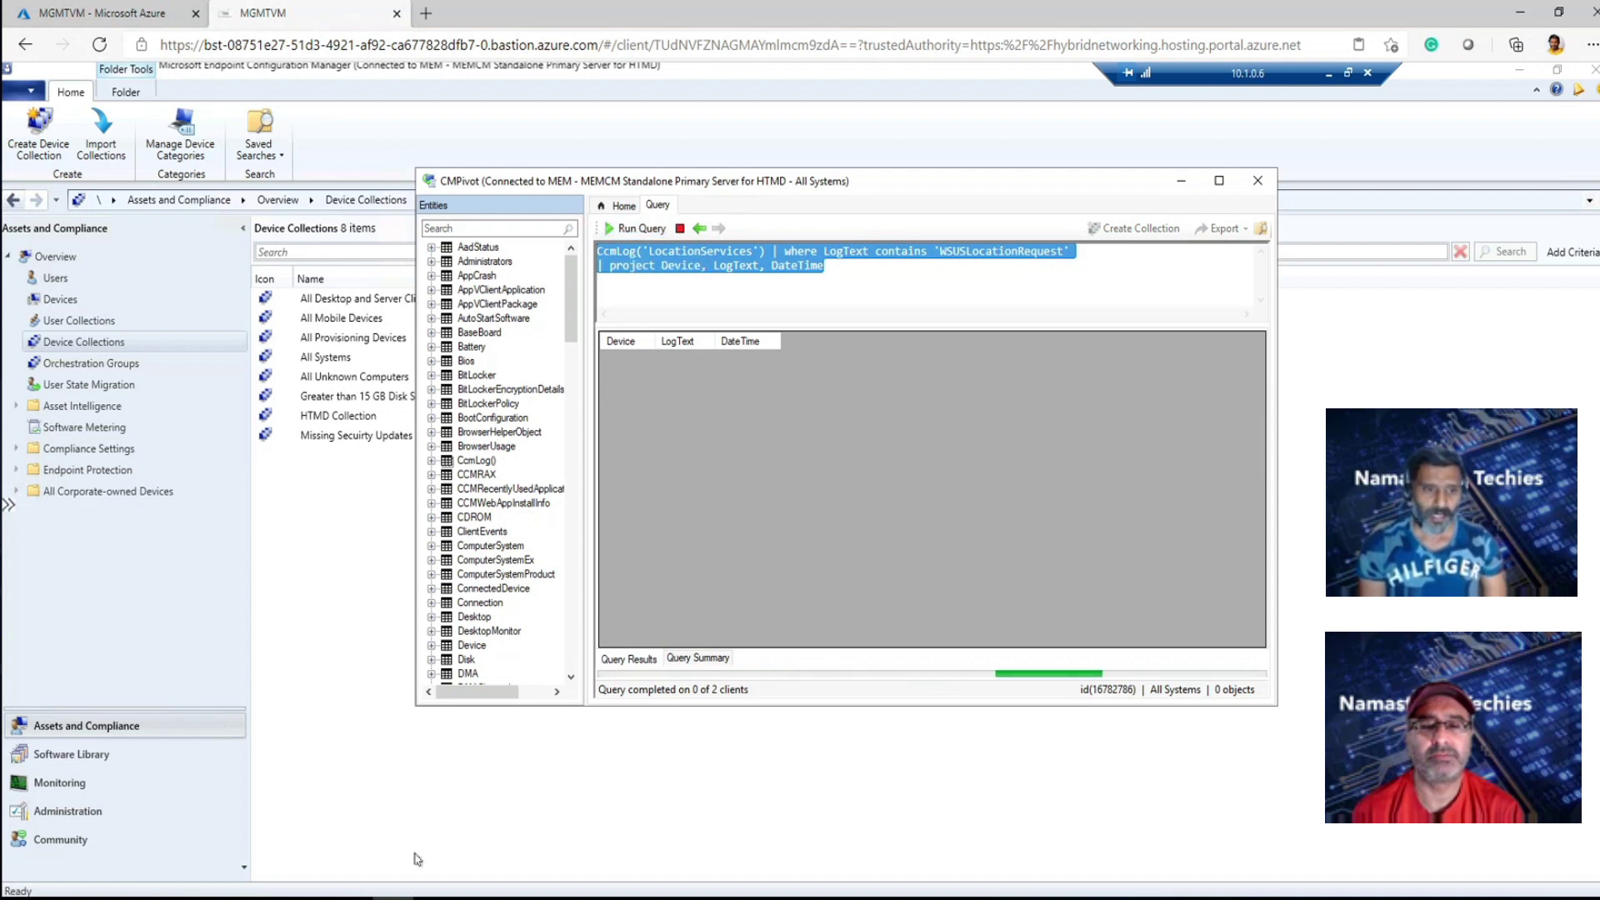
Switch to the client session and copy the message 'Current AD site of machine is Default-First-Site-Name' from LocationServices.log
click(1331, 73)
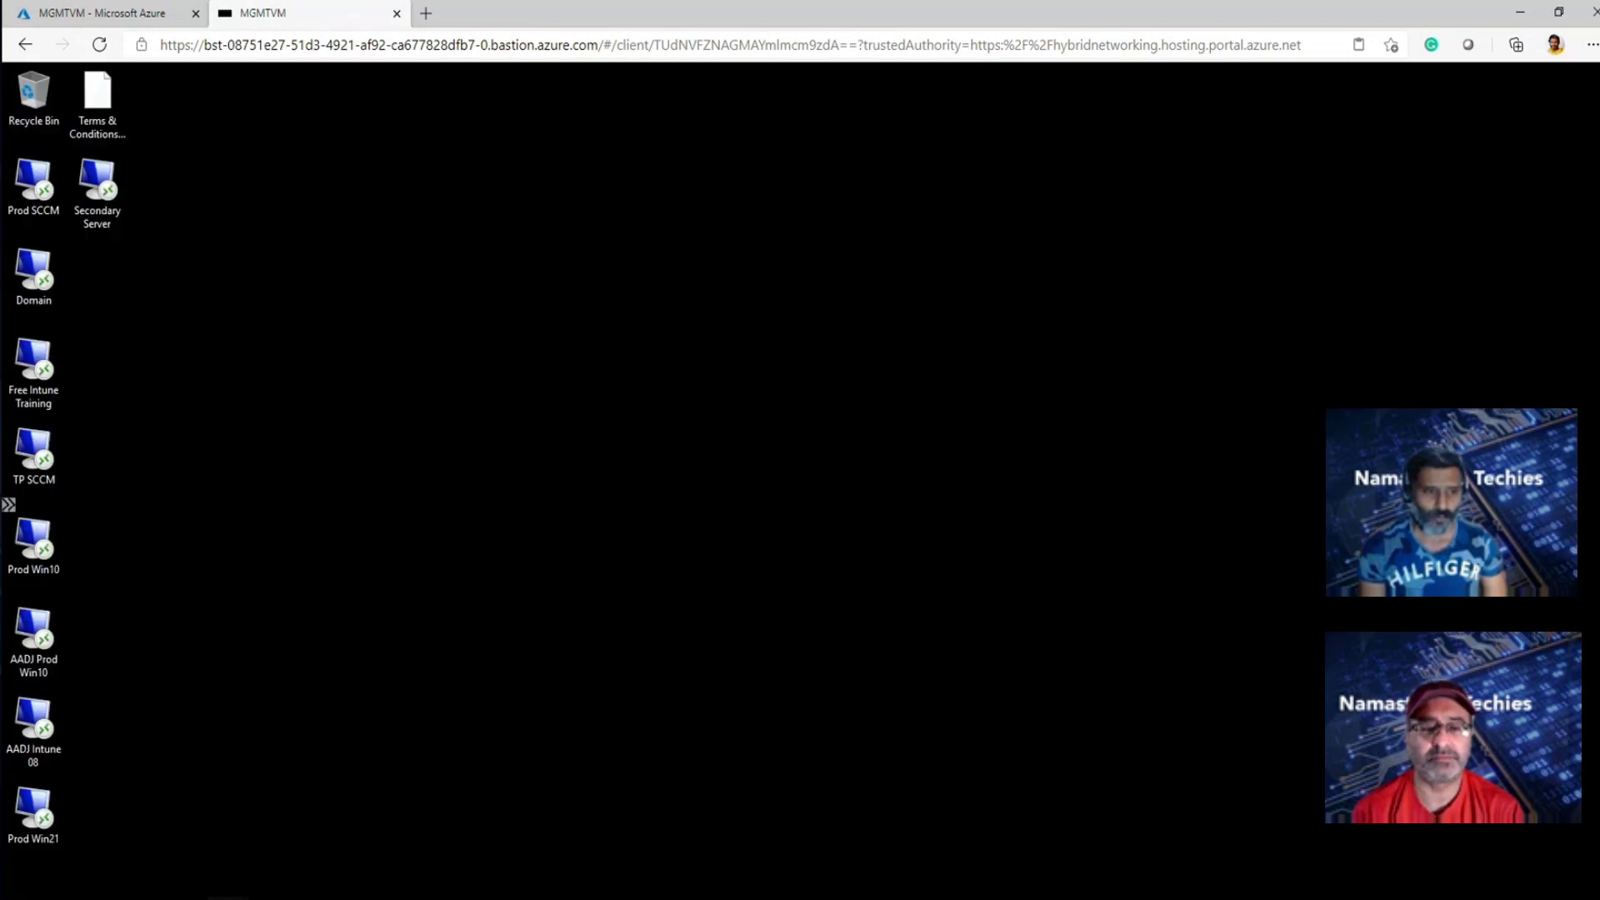
mouse_move(225, 892)
click(316, 833)
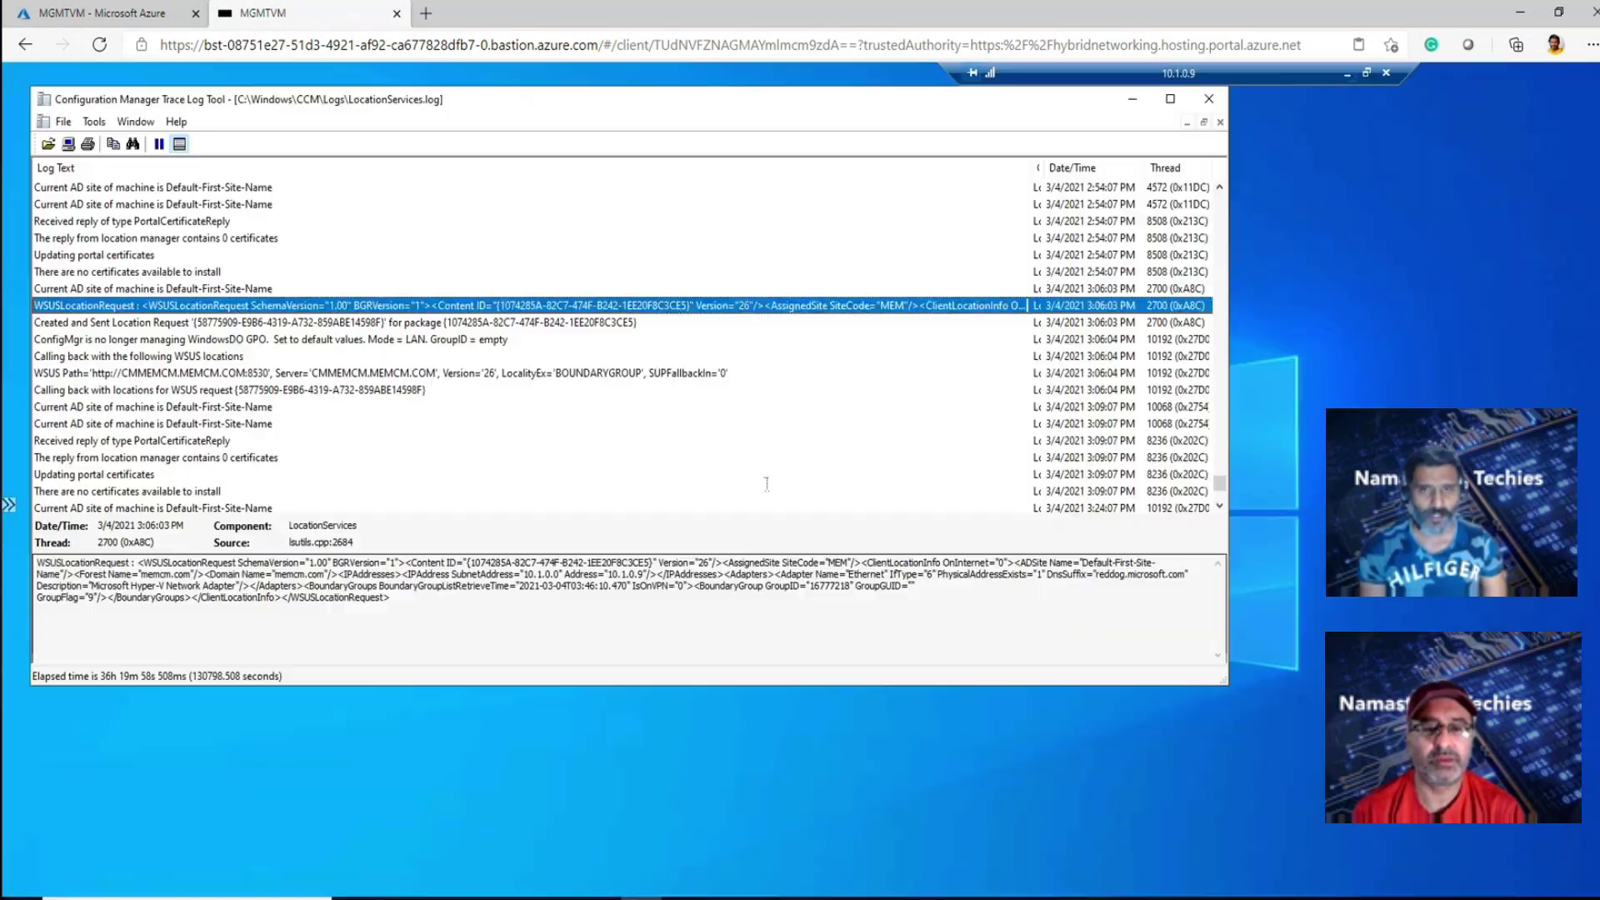
click(1219, 506)
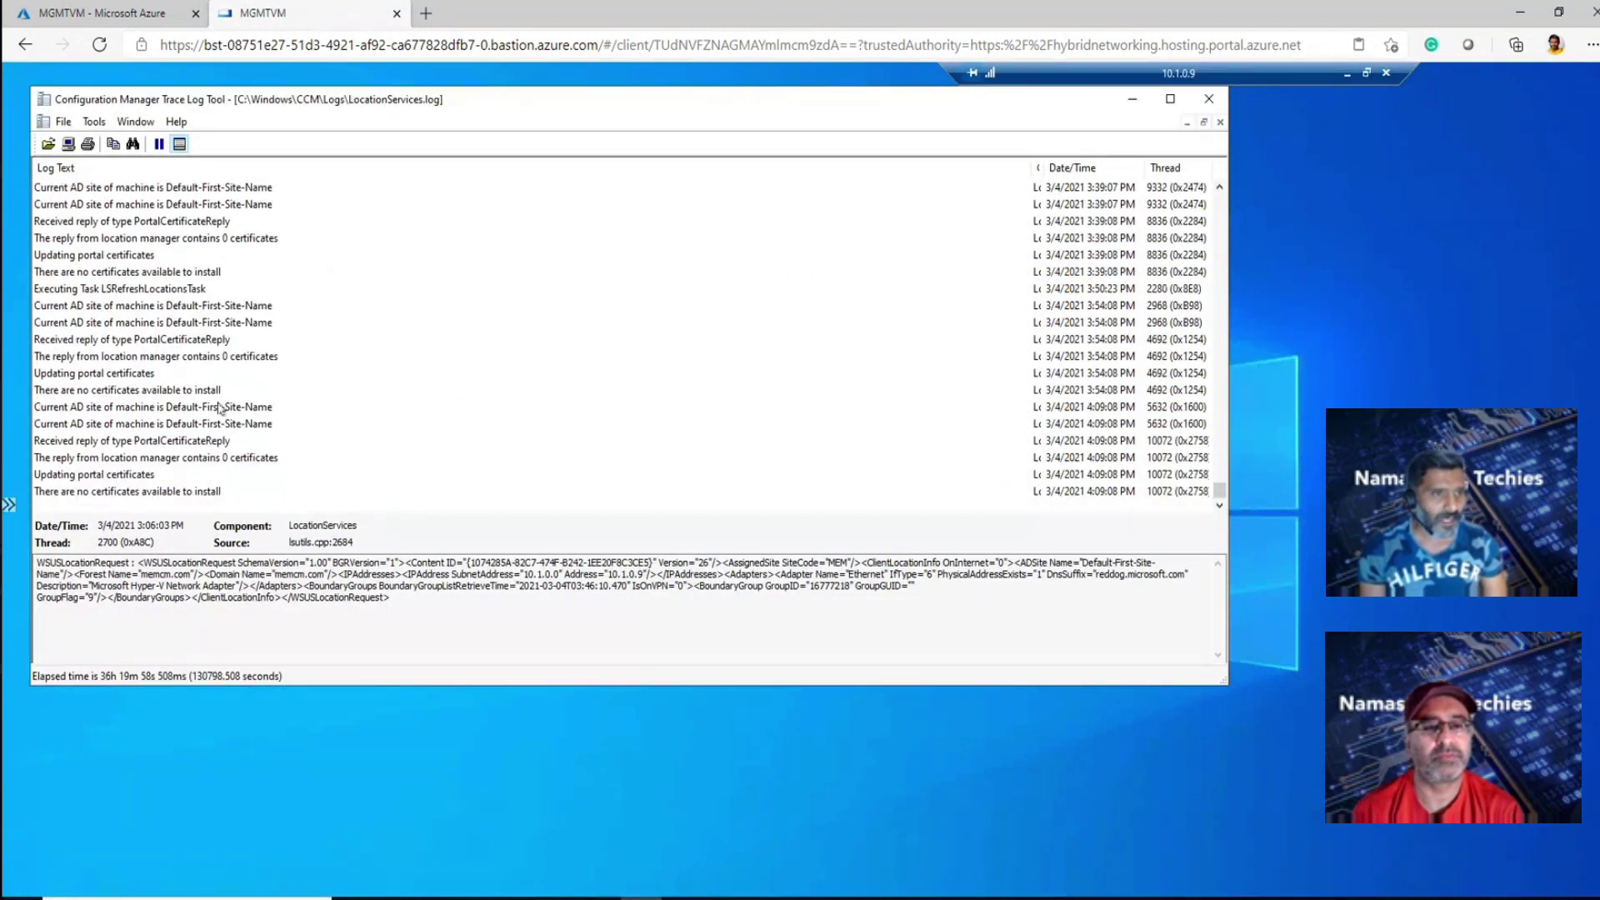
click(221, 407)
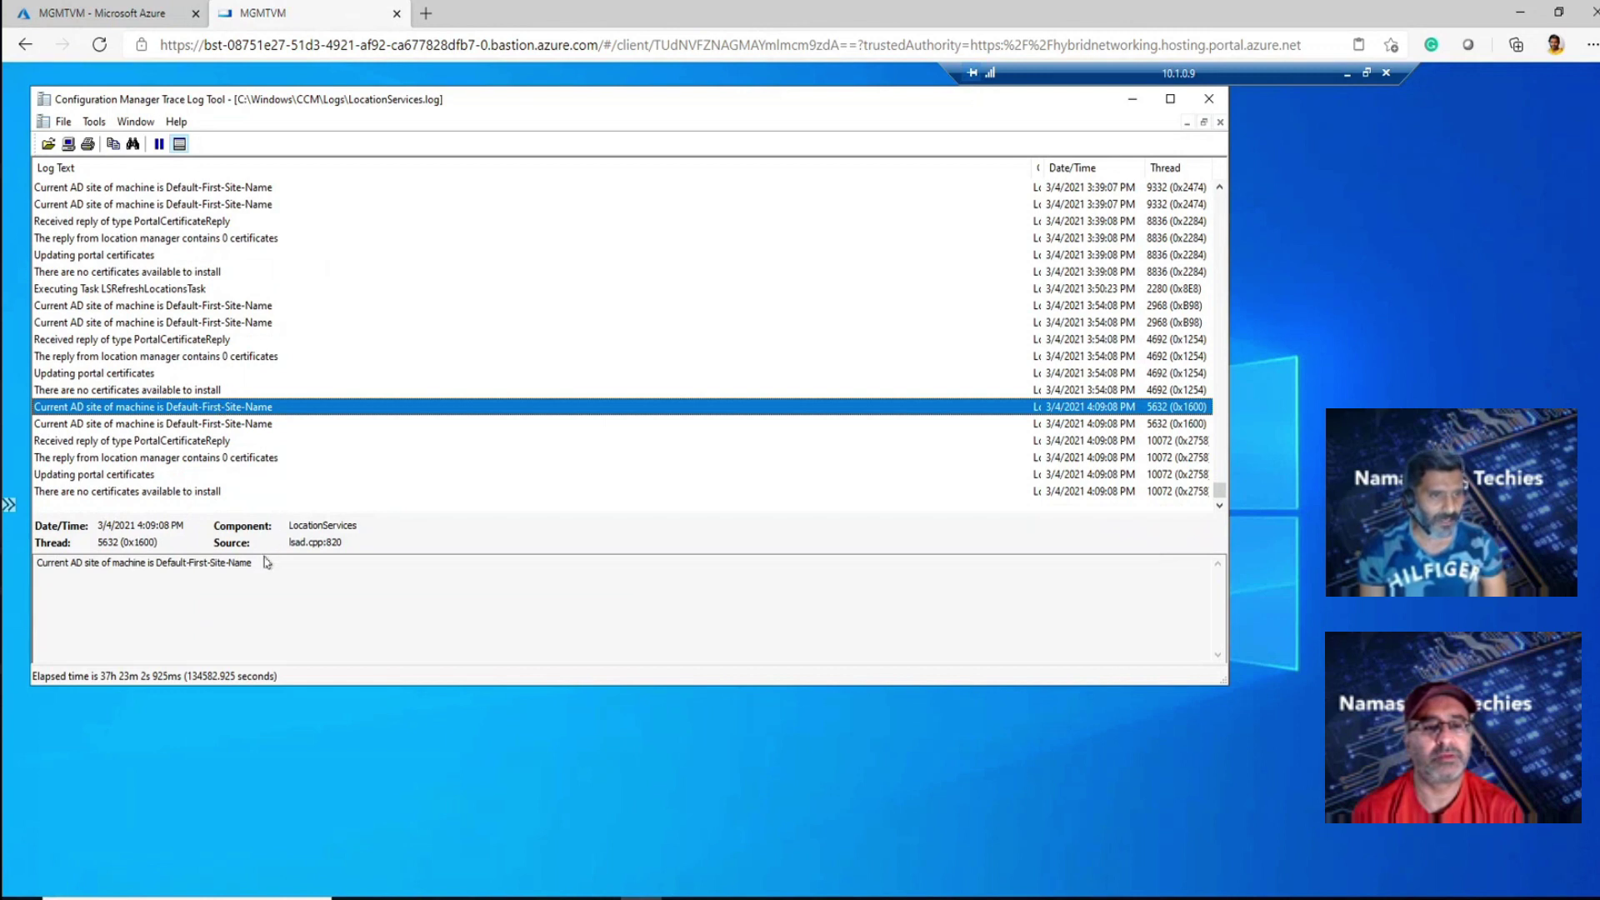
drag(264, 563, 37, 563)
key(ctrl+c)
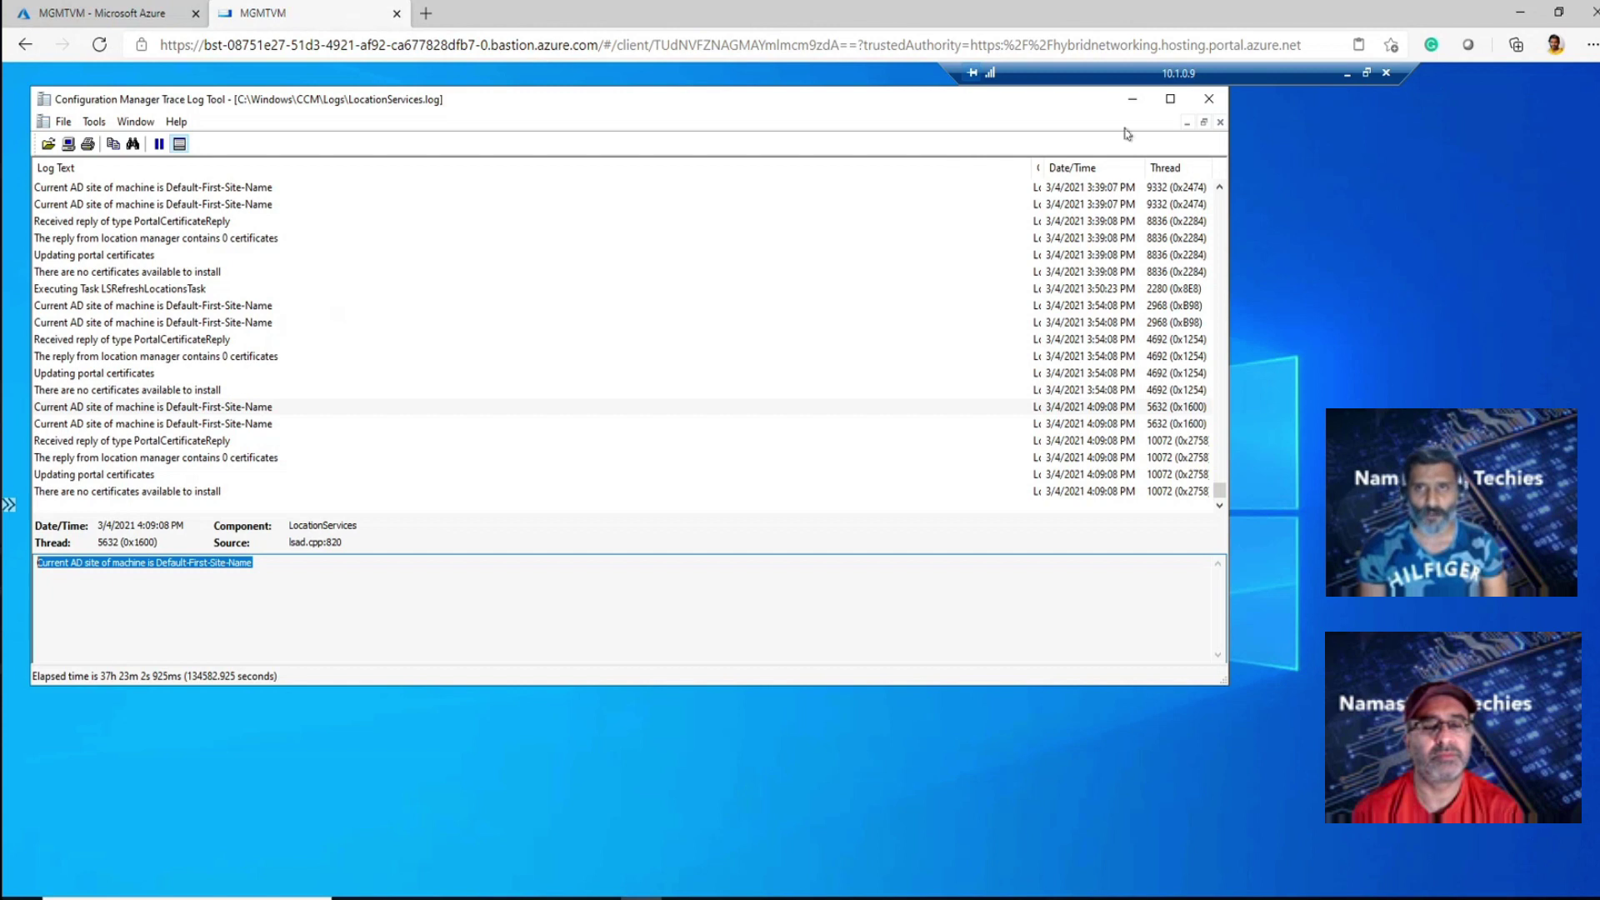
Return to the CMPivot session, set the LogText filter to 'Current AD site of machine is Default-First-Site-Name', and run the query
click(1347, 75)
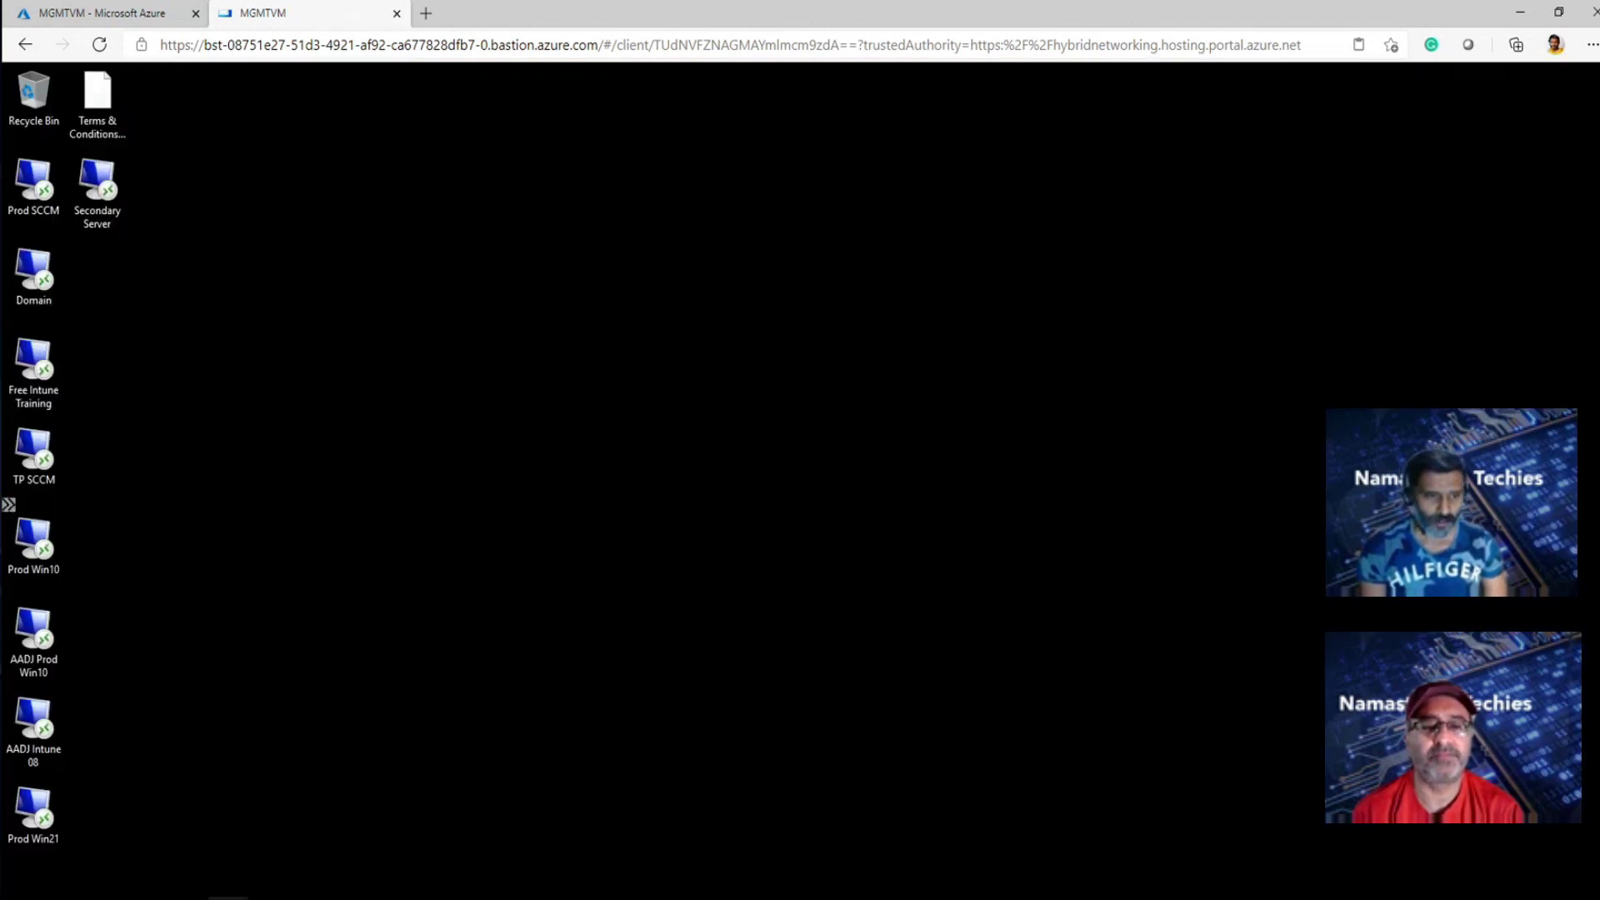
mouse_move(227, 898)
click(171, 871)
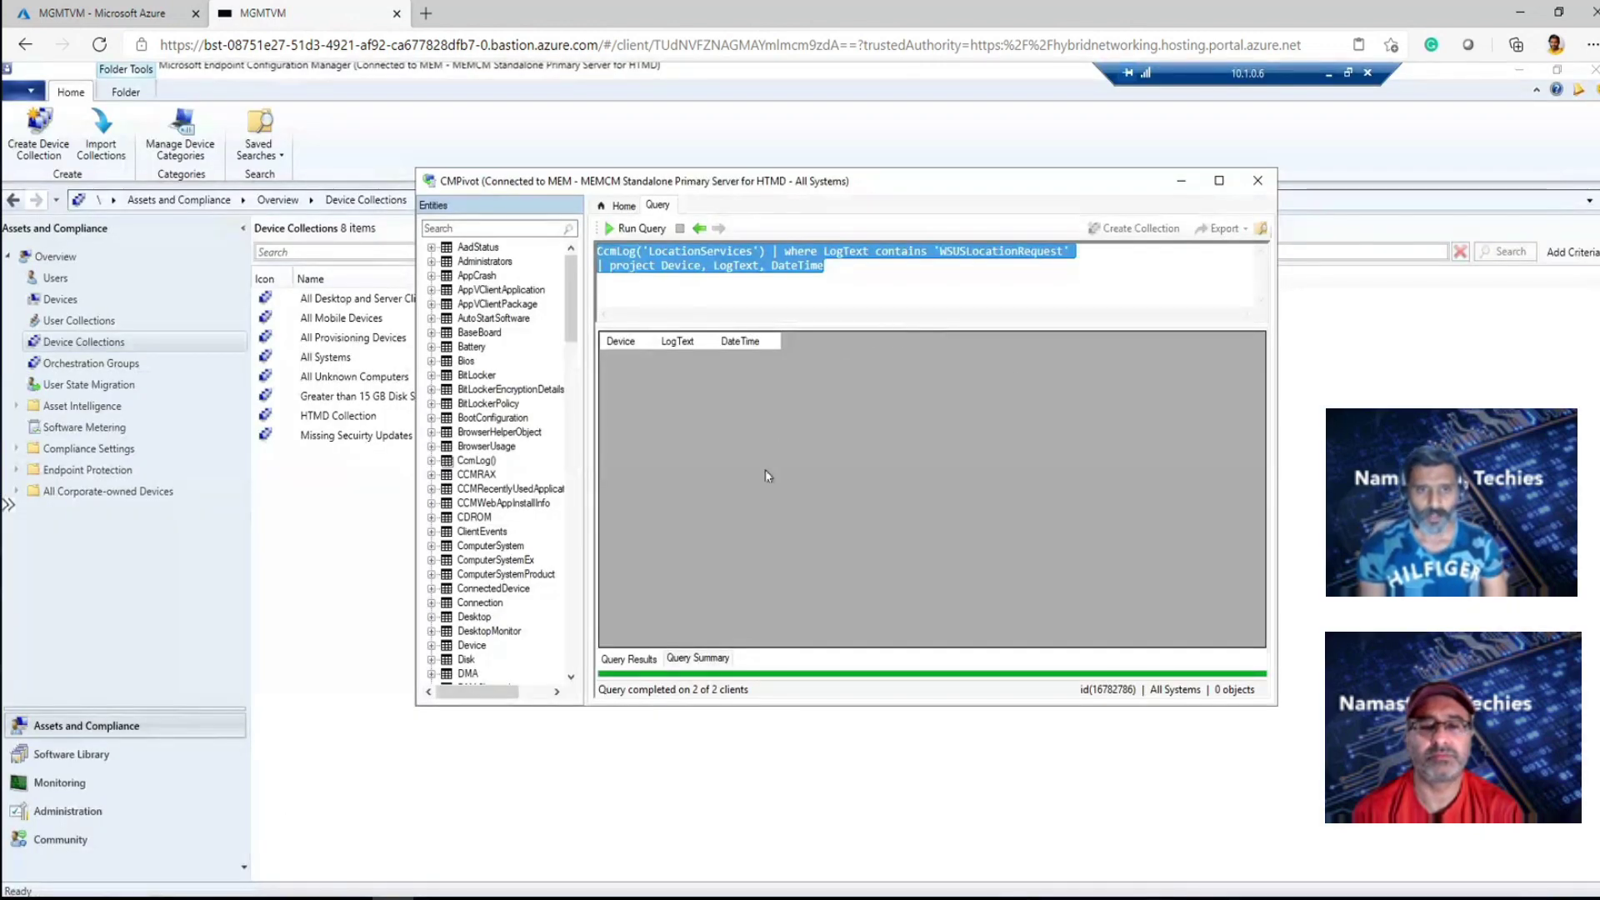
click(909, 271)
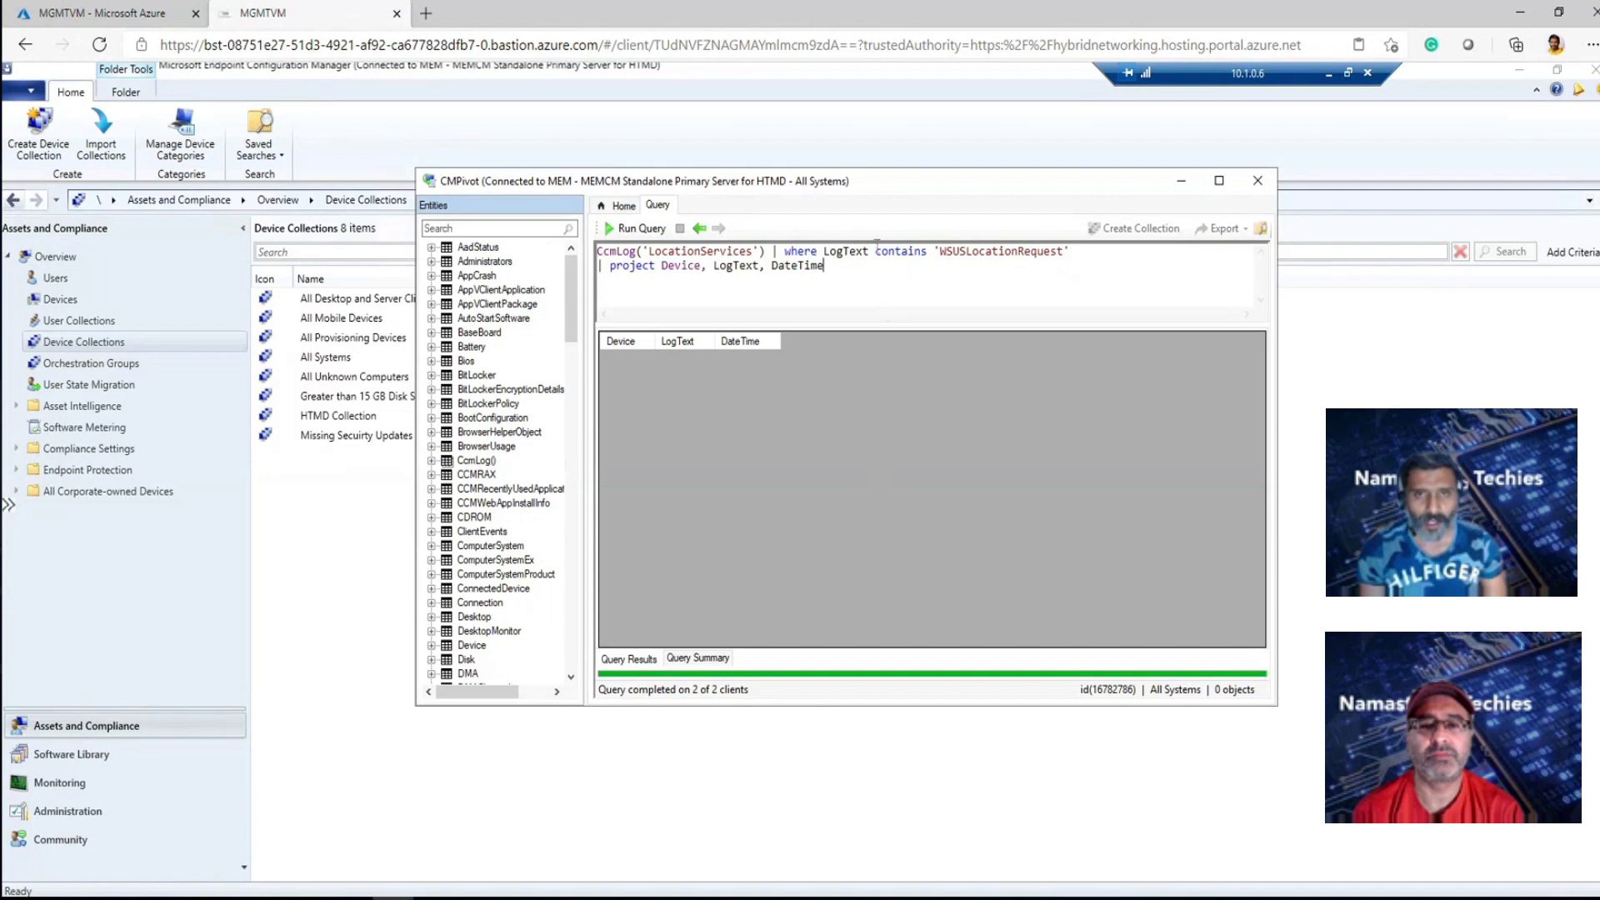
mouse_move(936, 251)
mouse_down()
mouse_move(1063, 251)
mouse_move(941, 256)
mouse_up()
click(1061, 250)
key(ctrl+v)
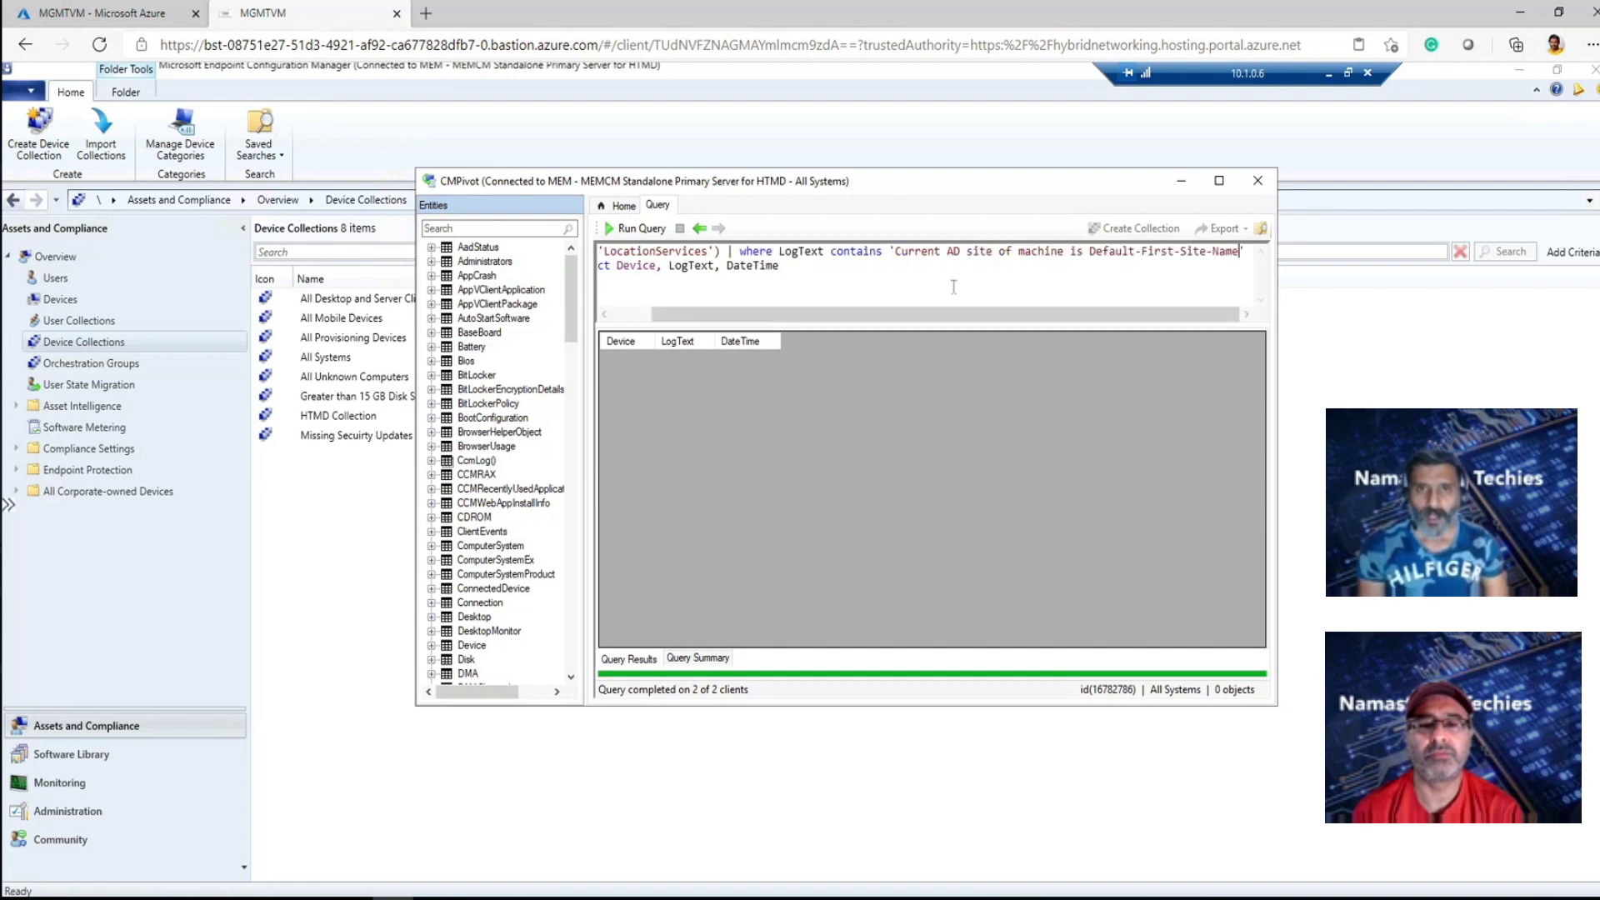
drag(813, 265, 597, 252)
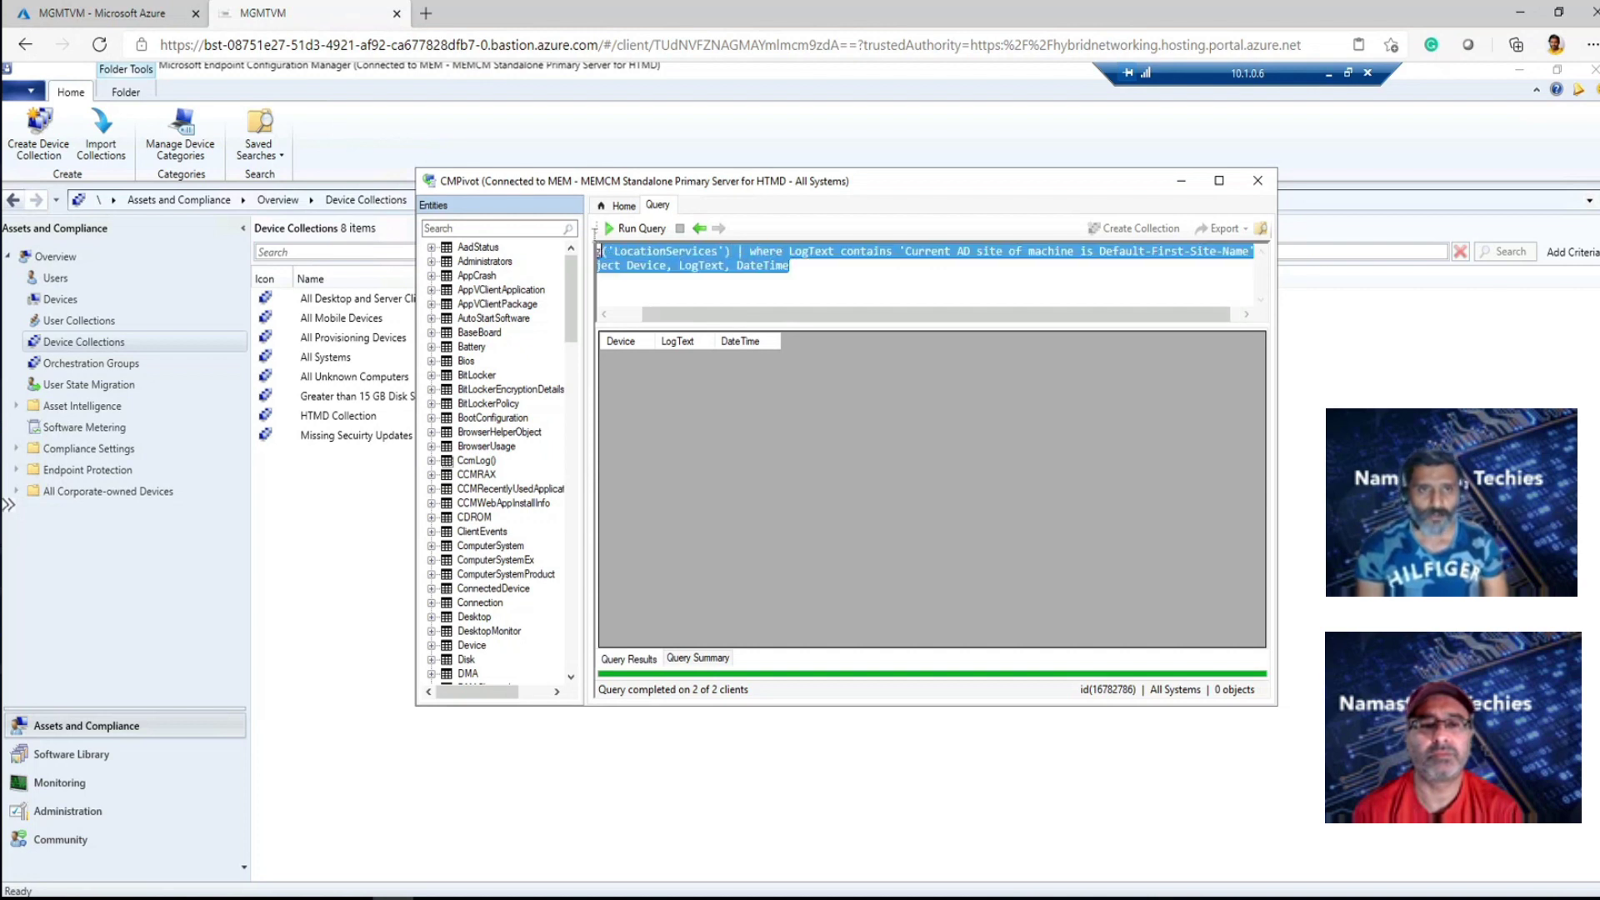
click(644, 230)
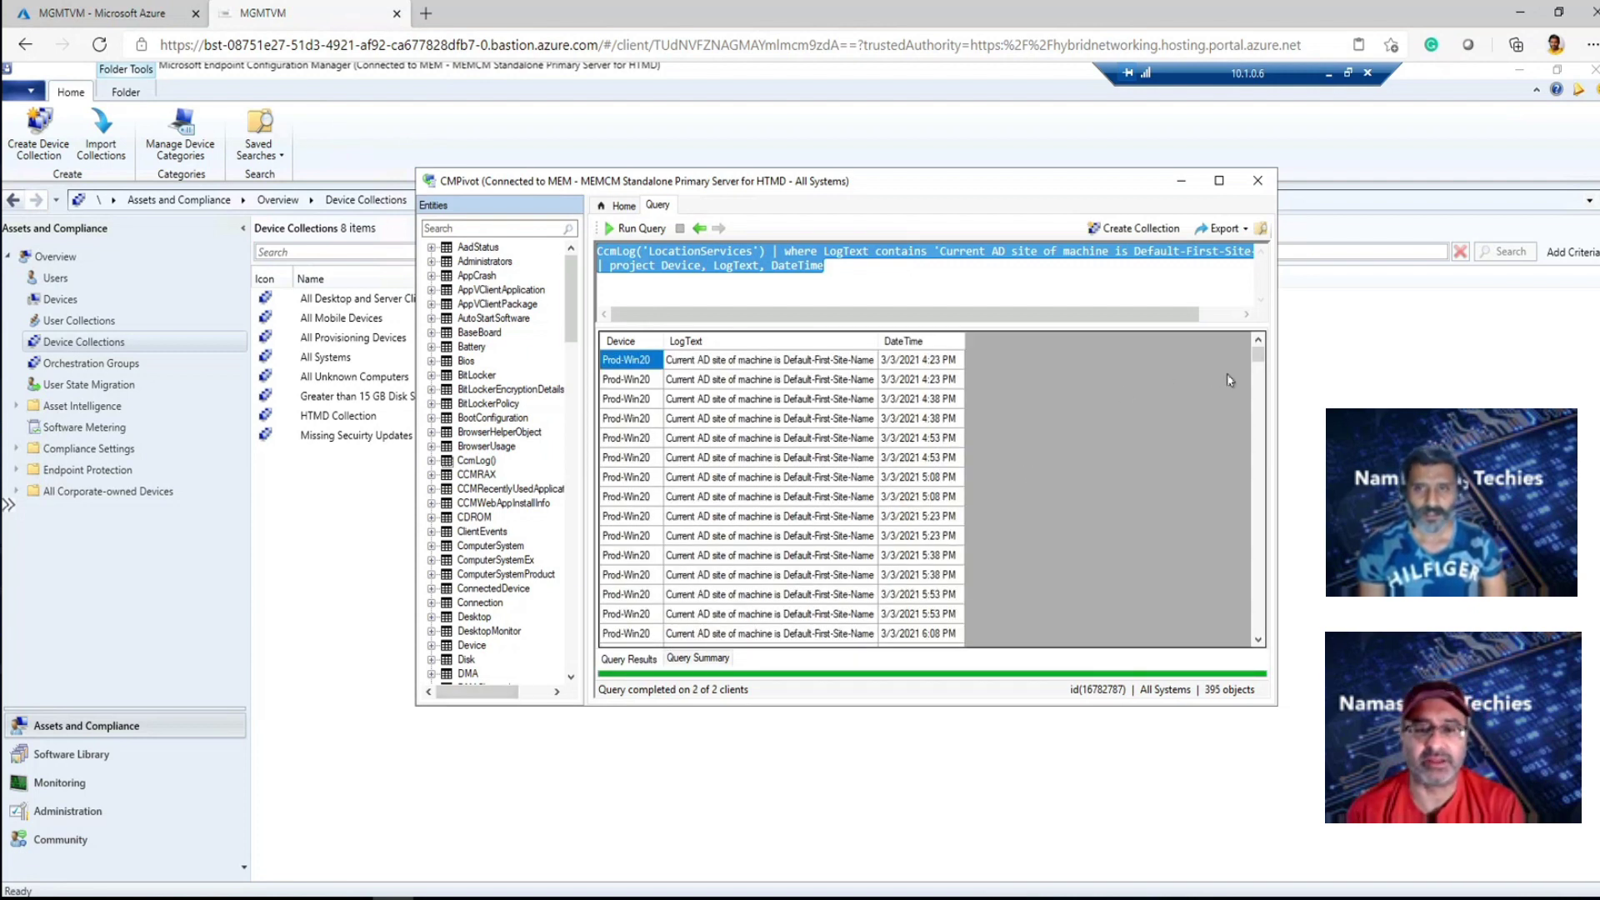
Look over the Prod-Win20 log results and the options for exporting them
drag(1258, 357, 1262, 403)
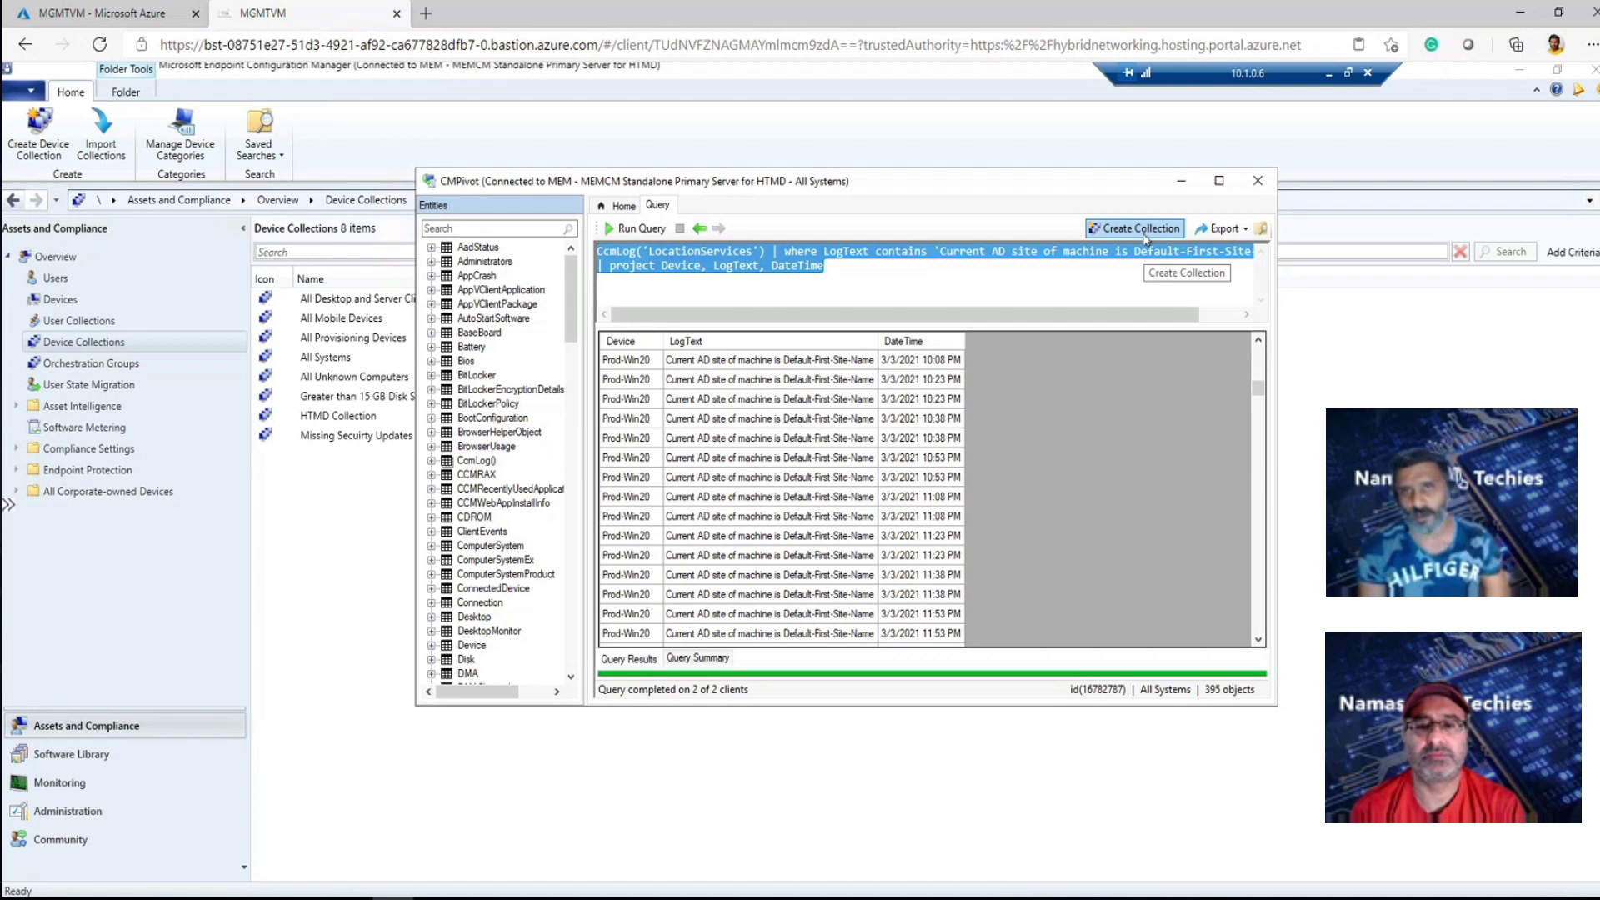
click(1230, 235)
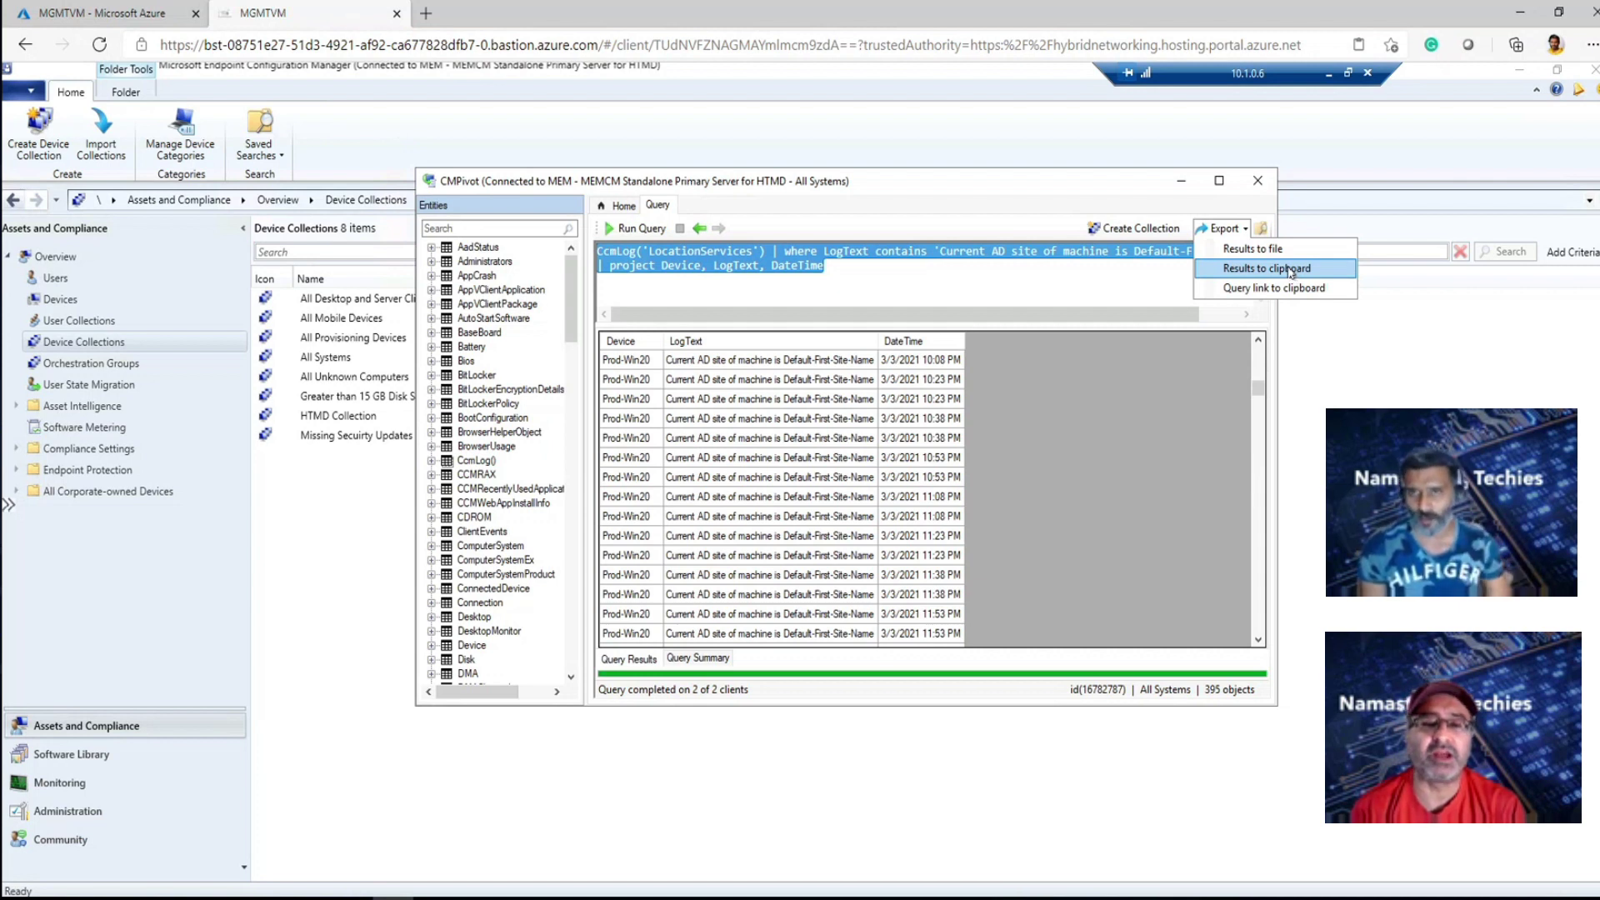
click(1175, 233)
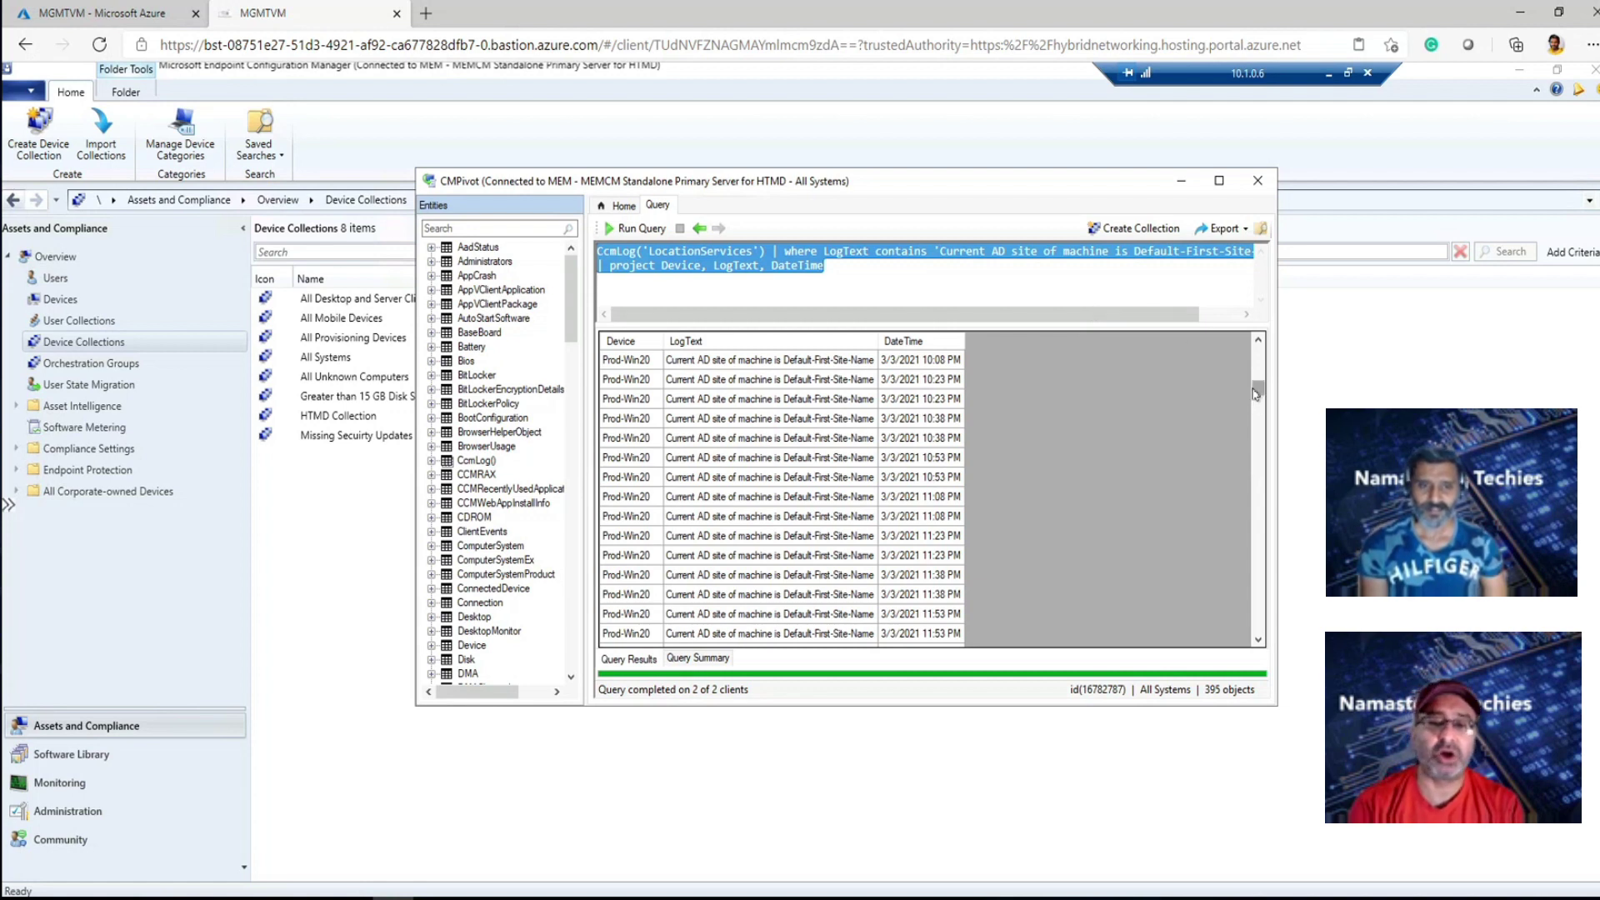
Examine the remaining AD site log entries by date and time, down to the PROD-WIN21 rows
click(1258, 640)
click(1259, 640)
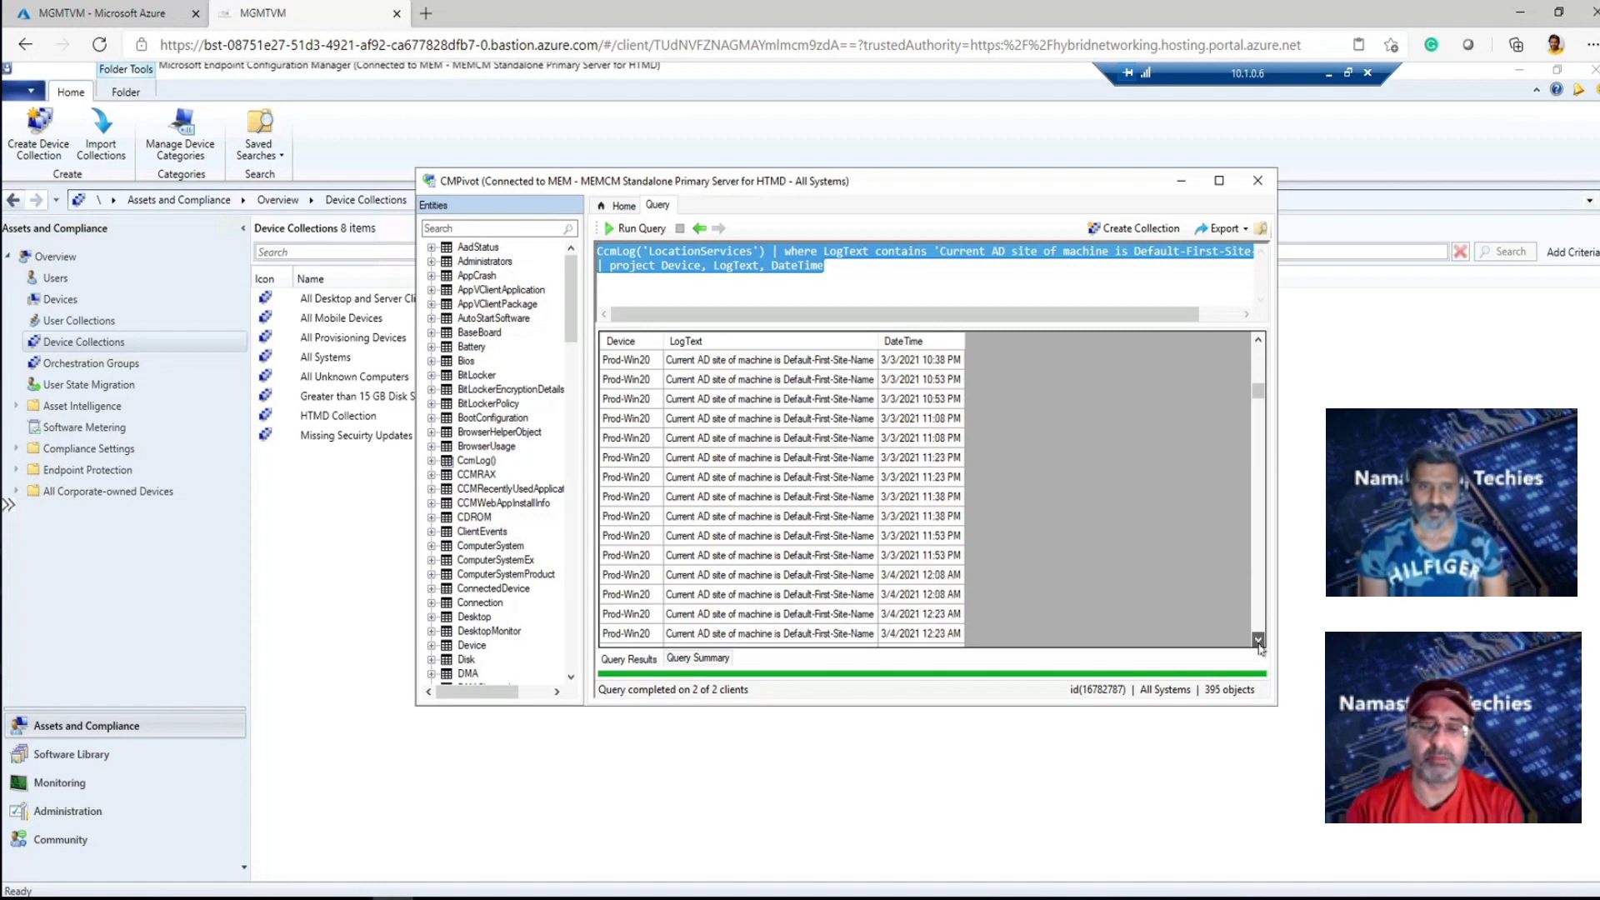
click(1259, 640)
click(1259, 640)
click(1258, 640)
click(1259, 640)
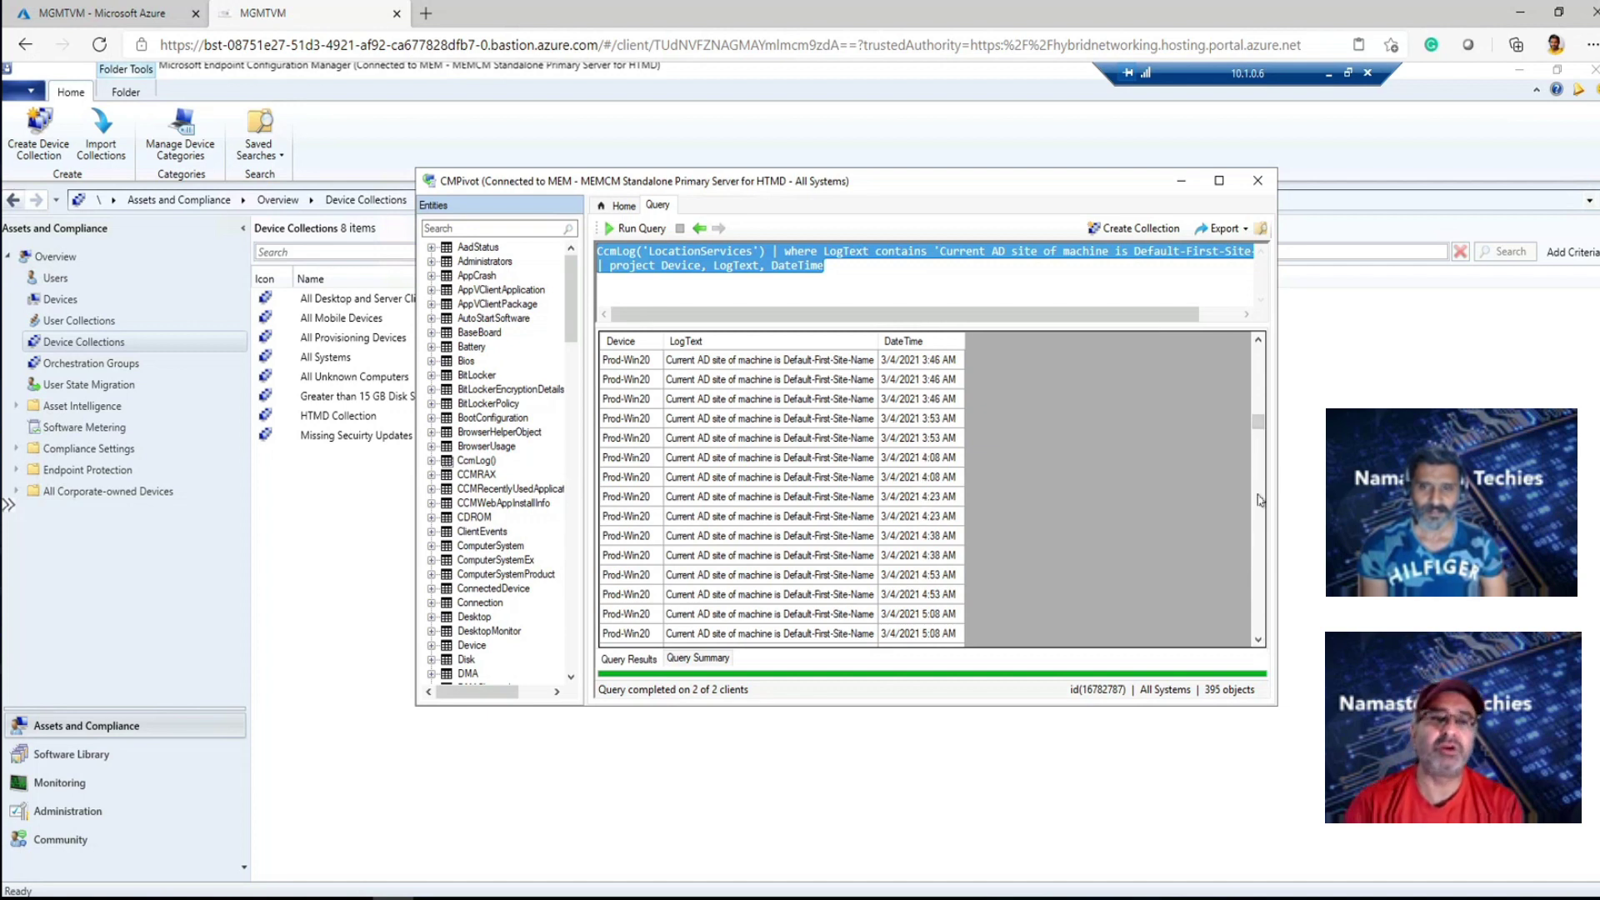
click(1263, 540)
click(1262, 543)
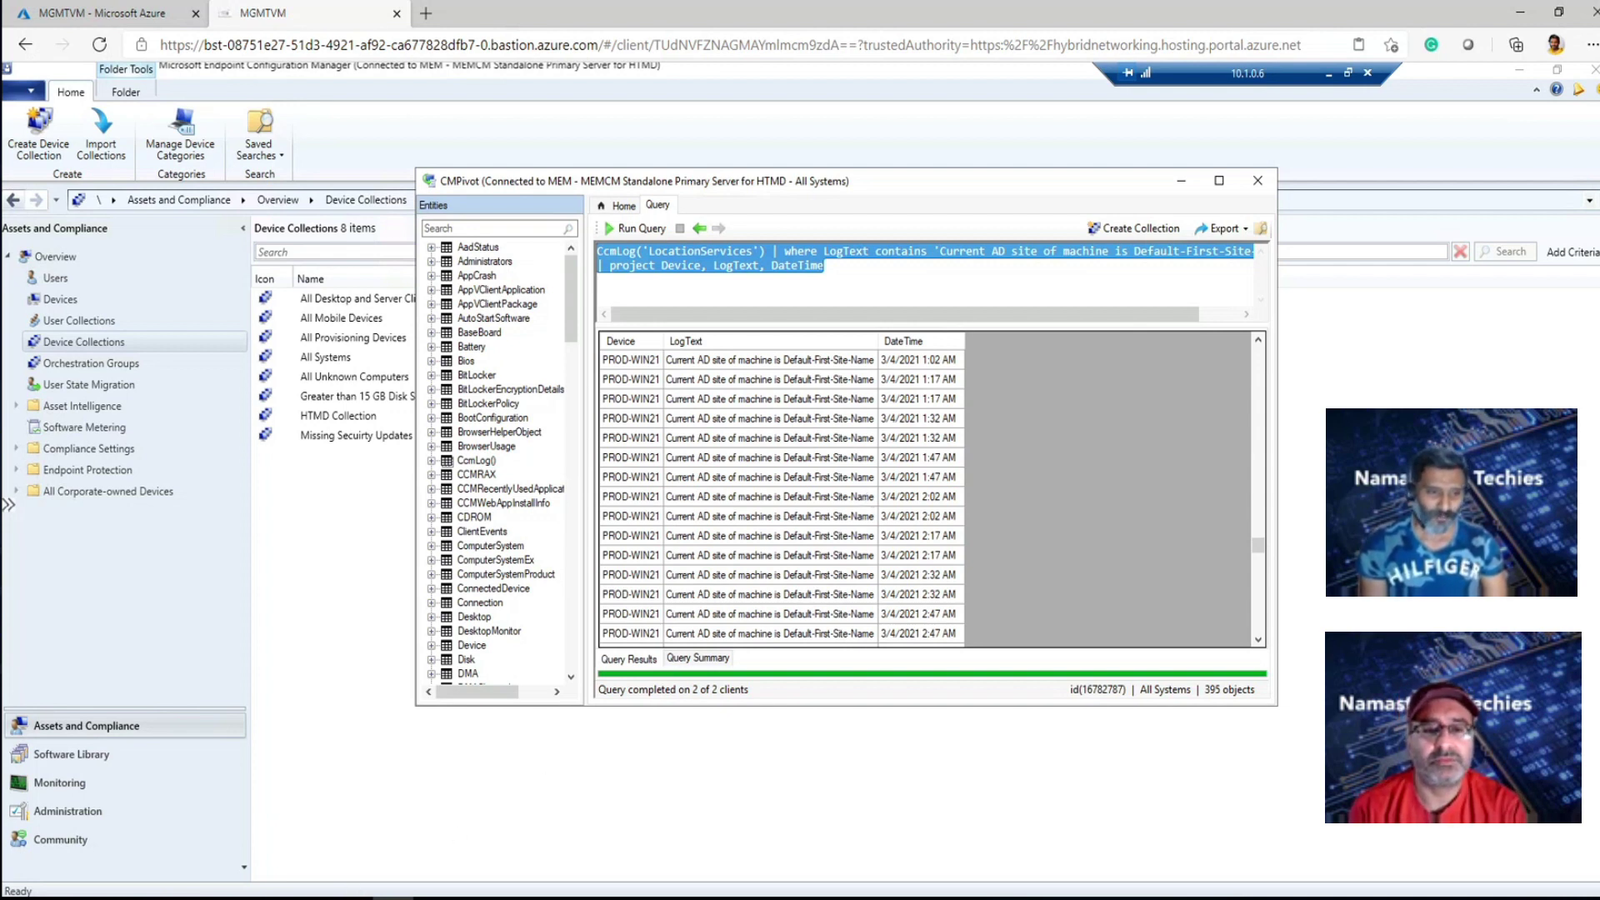
Copy the query CCMRecentlyUsedApplications | where CompanyName like '%Microsoft%' from CMPivot Queries.txt in Notepad
key(alt+Tab)
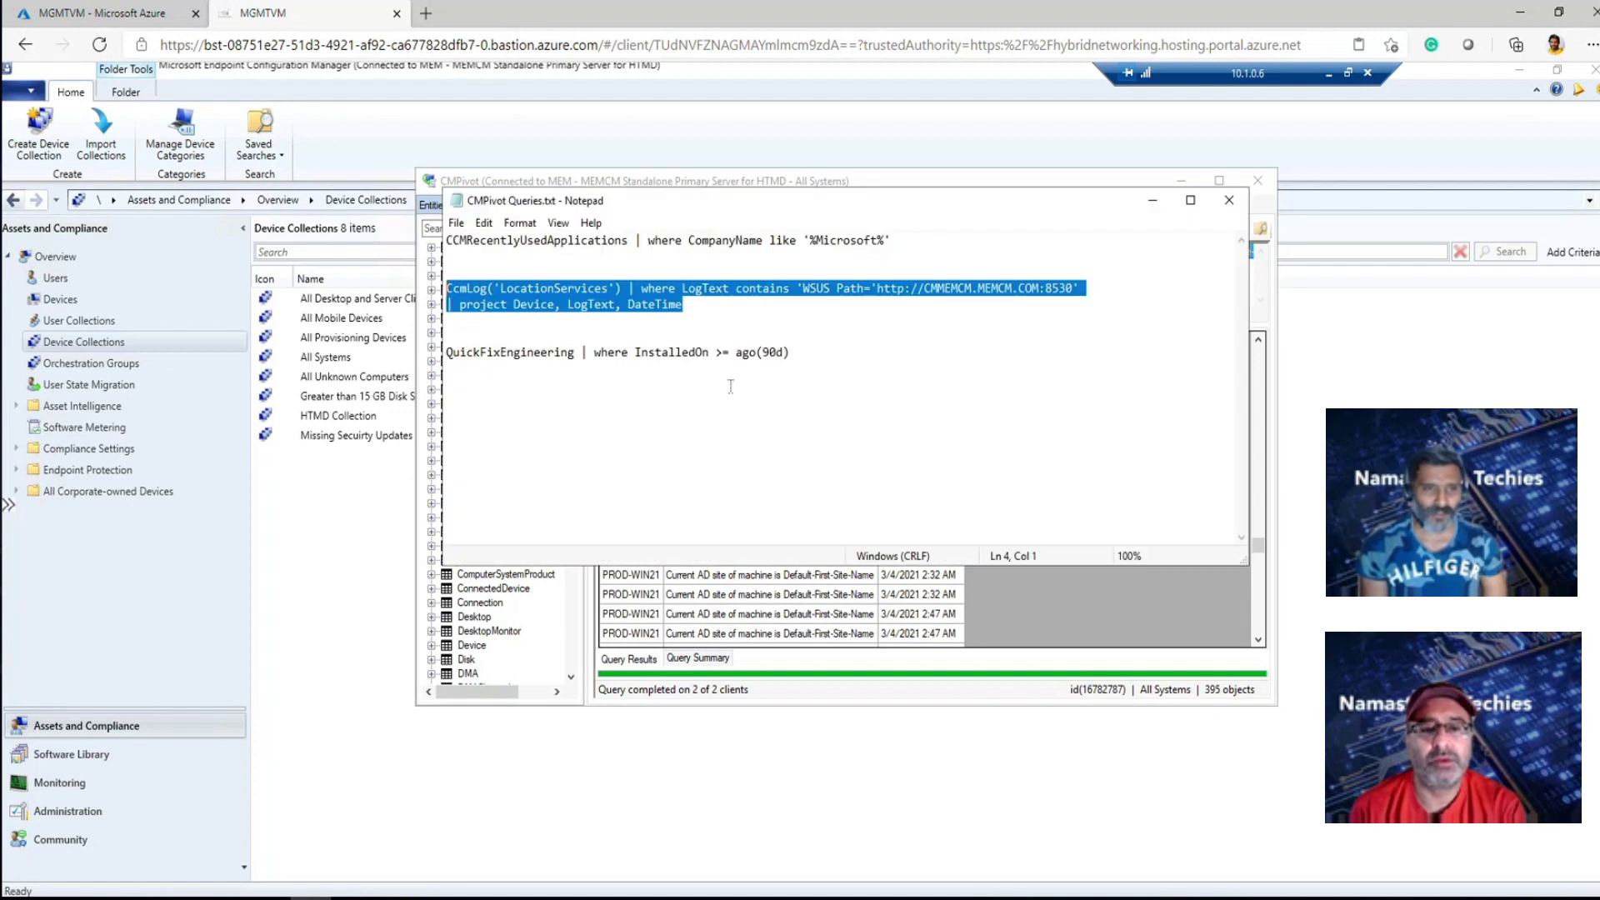
drag(916, 241, 435, 243)
key(ctrl+c)
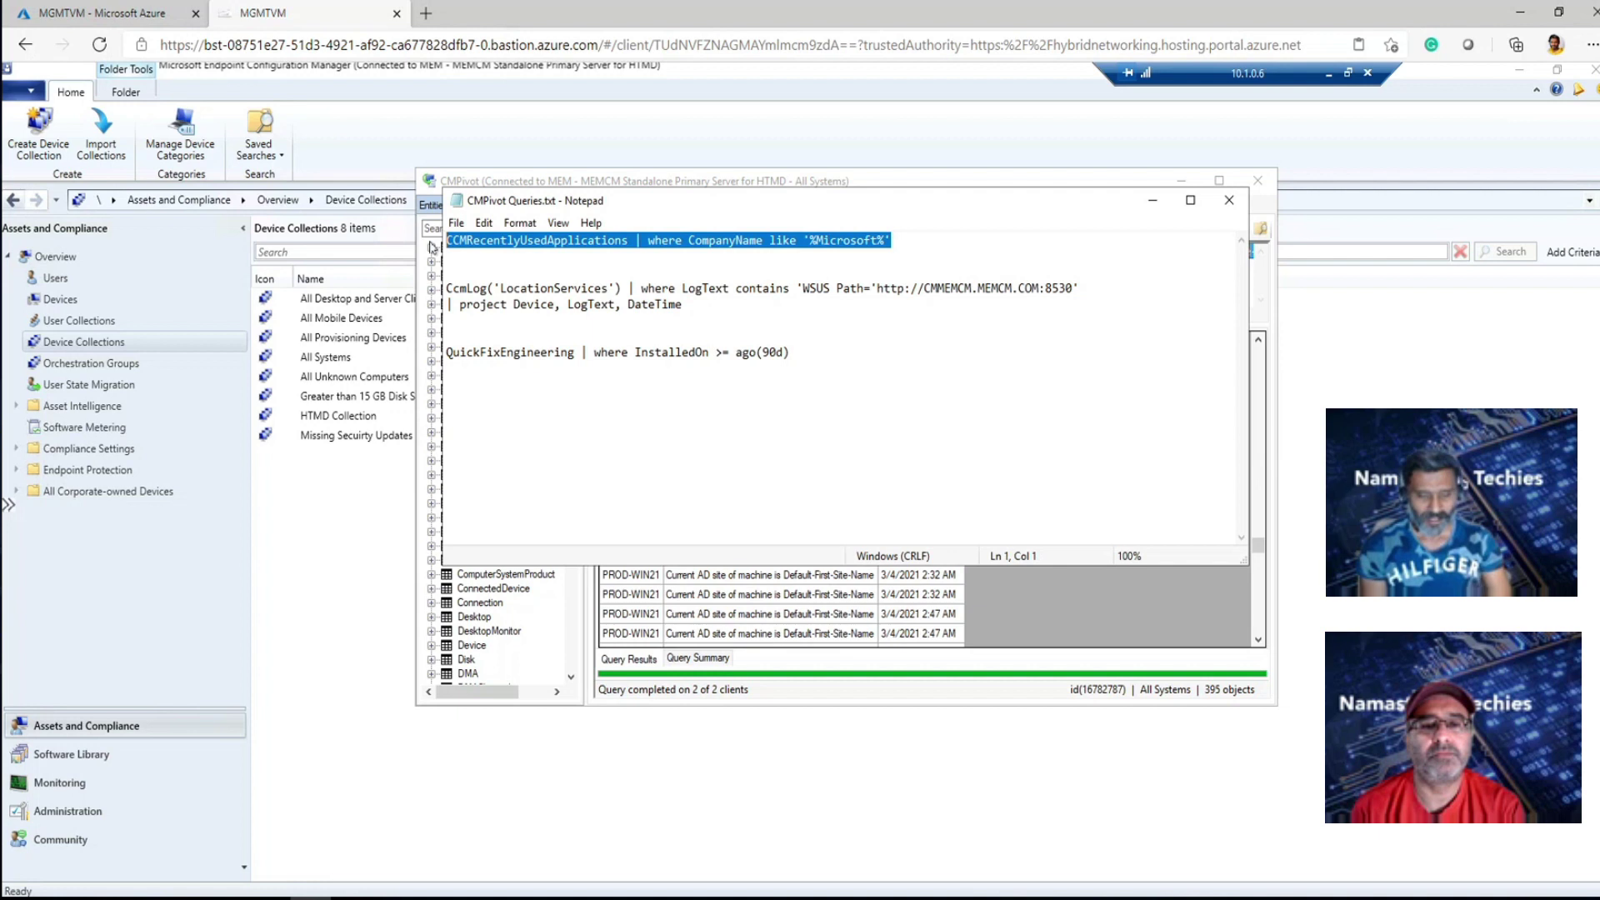
click(1152, 204)
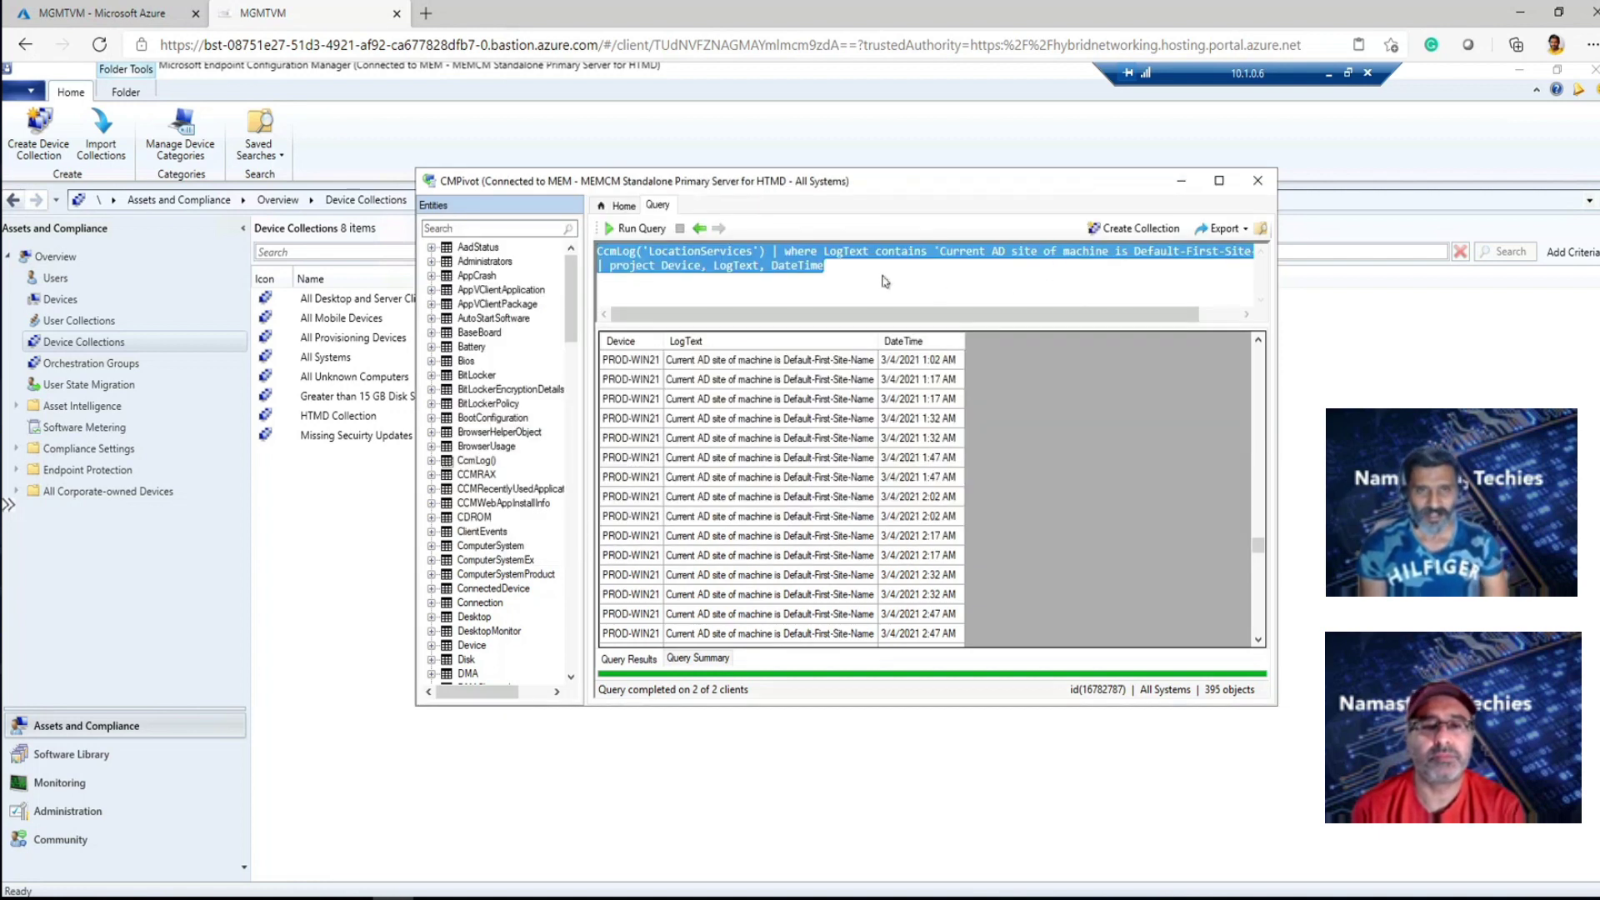
Replace the CcmLog query with CCMRecentlyUsedApplications | where CompanyName like '%Microsoft%' and run it
click(842, 269)
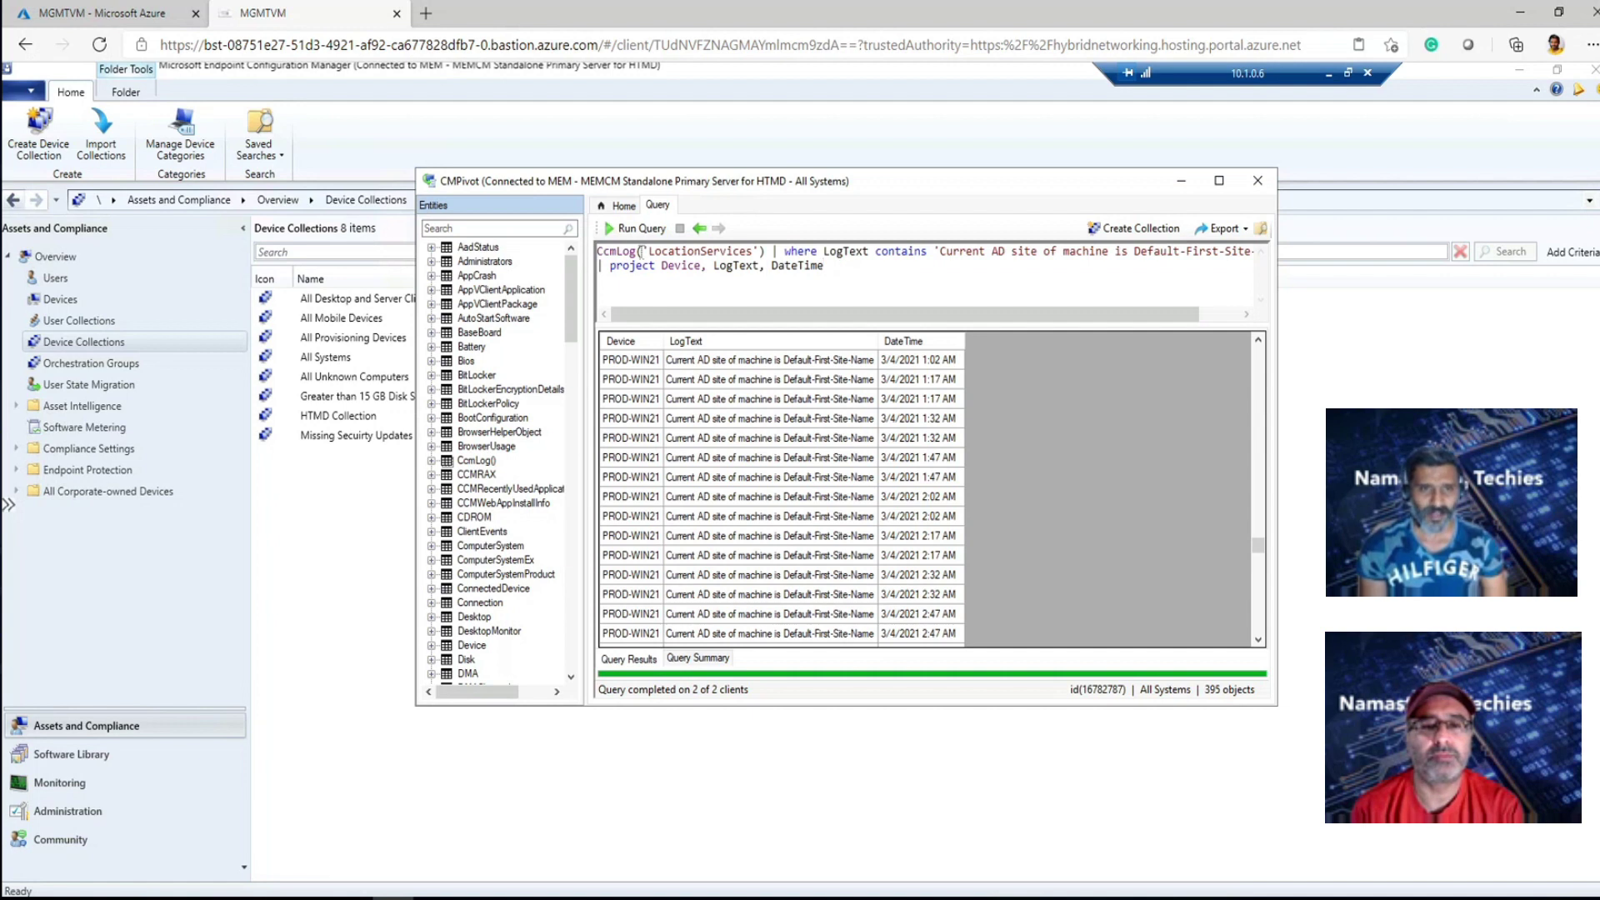
key(ctrl+a)
key(ctrl+v)
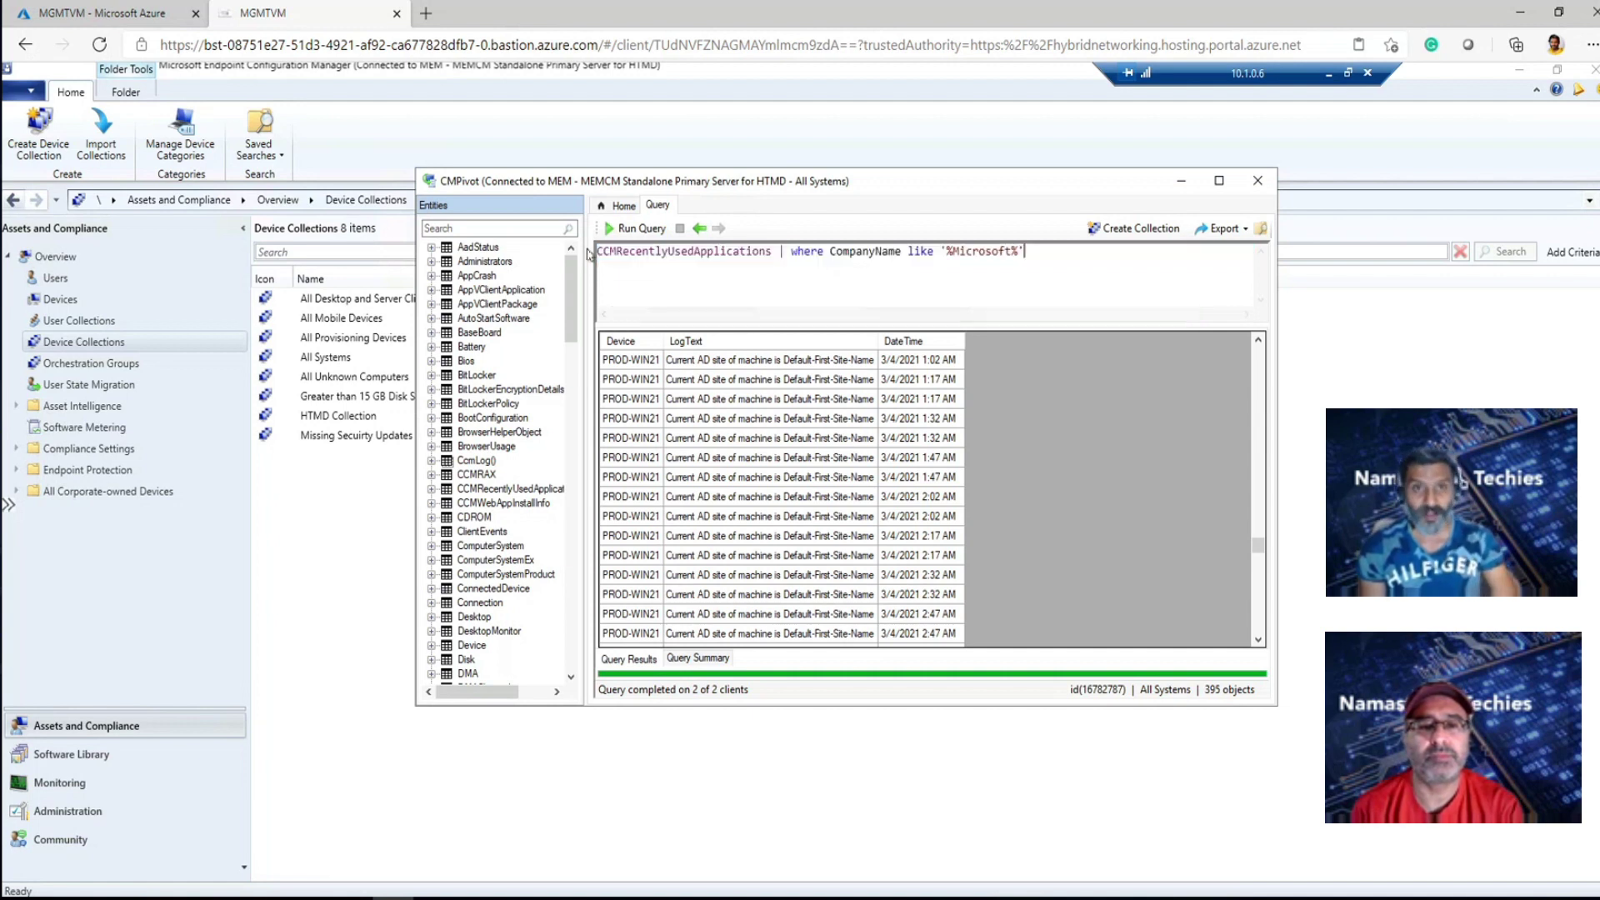
drag(1026, 251, 595, 259)
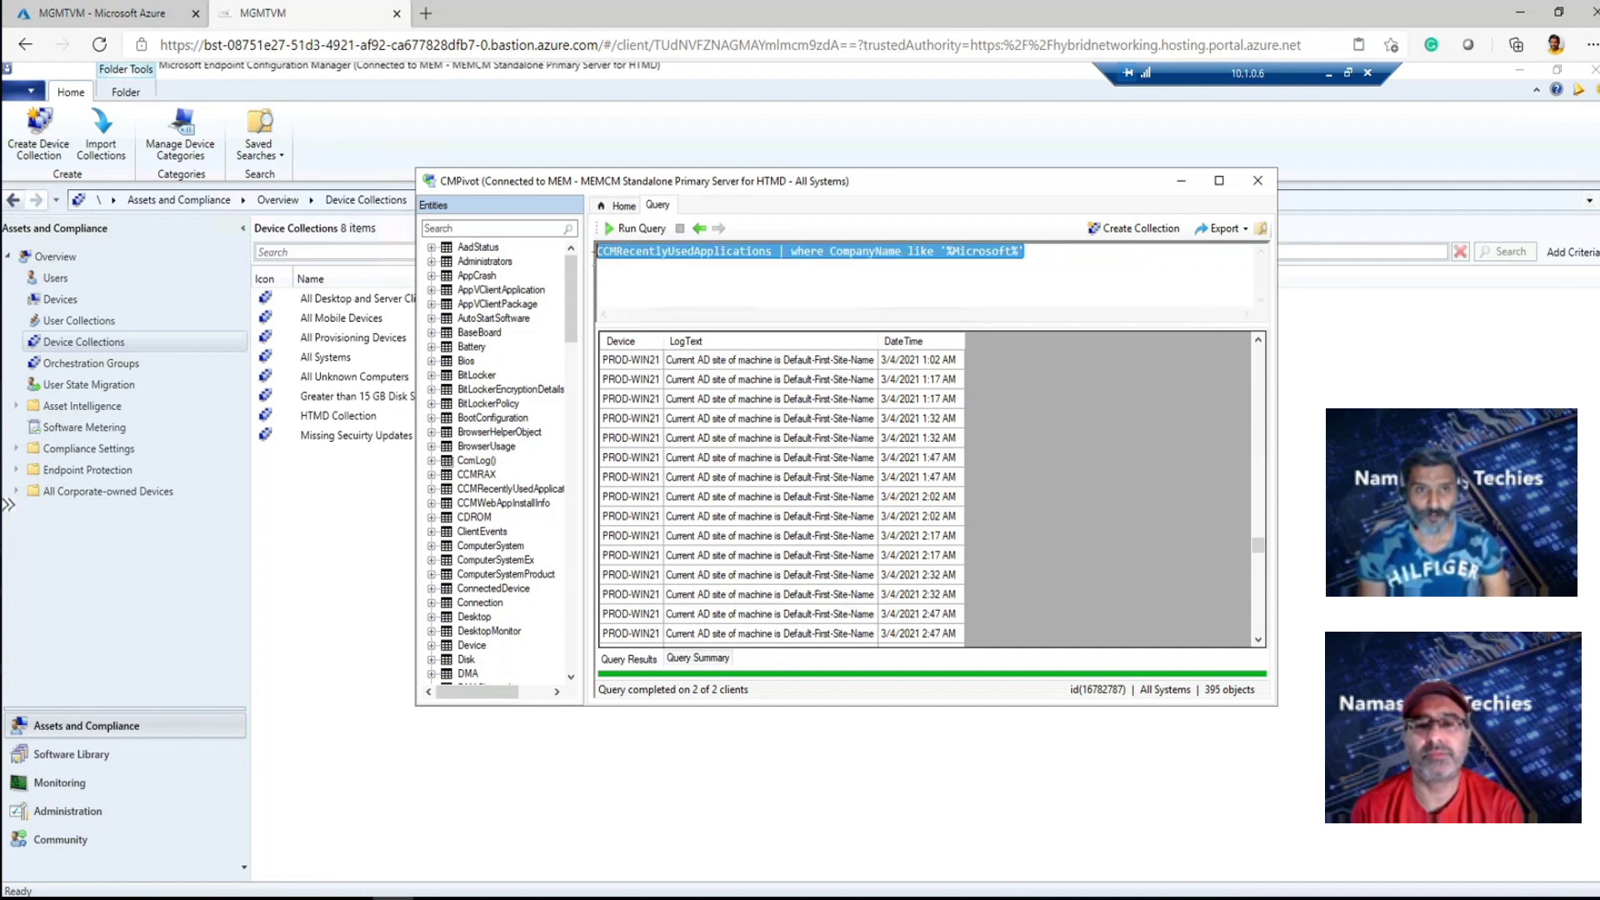
click(640, 229)
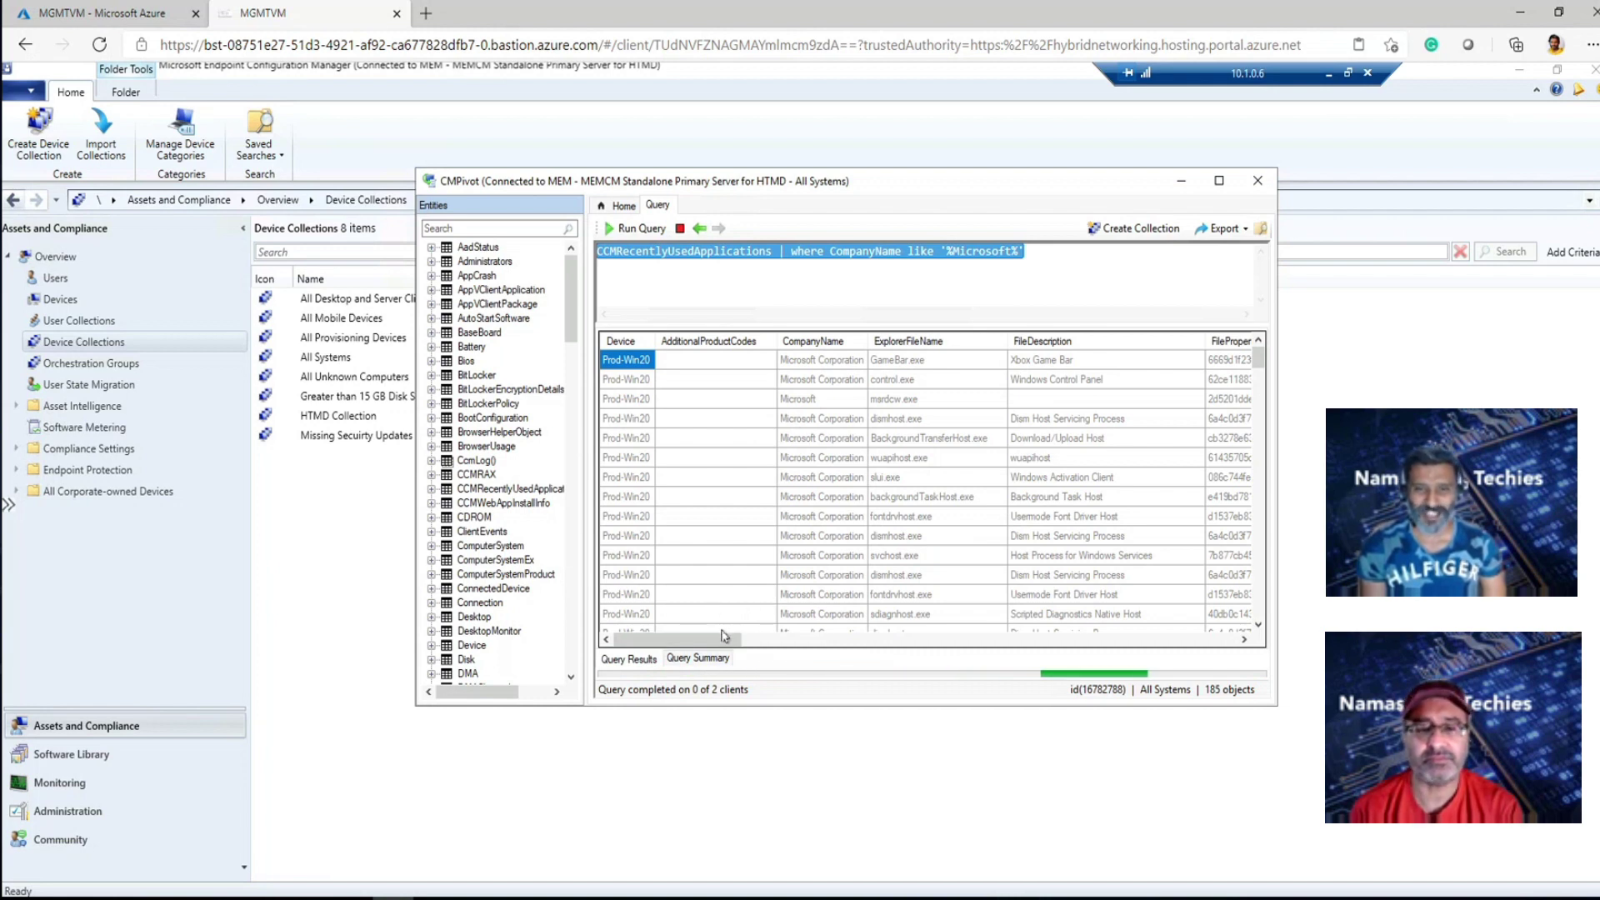
Look over the recently used applications results and glance at the CMPivot architecture article in the browser
mouse_move(1260, 356)
mouse_down()
mouse_move(1262, 573)
mouse_move(1260, 355)
mouse_up()
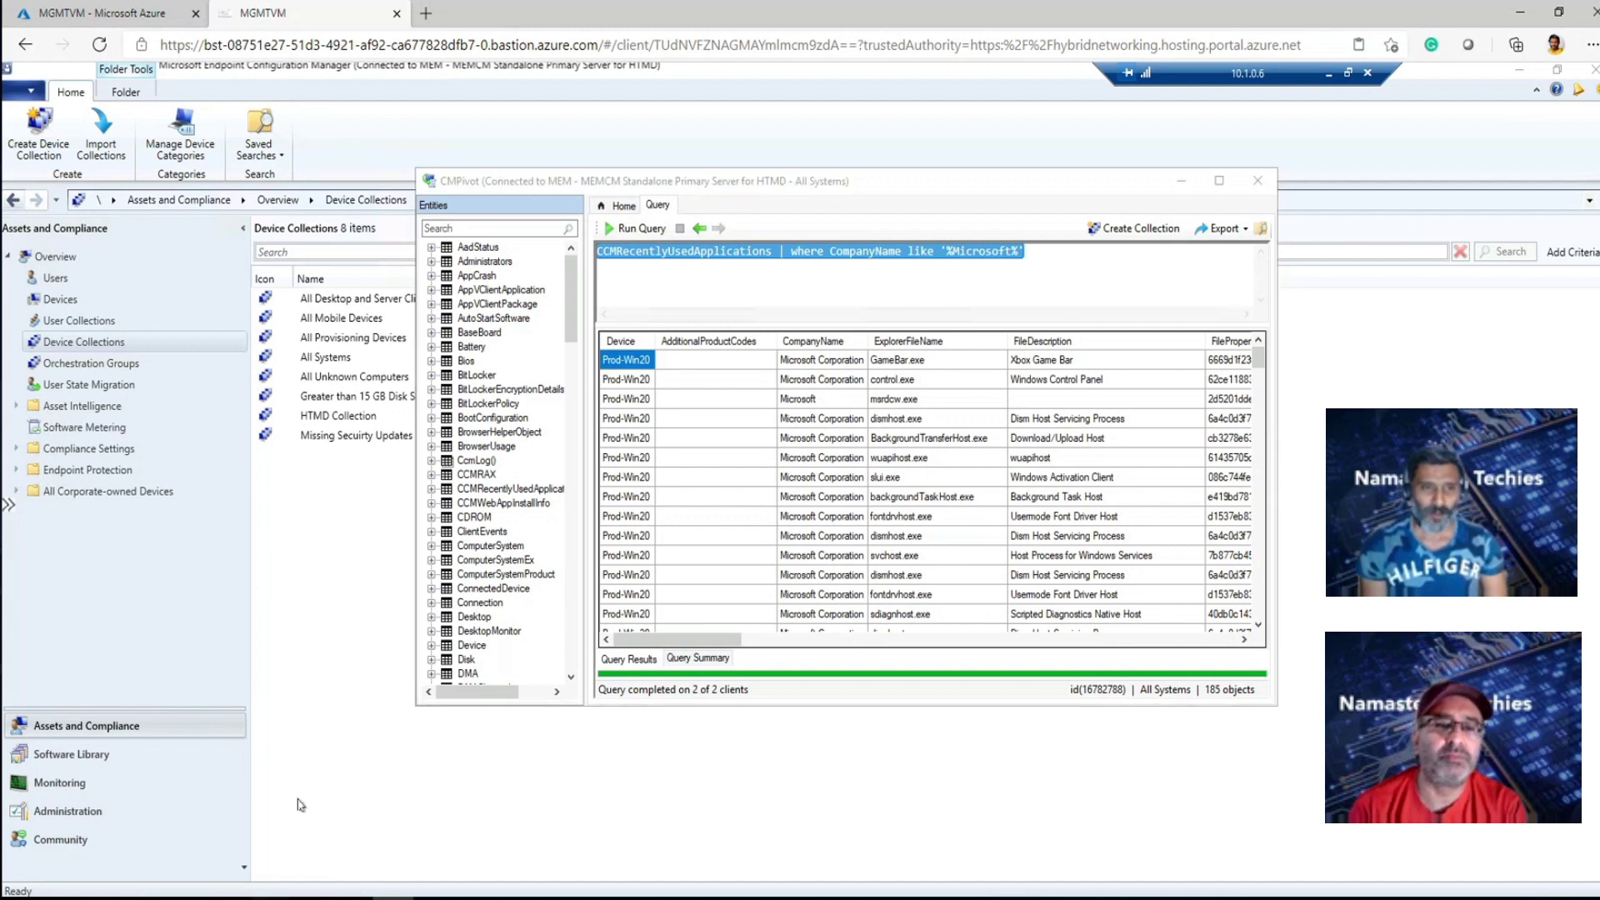
click(270, 898)
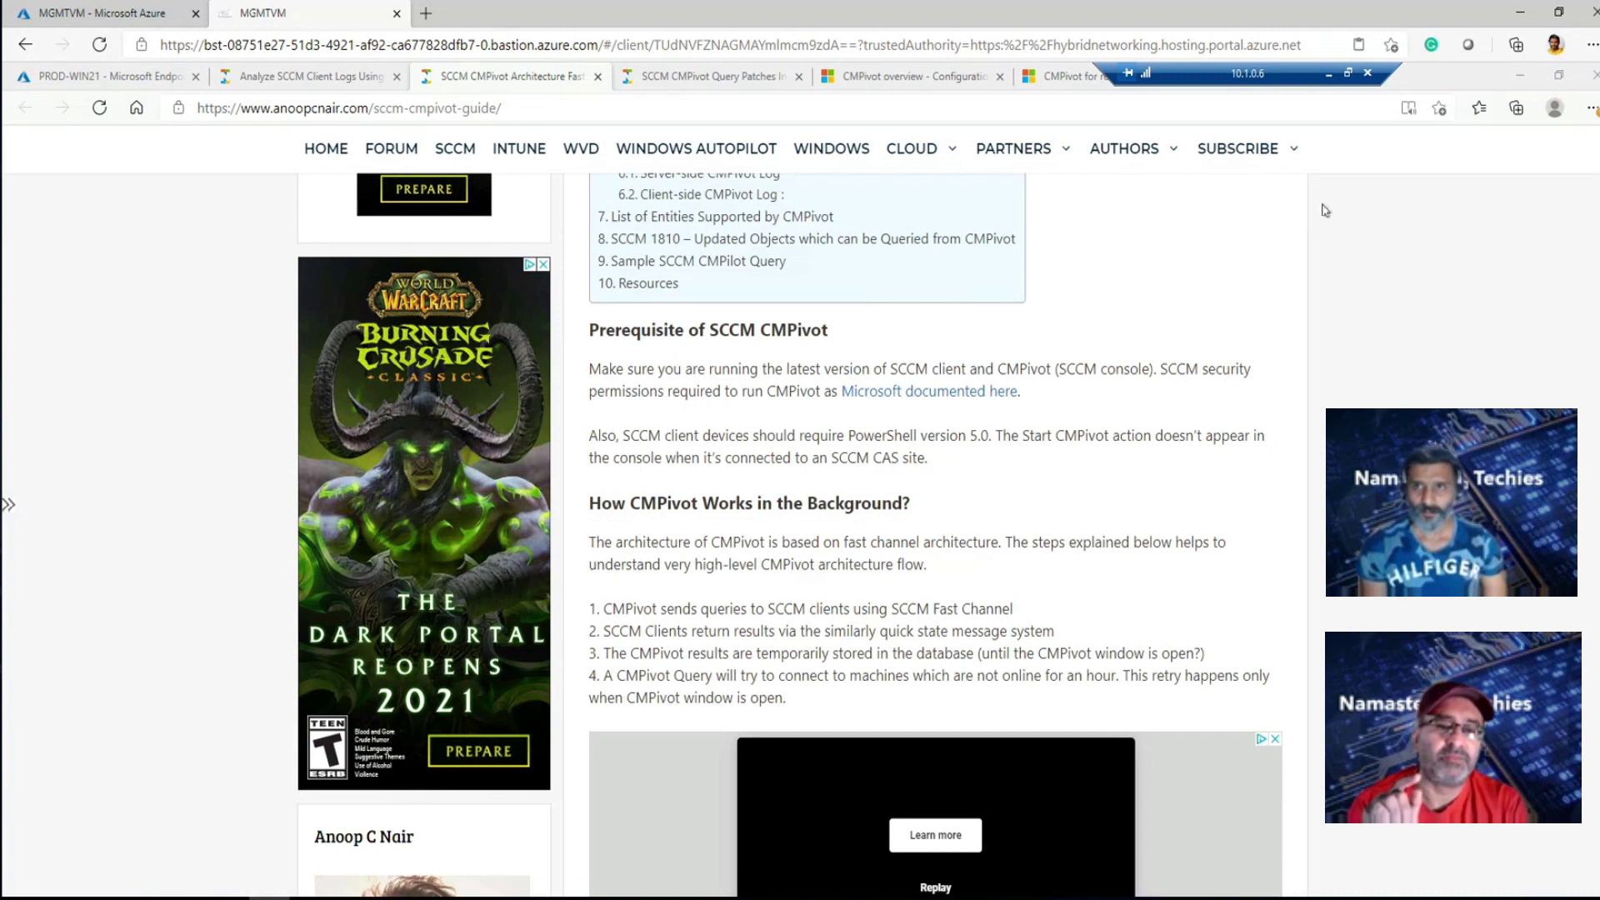
click(1528, 74)
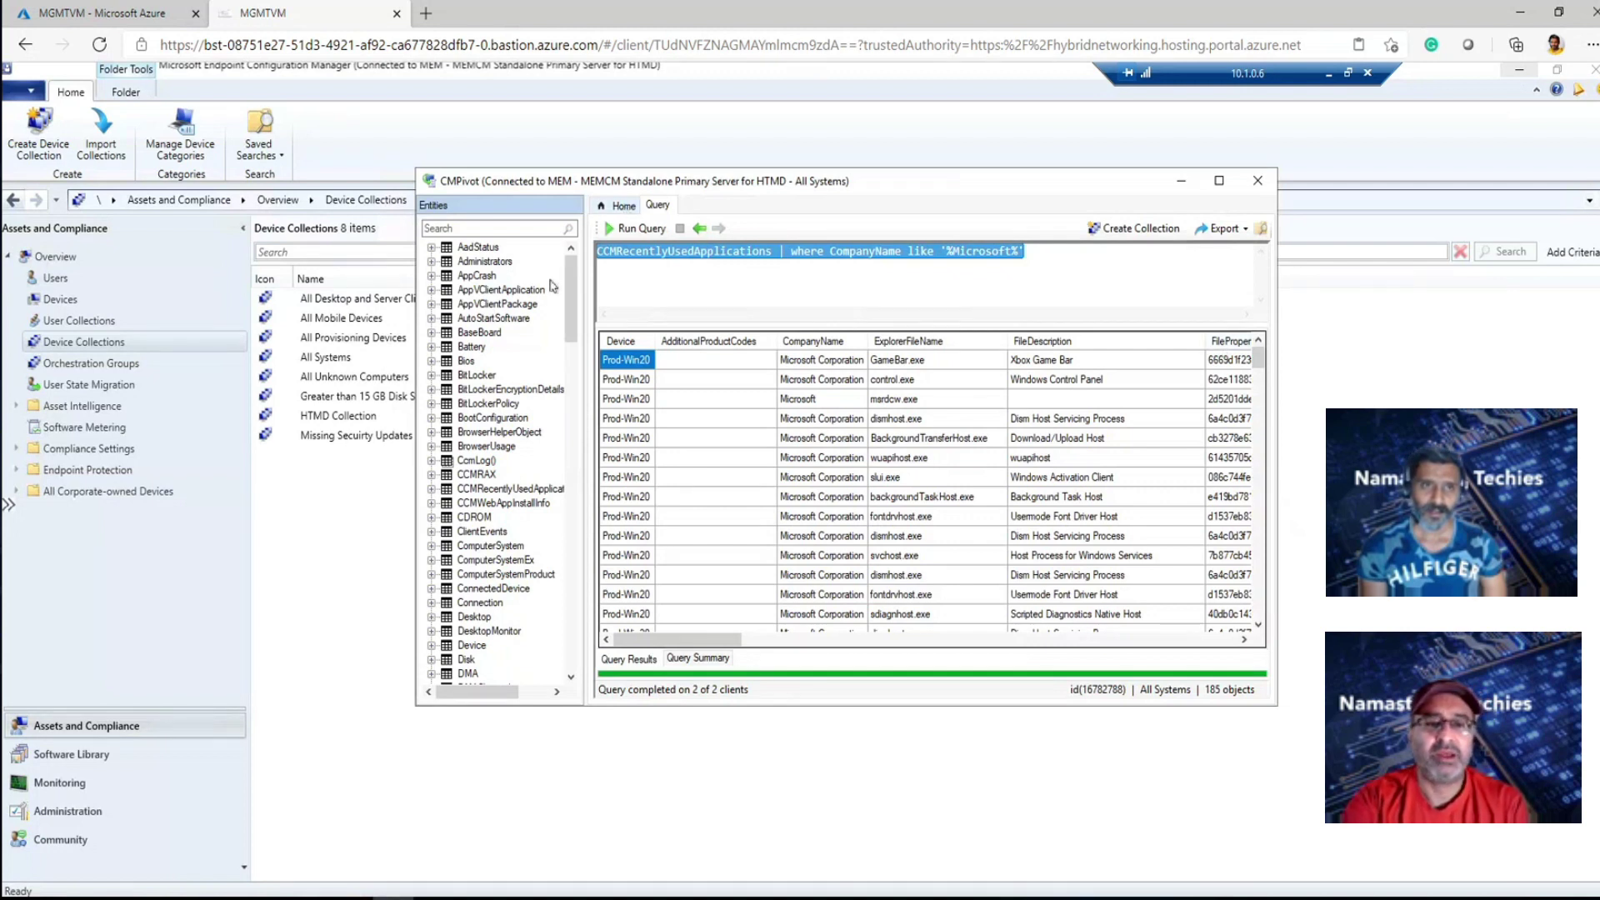
Insert the Device entity as the query text in place of the CCMRecentlyUsedApplications query
drag(574, 304, 571, 346)
click(472, 390)
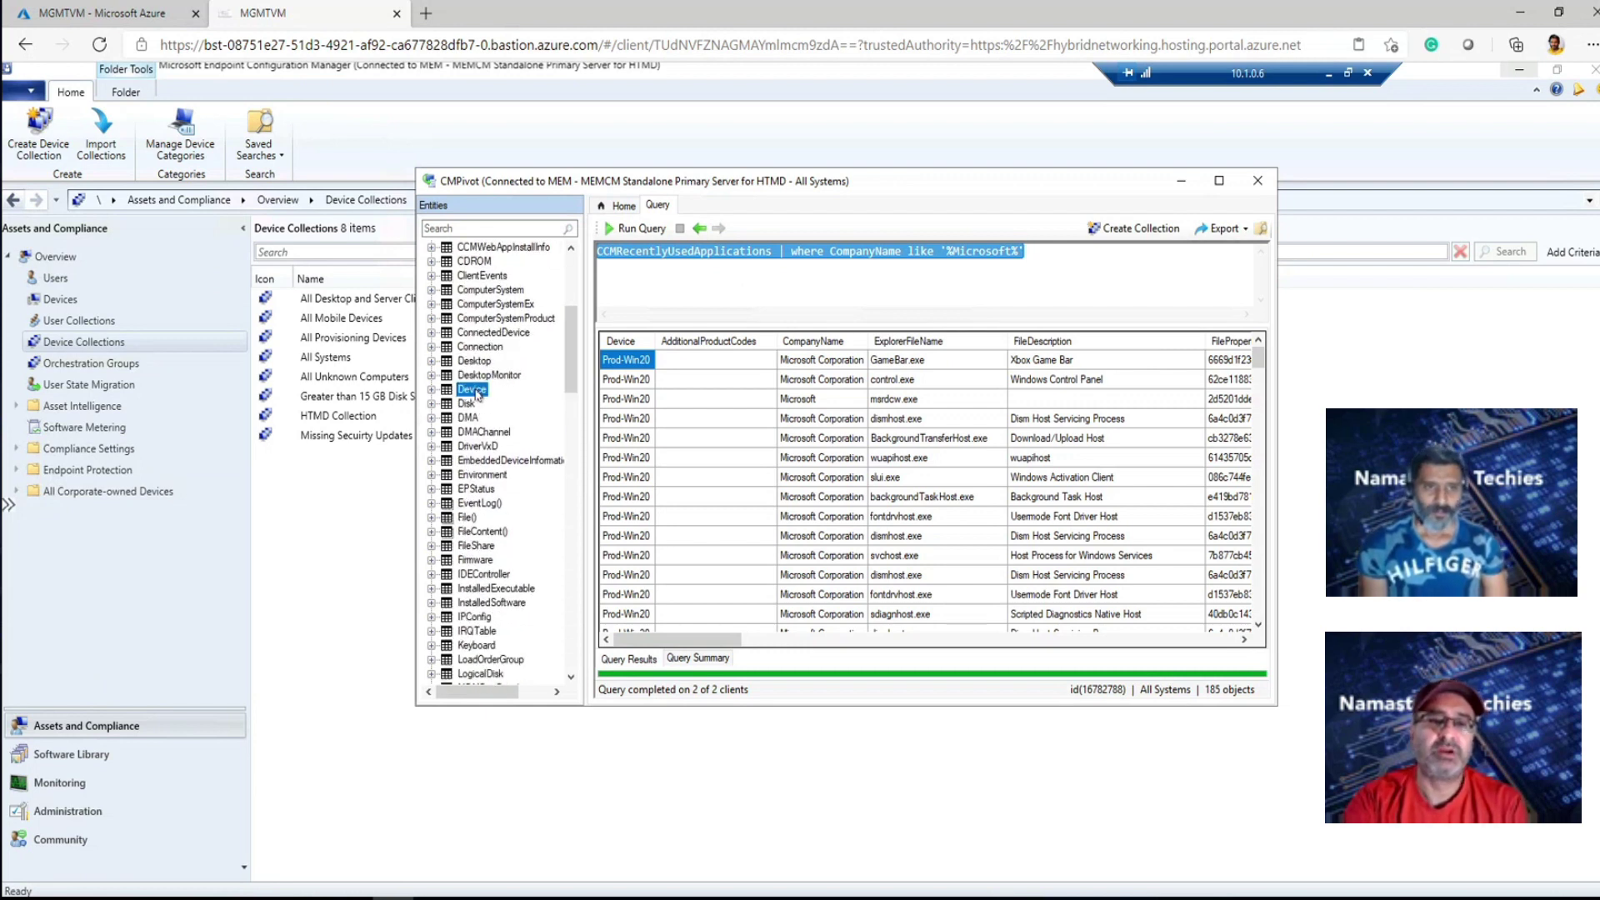
right_click(477, 394)
click(500, 401)
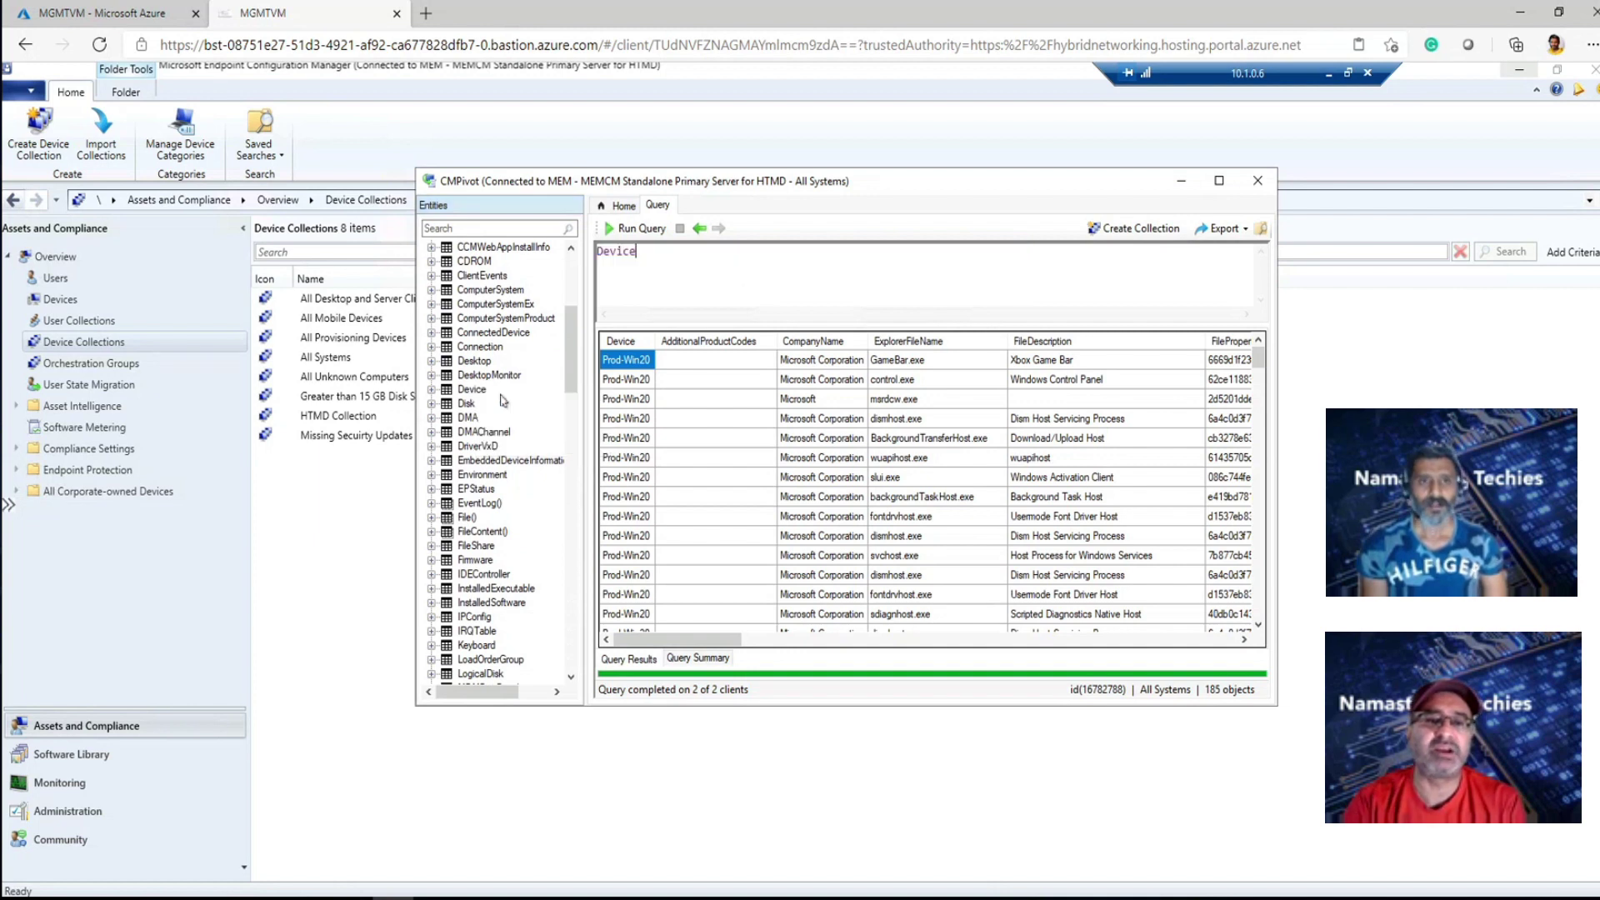
Run the Device query, and review the queries overview and supported entities list on CMPivot's welcome page before returning to the query
click(638, 229)
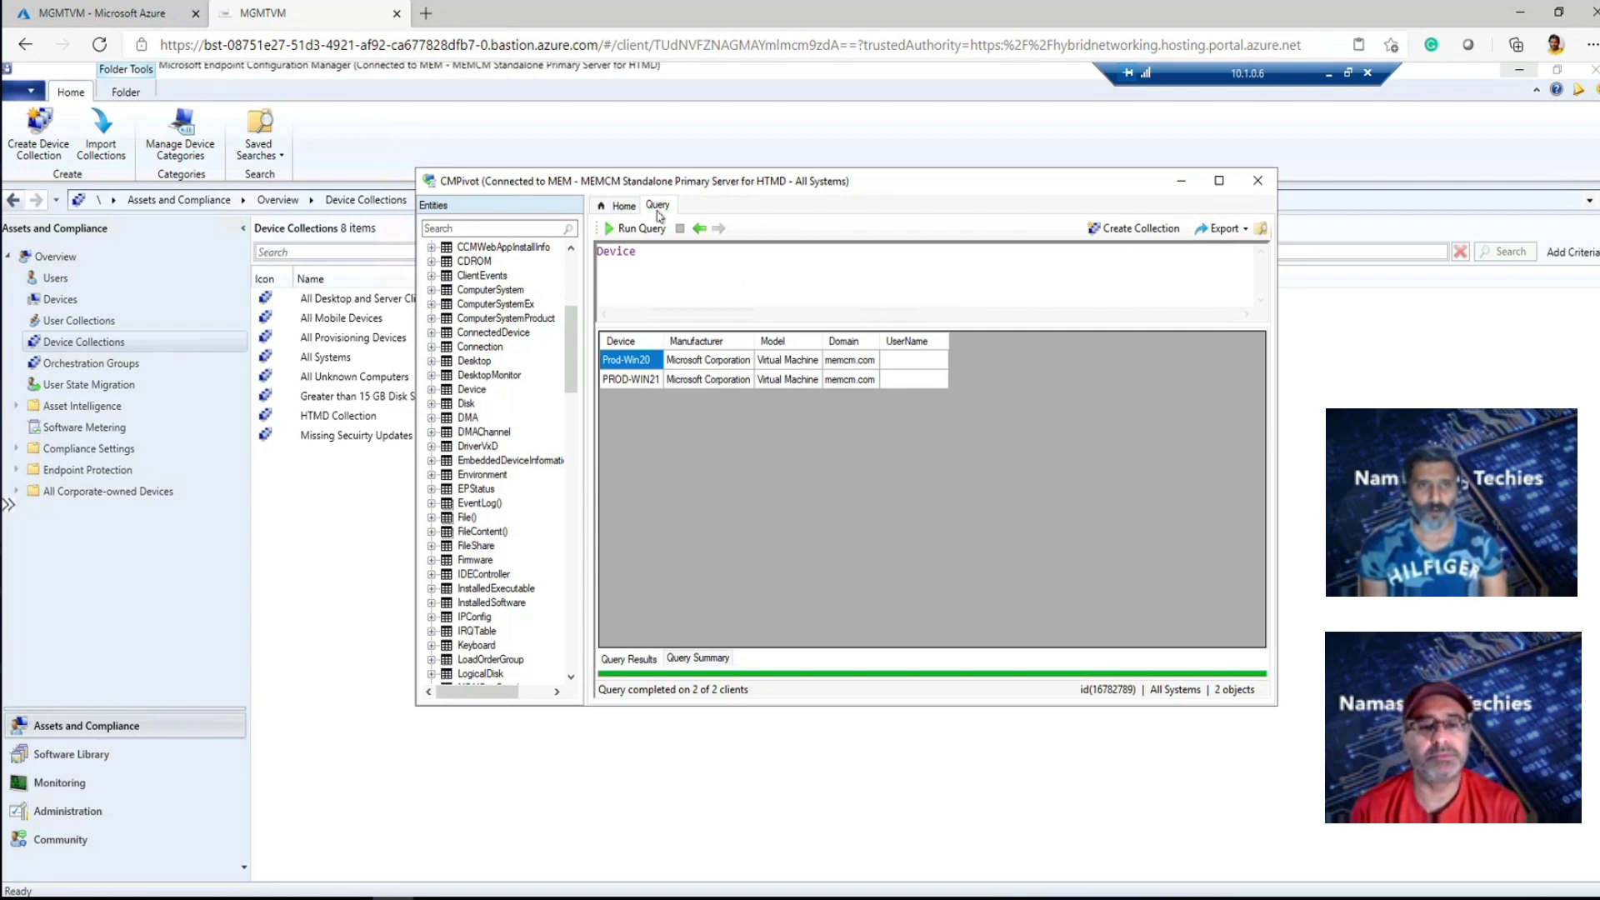
click(621, 206)
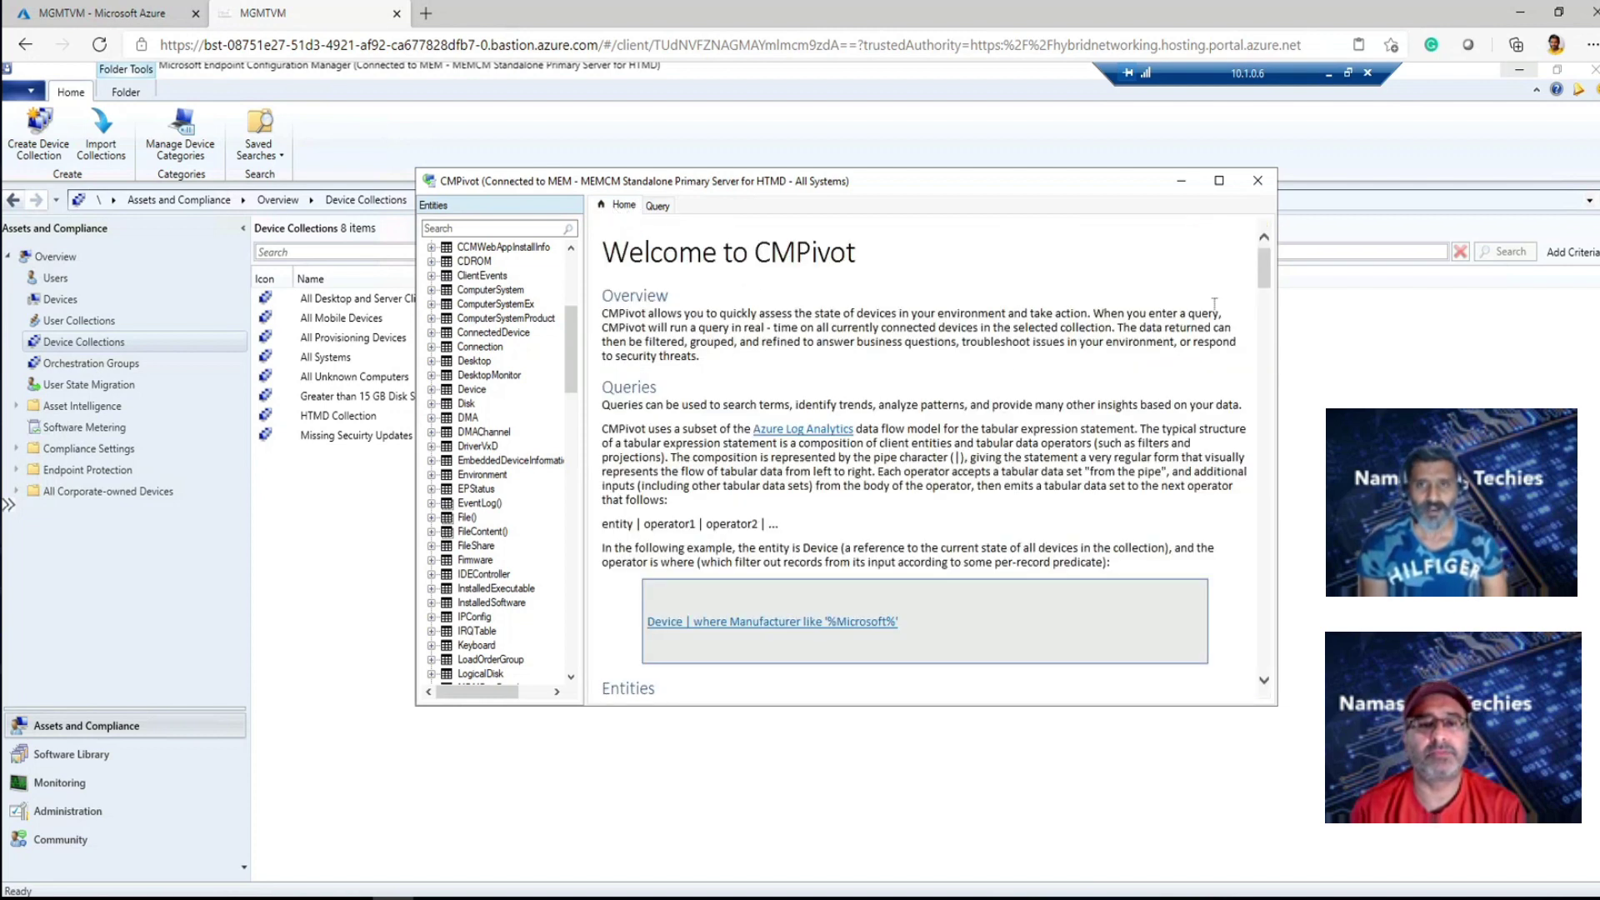
drag(1266, 274, 1270, 320)
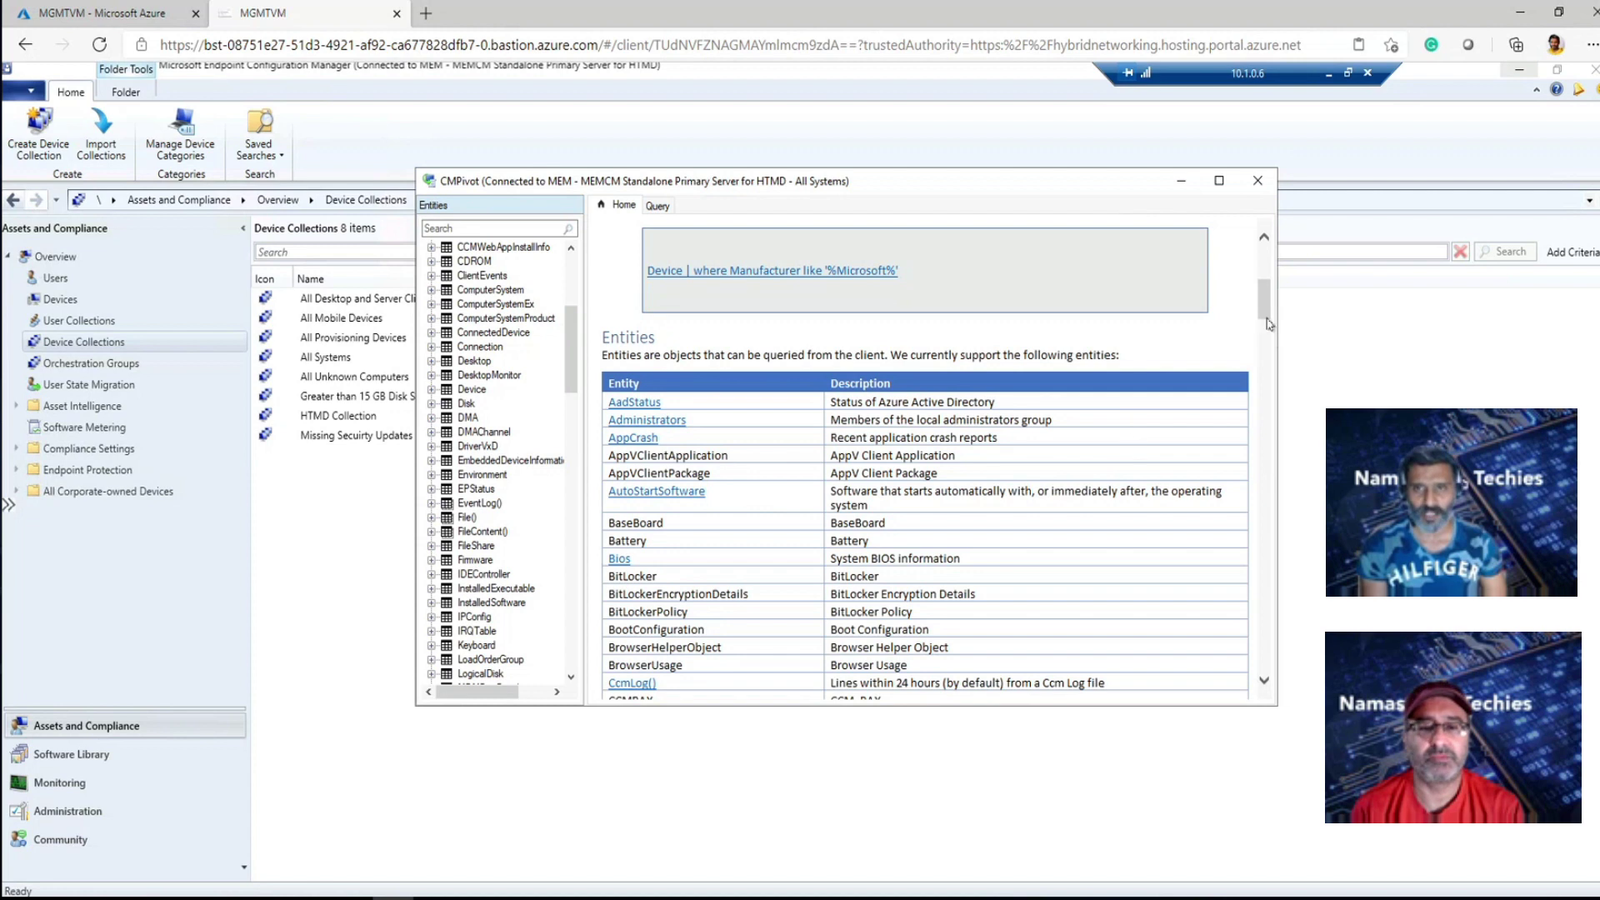
drag(1265, 323, 1013, 266)
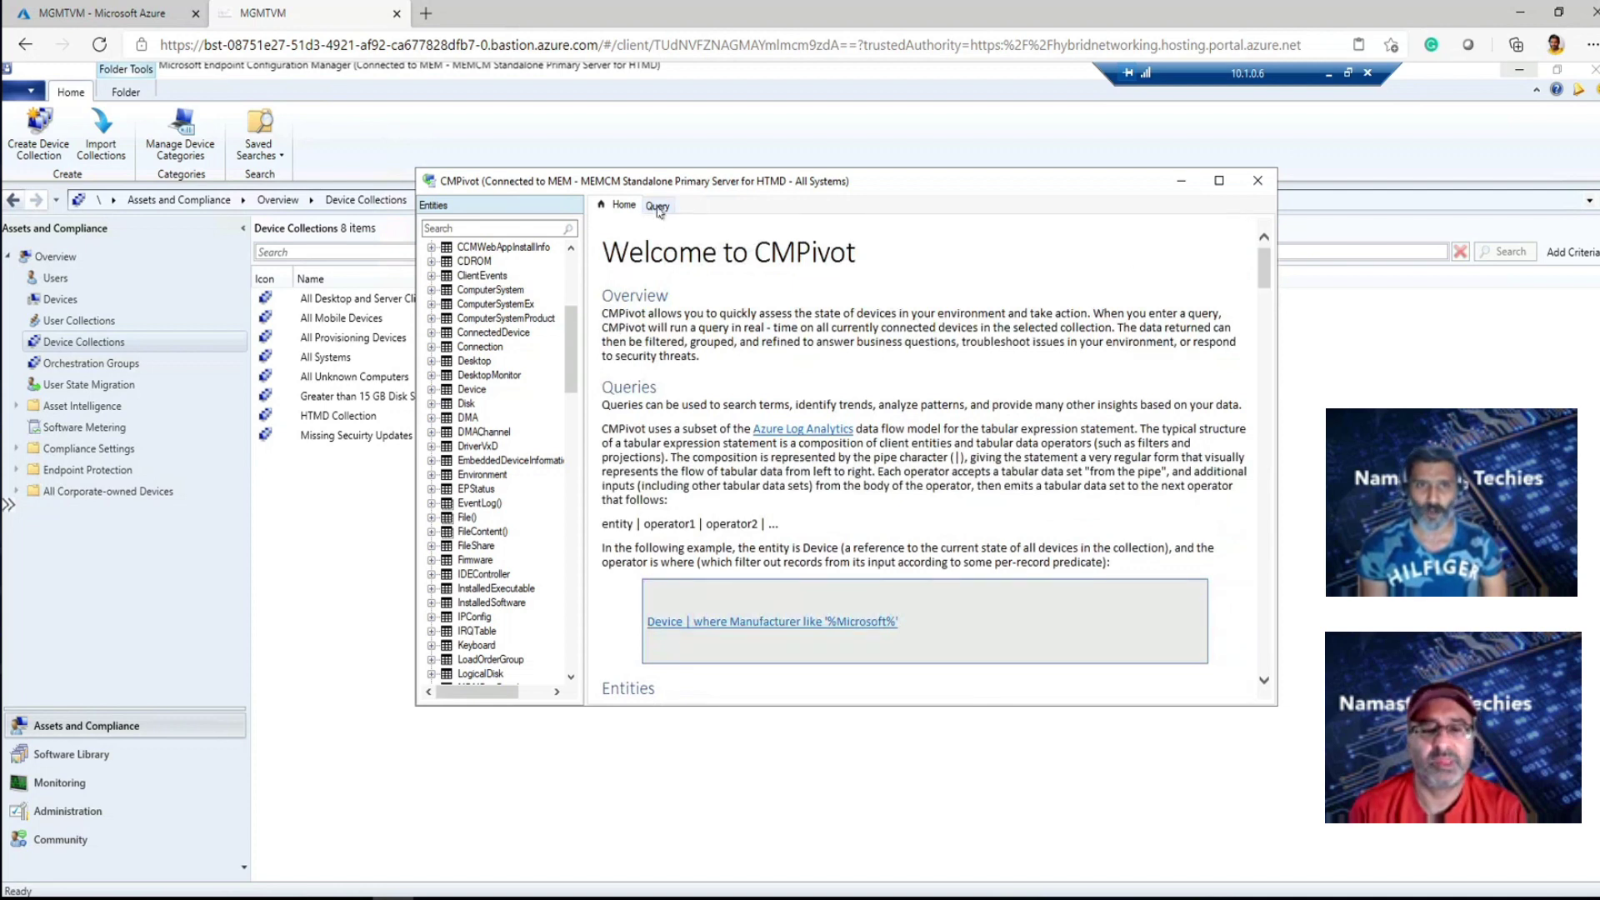
click(657, 207)
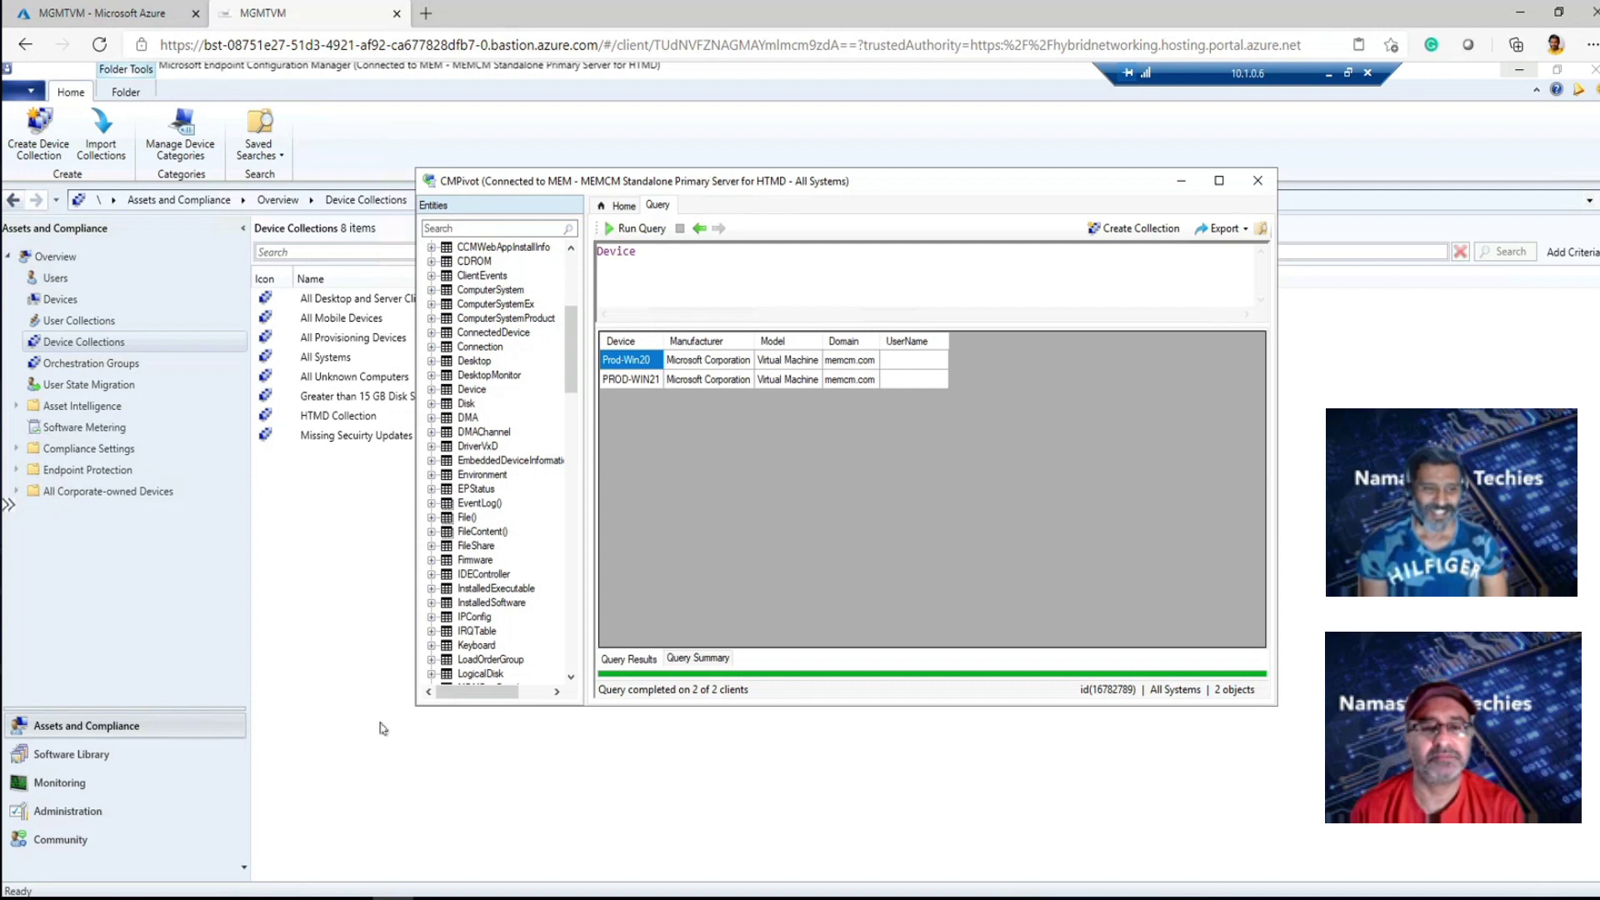
Switch to the browser and review the WUAHandler log query in the article on analyzing SCCM client logs using CMPivot
key(alt+Tab)
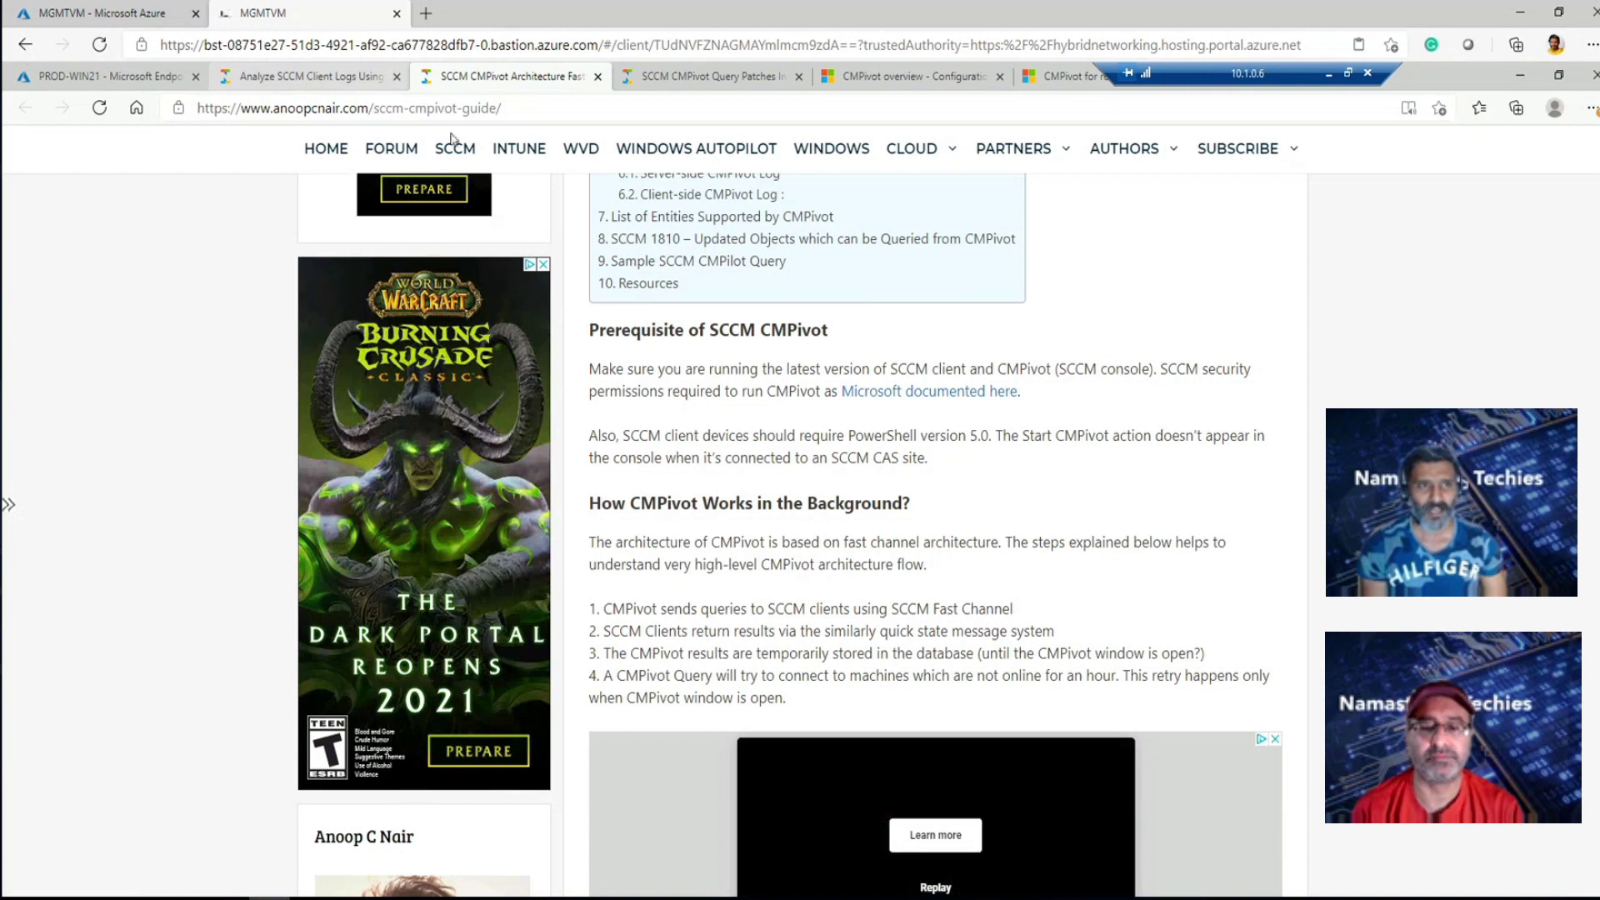
click(308, 77)
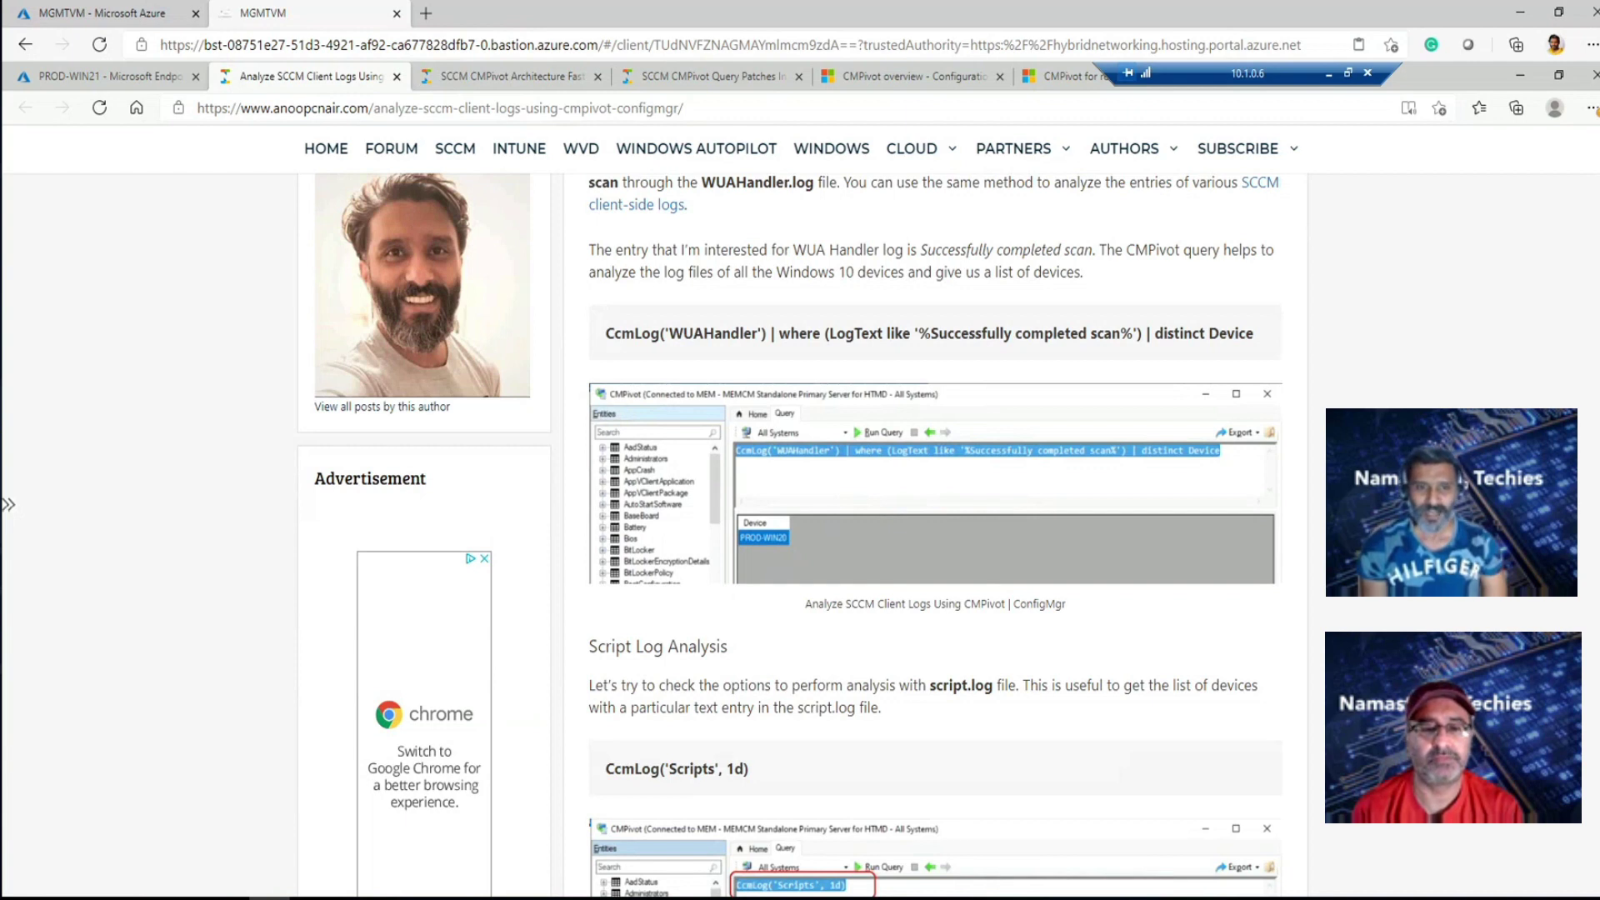
scroll(933, 517, up, 2)
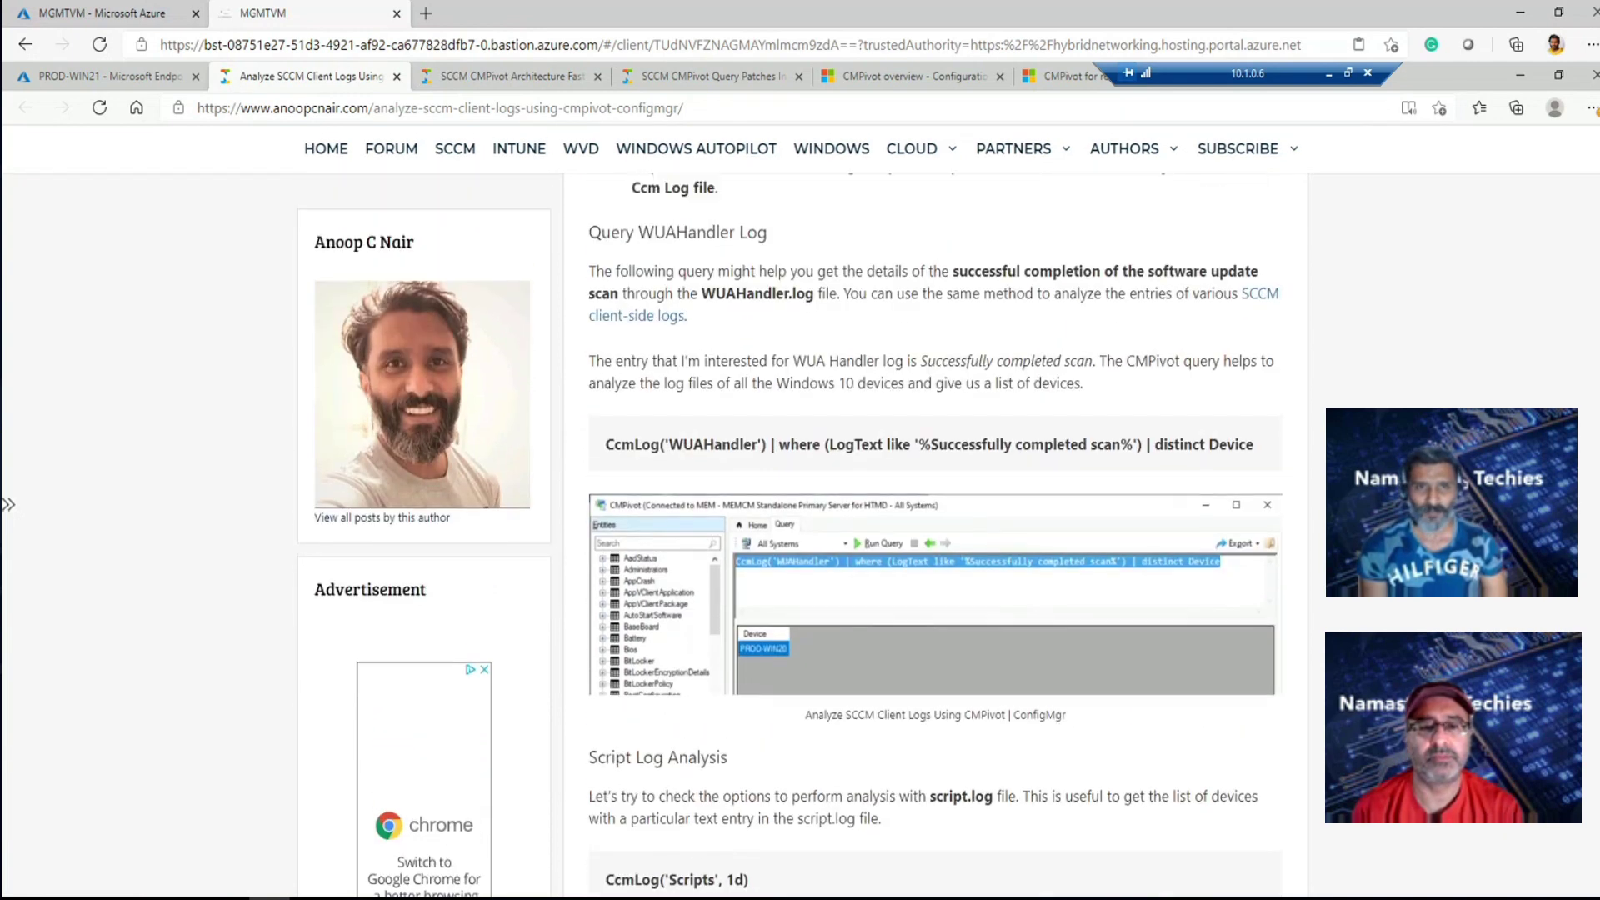
scroll(933, 516, up, 1)
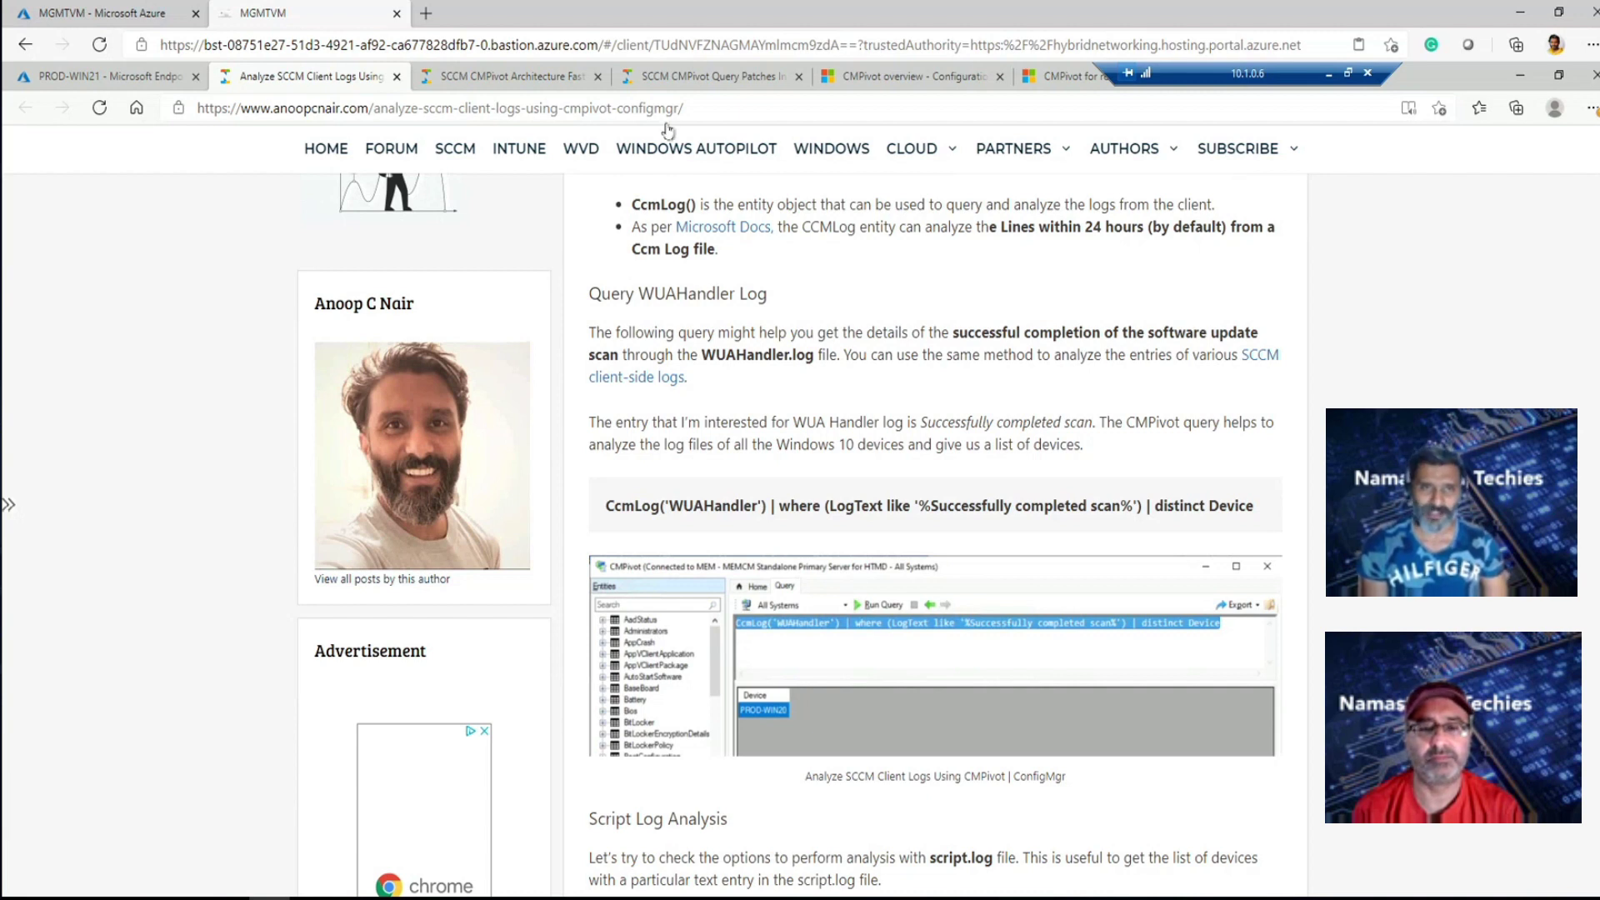
Review the article on patches installed in the last 90 days and highlight its query QuickFixEngineering | where InstalledOn >= ago(90d)
click(723, 82)
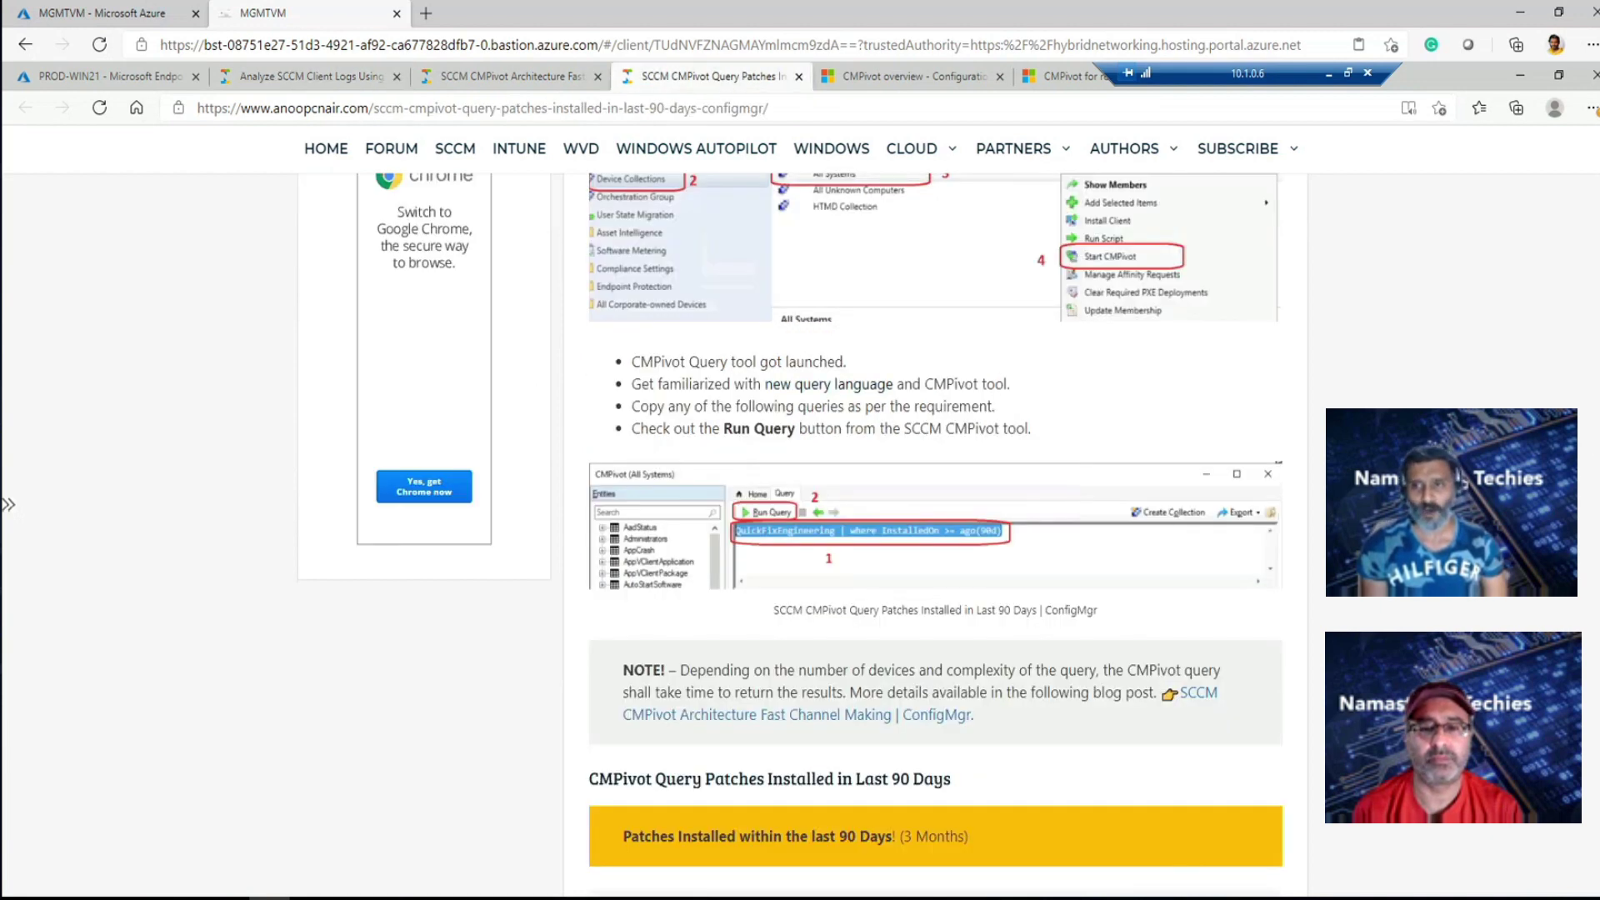
scroll(791, 533, up, 2)
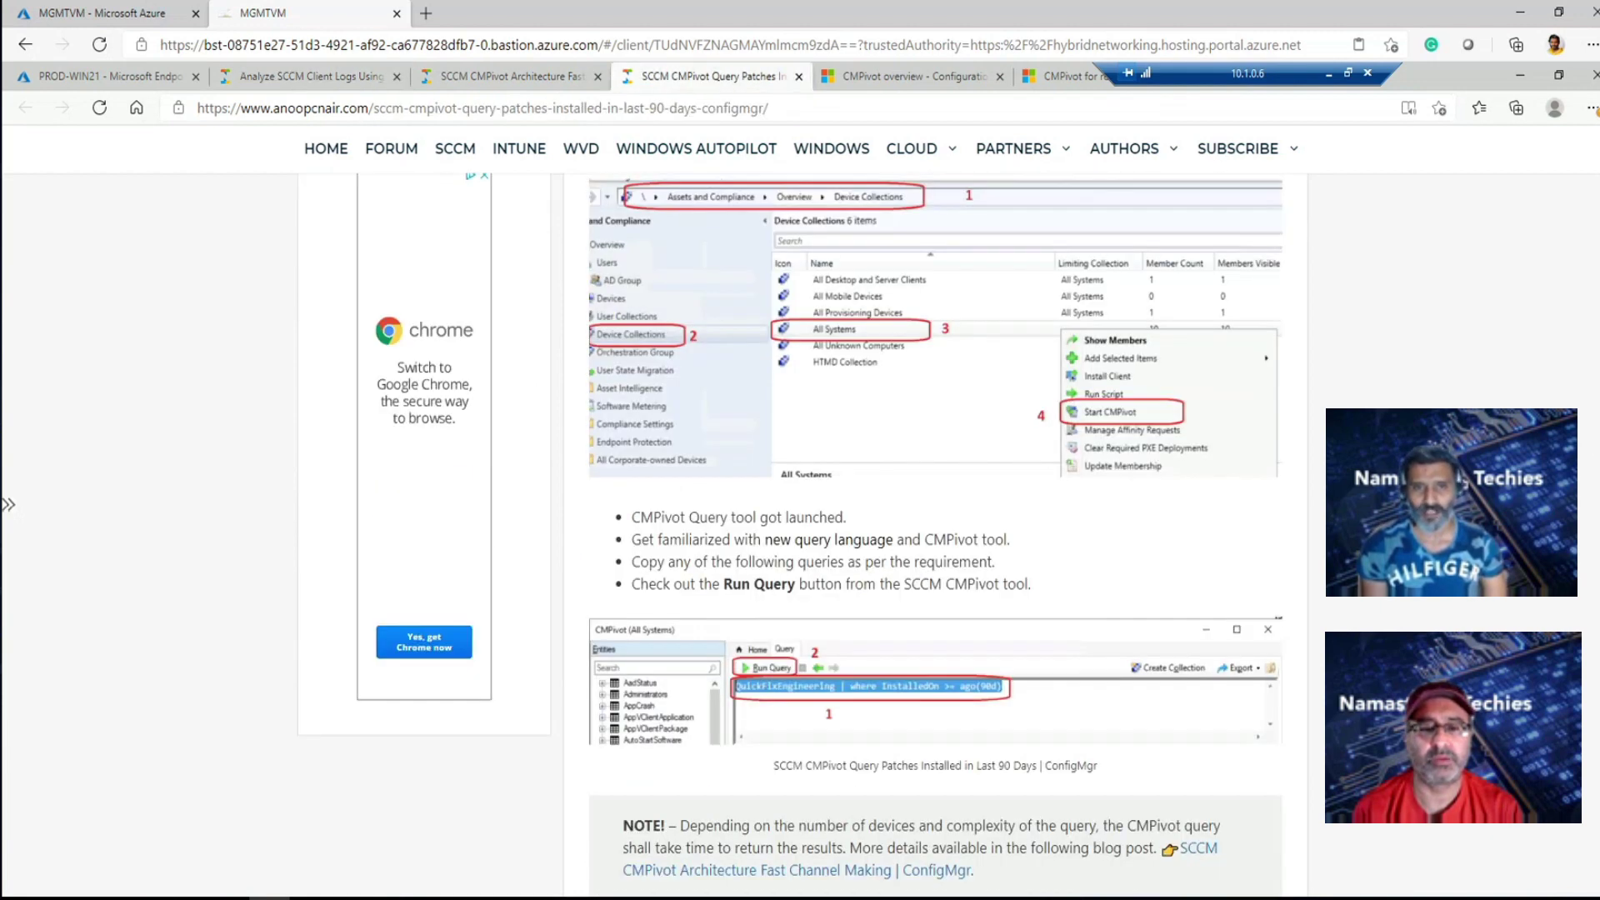
scroll(936, 534, up, 6)
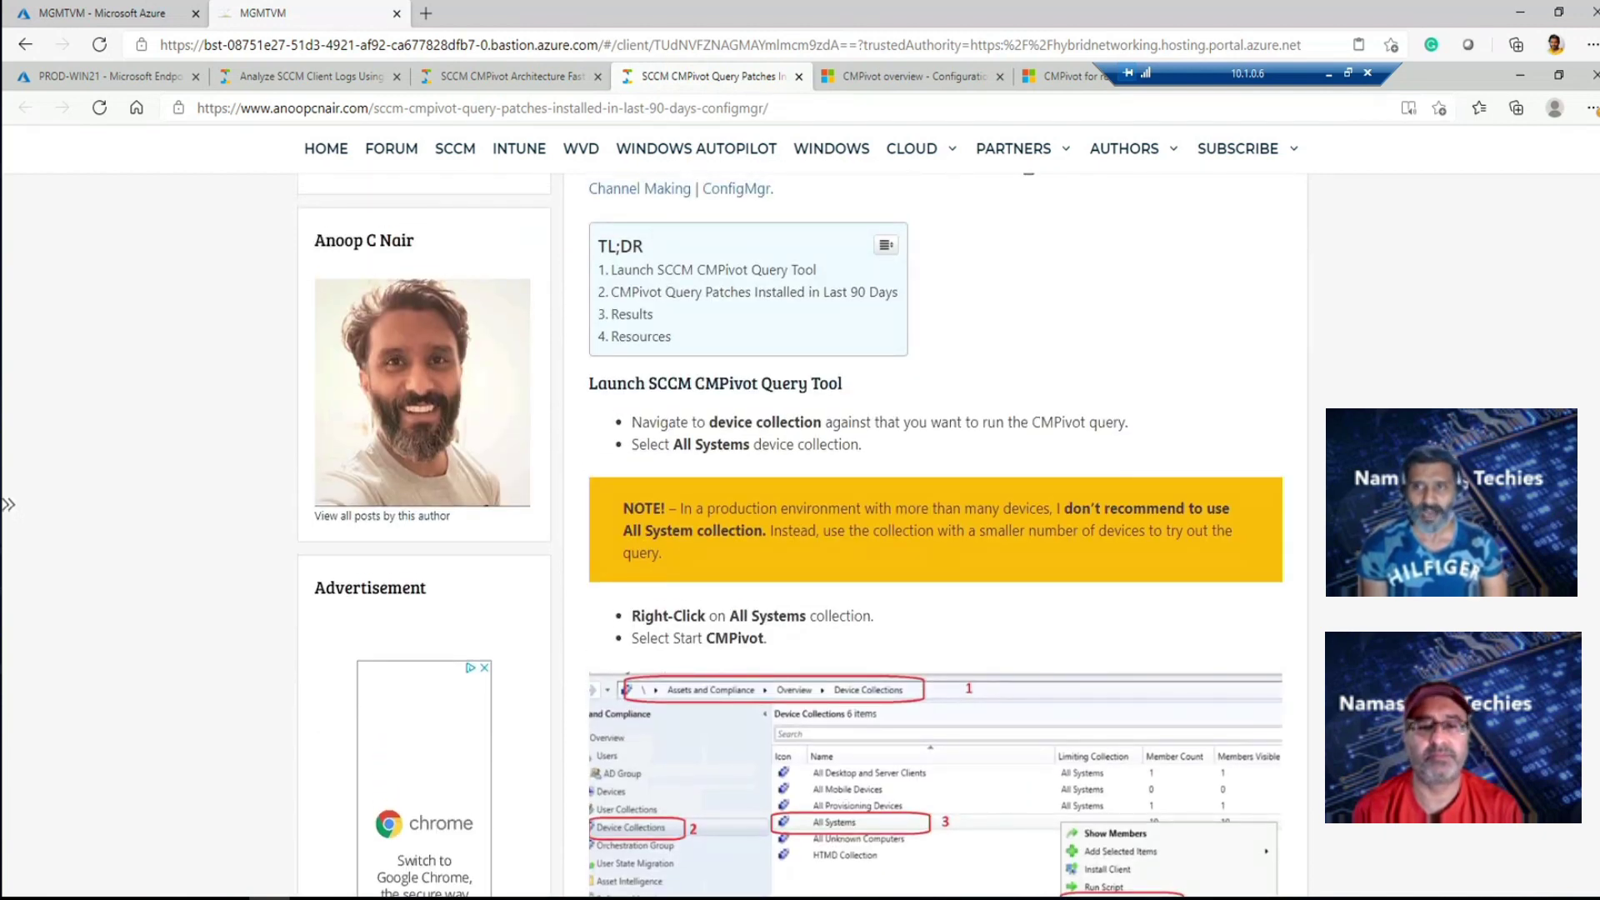
scroll(935, 534, down, 6)
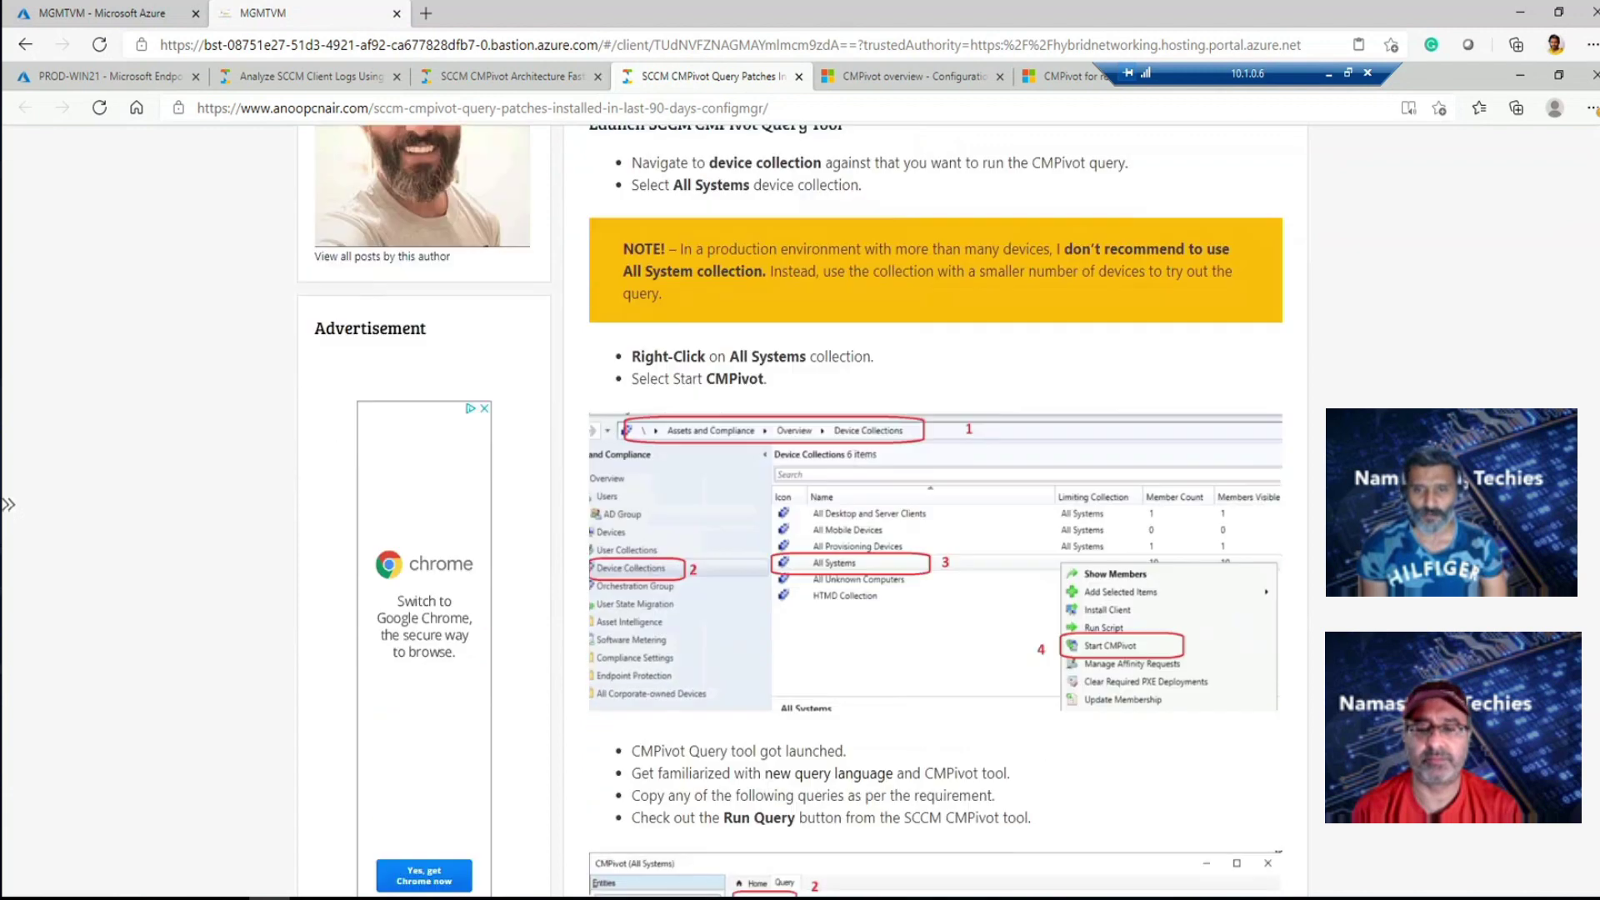
scroll(936, 534, down, 2)
scroll(935, 534, down, 1)
triple_click(774, 871)
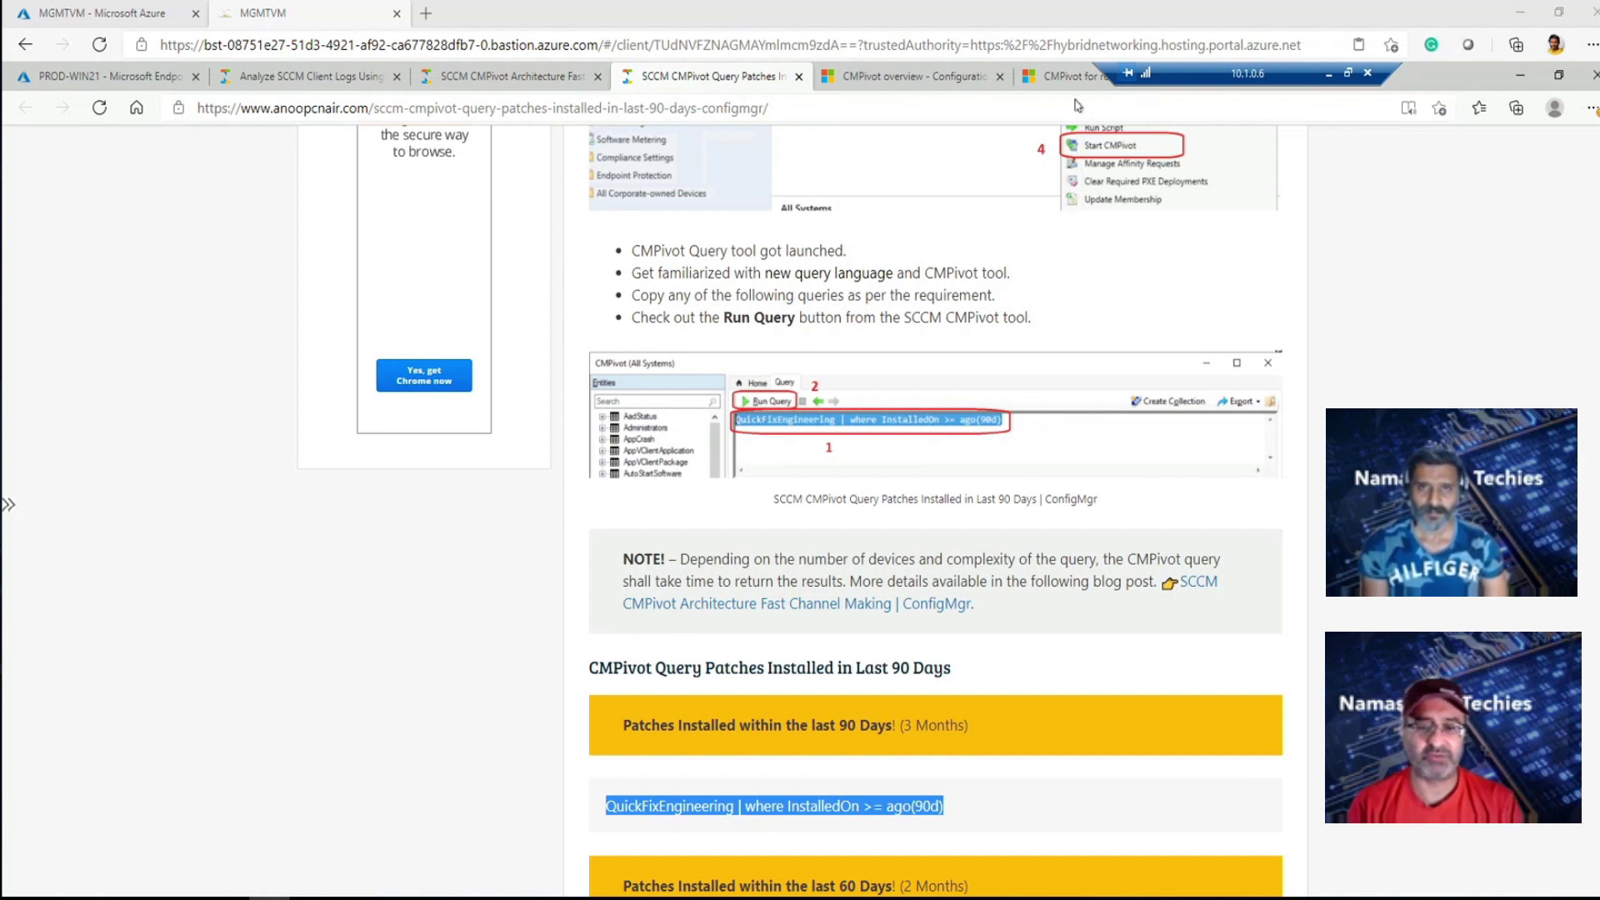
Examine the Queries and Entities sections of Microsoft's CMPivot overview documentation
click(854, 89)
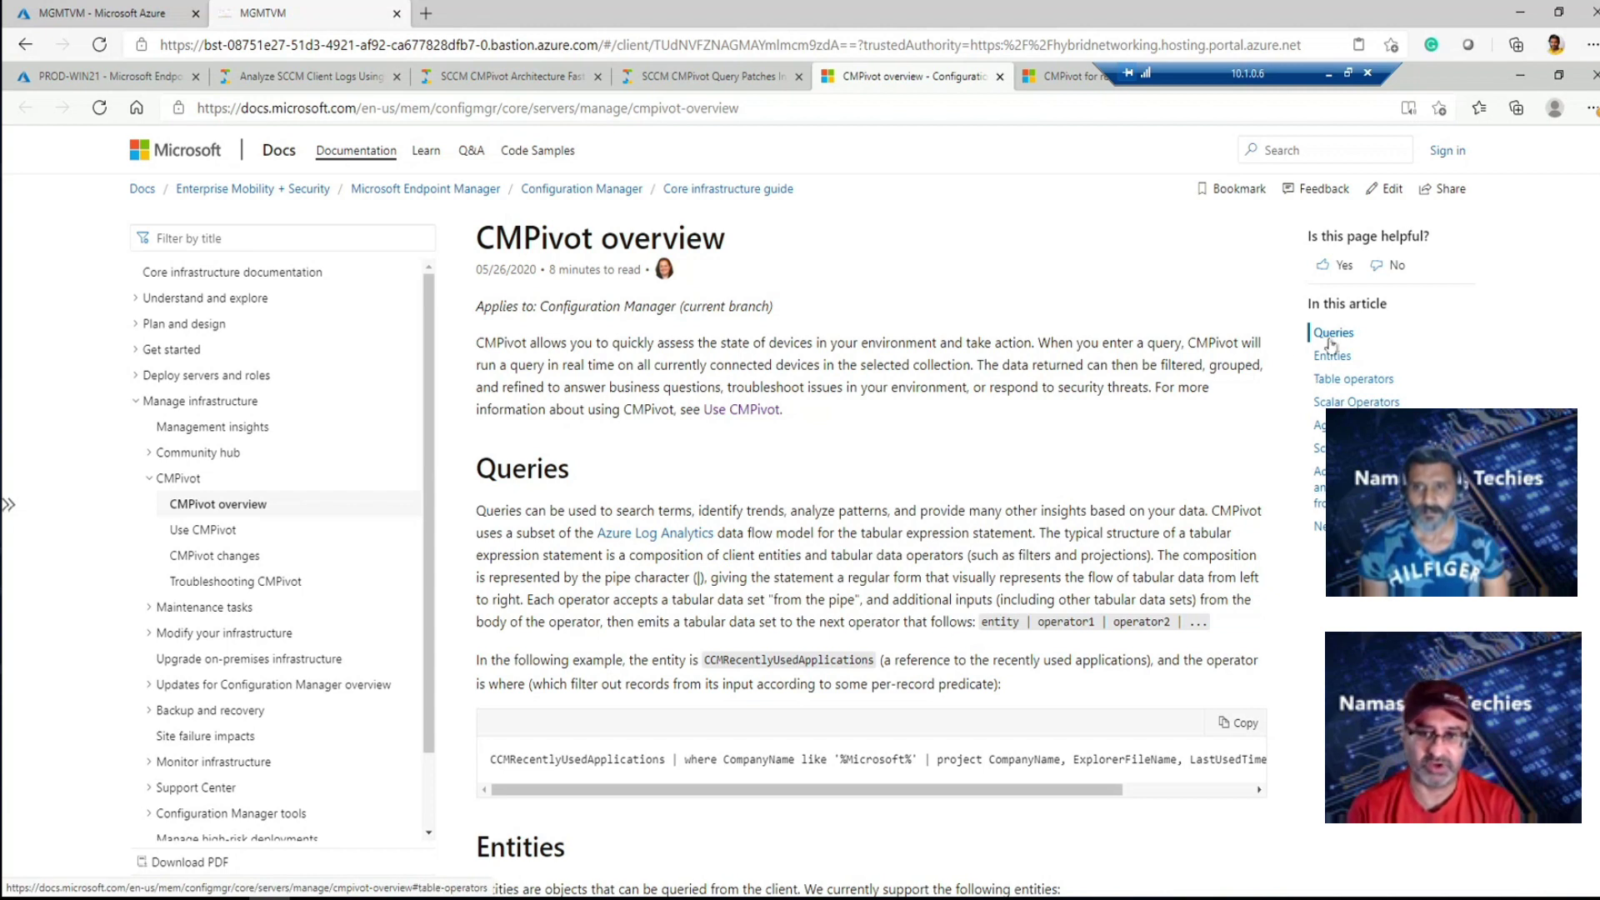
scroll(1331, 337, down, 3)
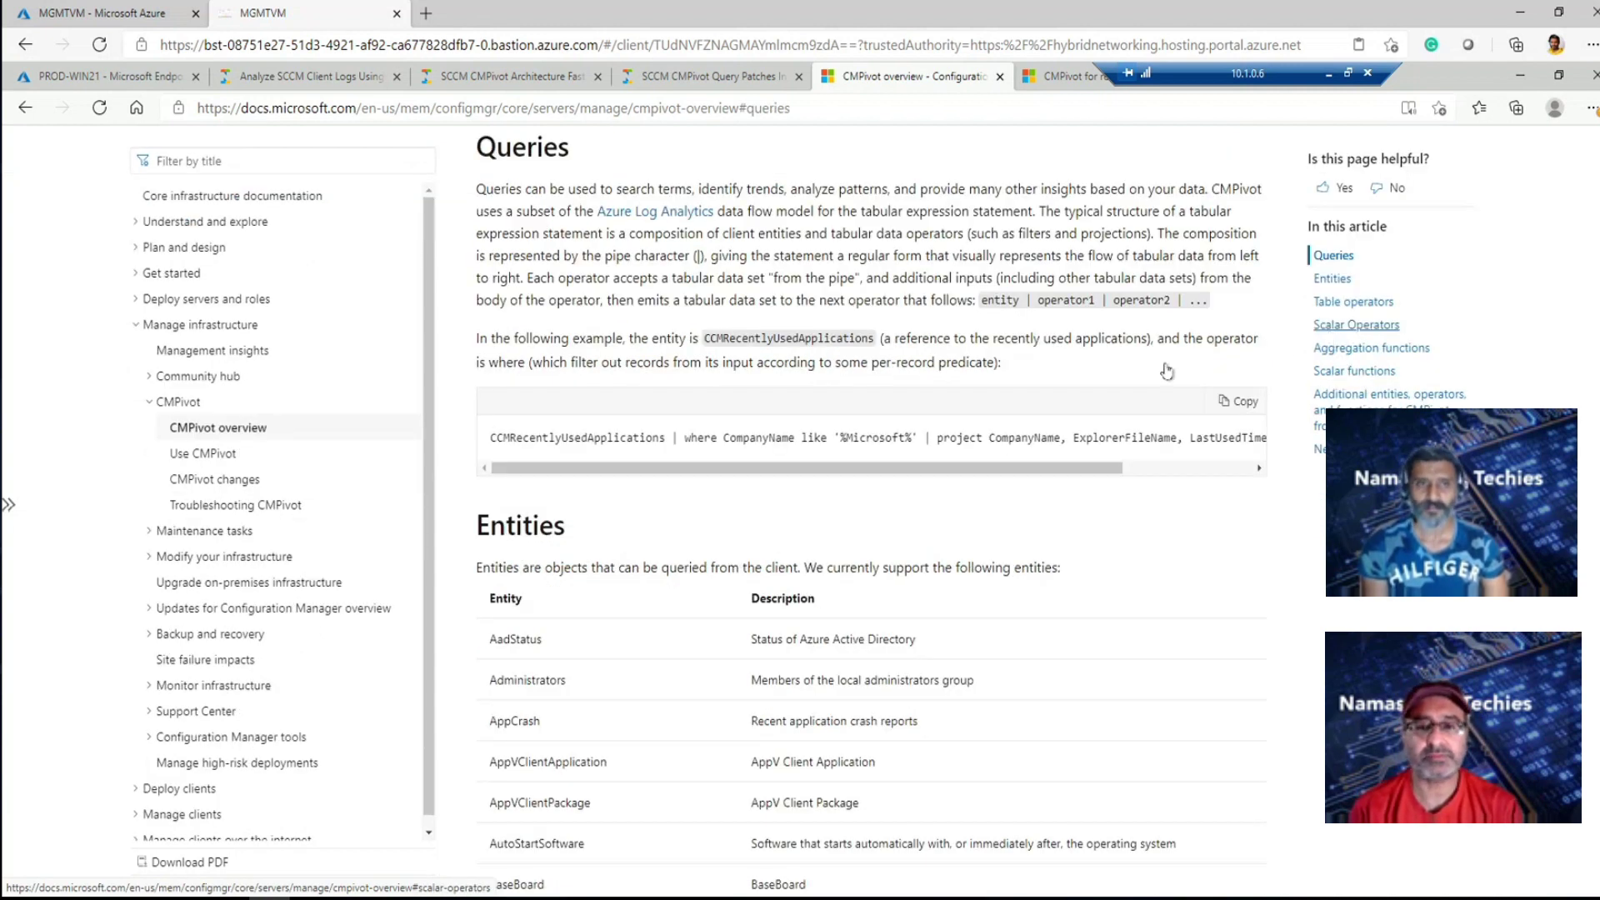